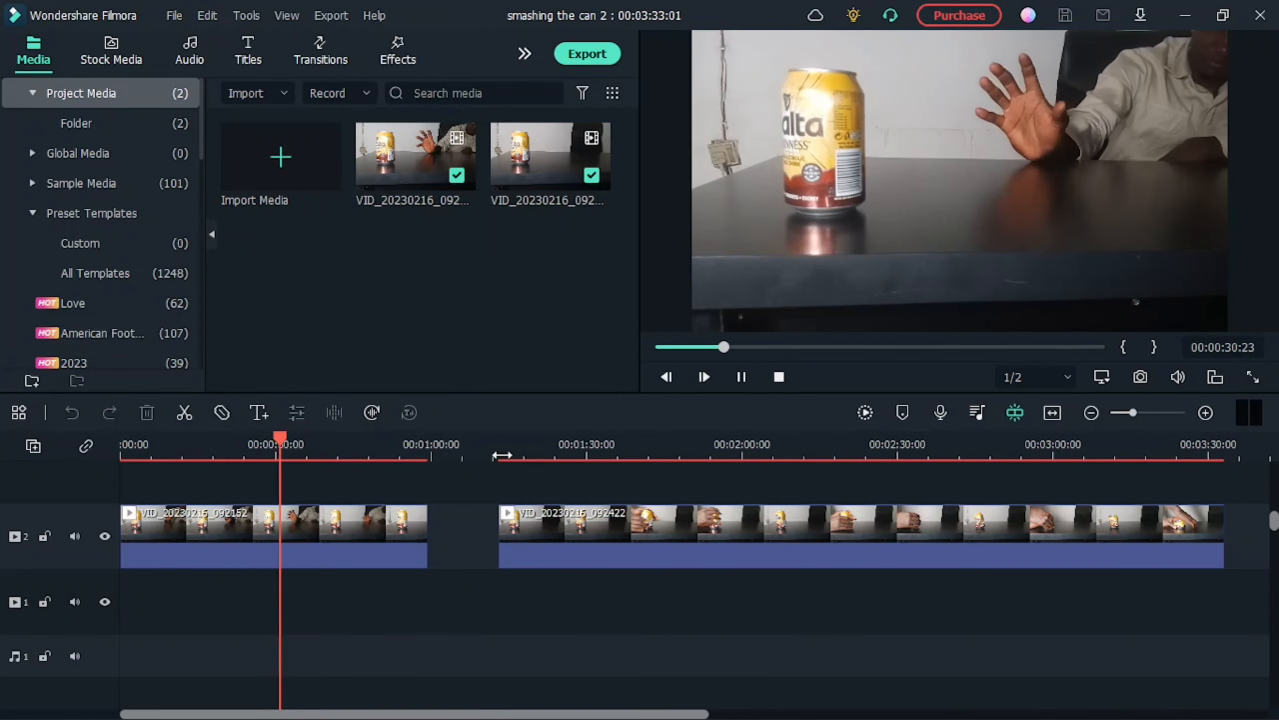
# - Play back the clip VID_20230216_092422 from its start to review the can being crushed in stages
pyautogui.click(501, 455)
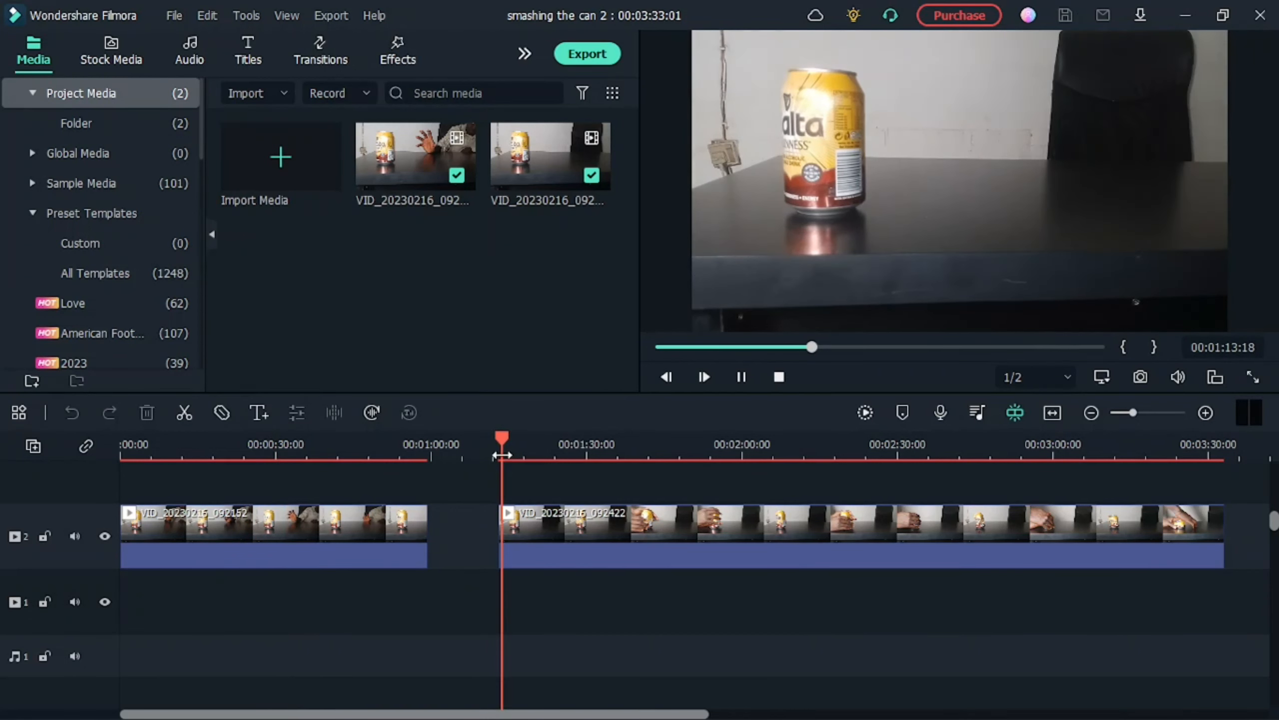
pyautogui.click(492, 455)
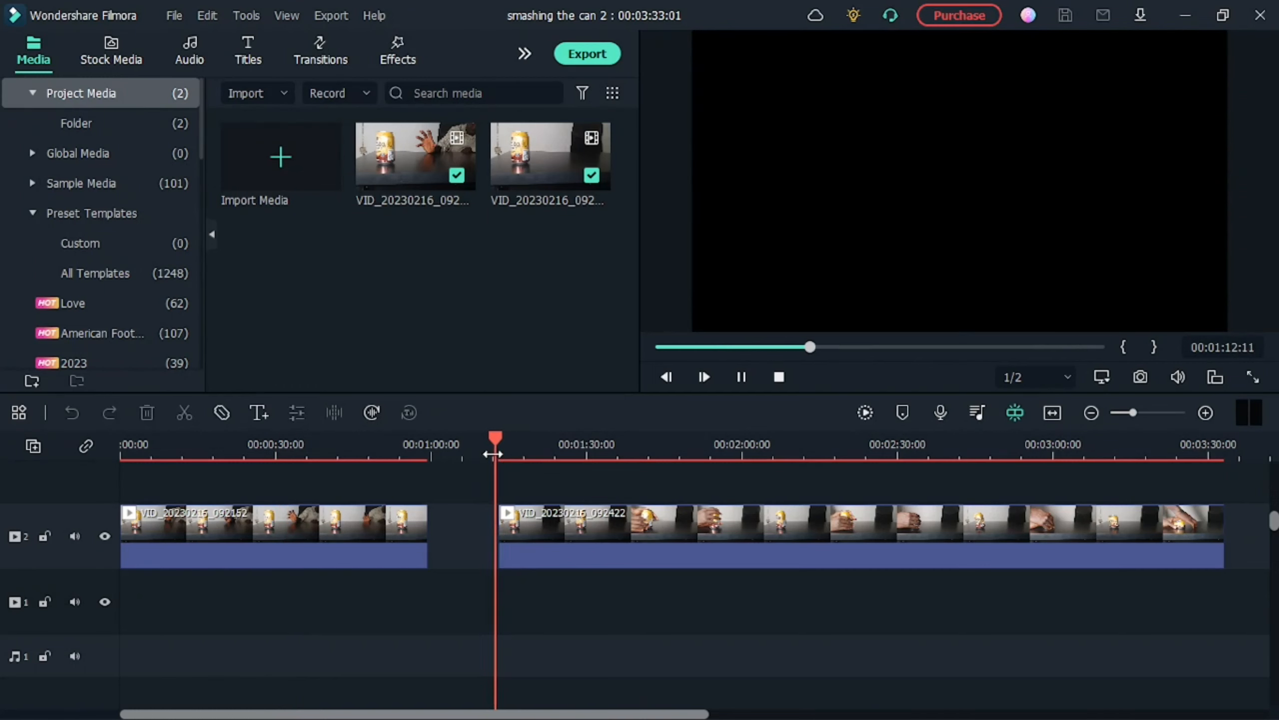
pyautogui.press('space')
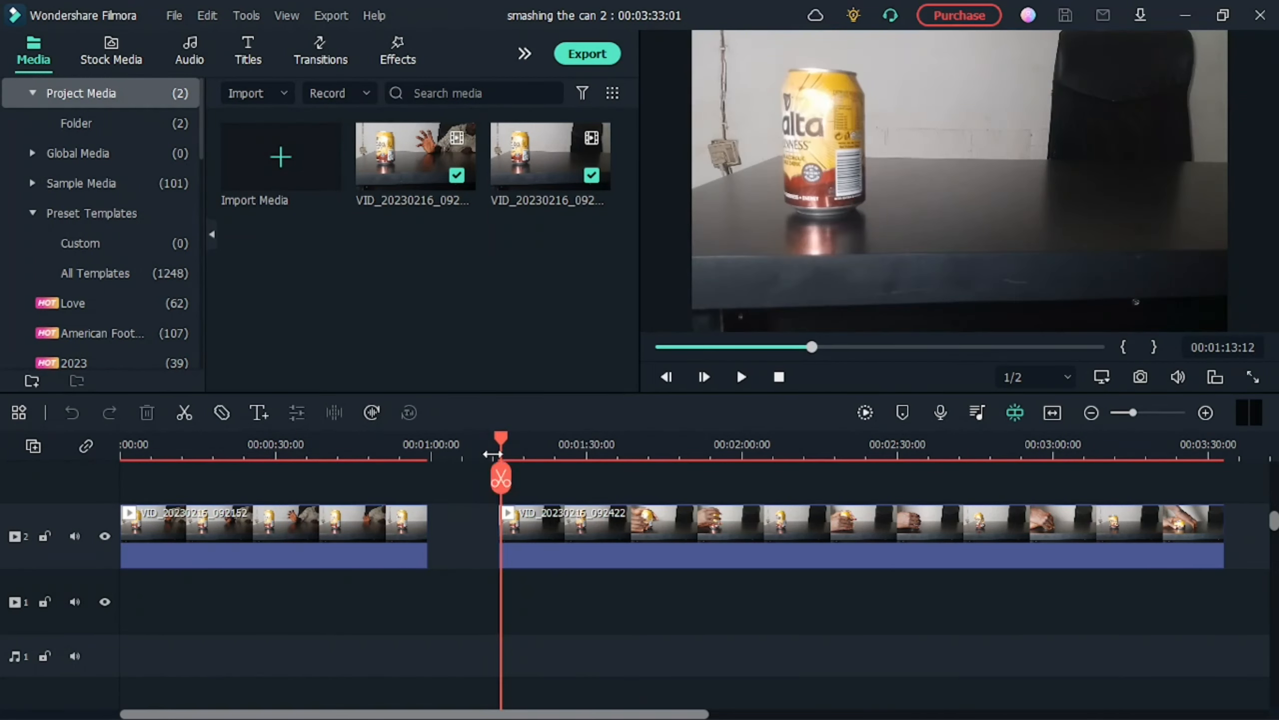
pyautogui.press('space')
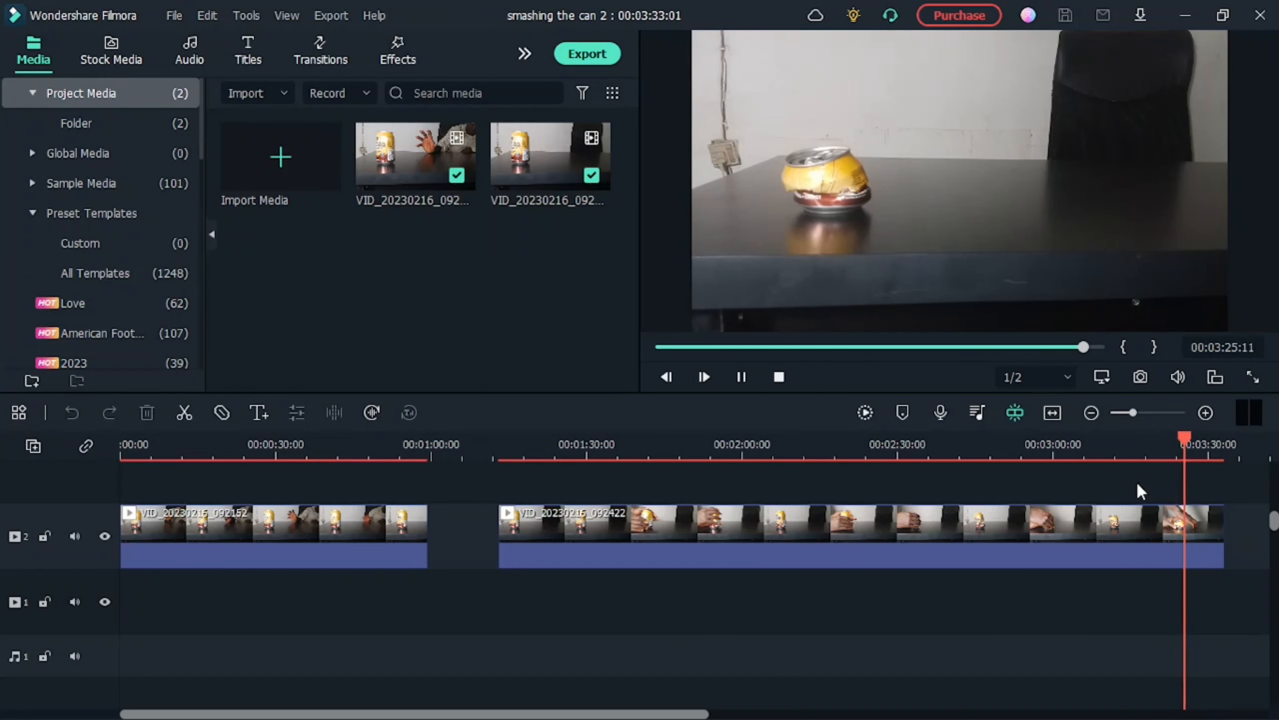
pyautogui.press('space')
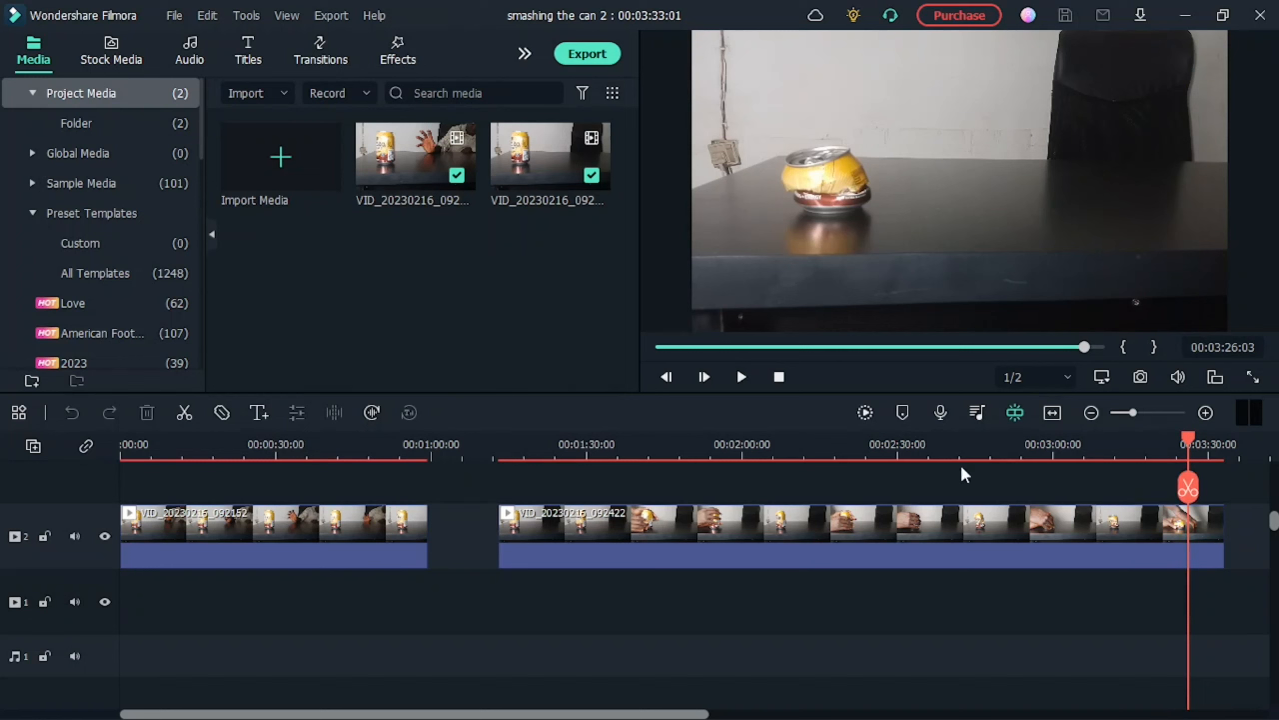
# - Split VID_20230216_092422 one frame after its start, at 00:01:13:03
pyautogui.click(502, 456)
pyautogui.moveTo(503, 487); pyautogui.dragTo(501, 481)
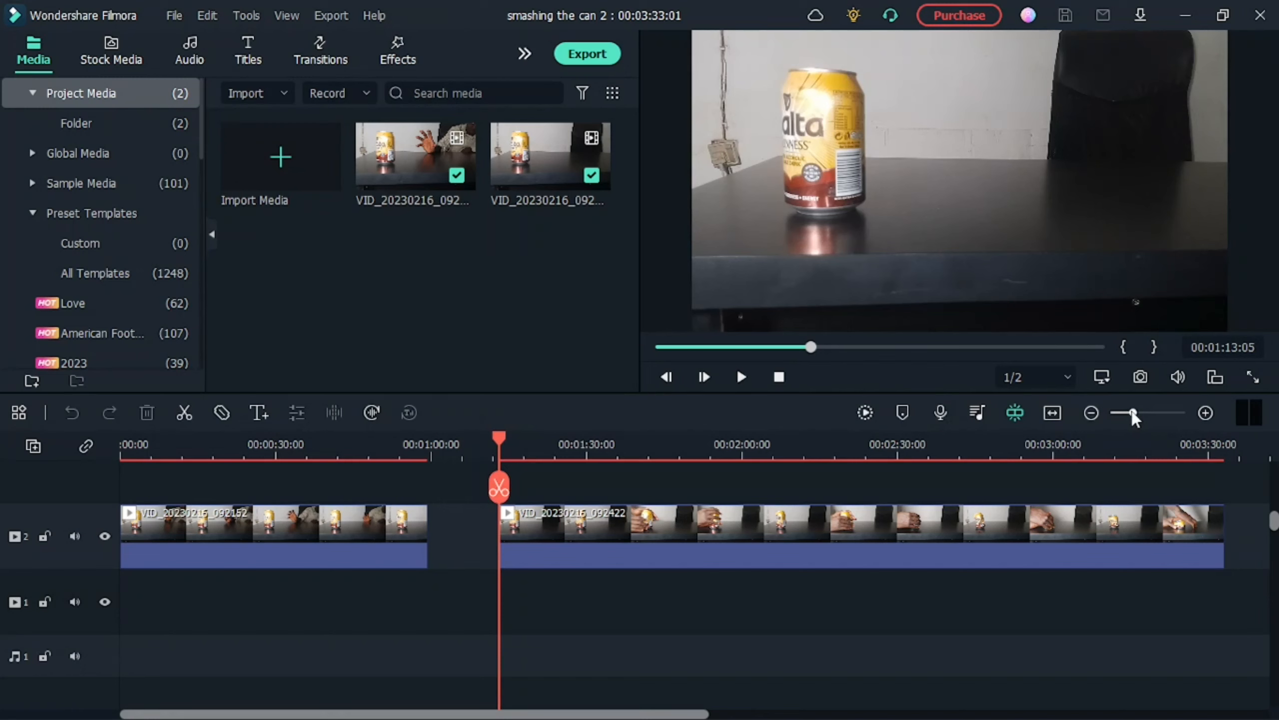
pyautogui.moveTo(1133, 416); pyautogui.dragTo(1190, 417)
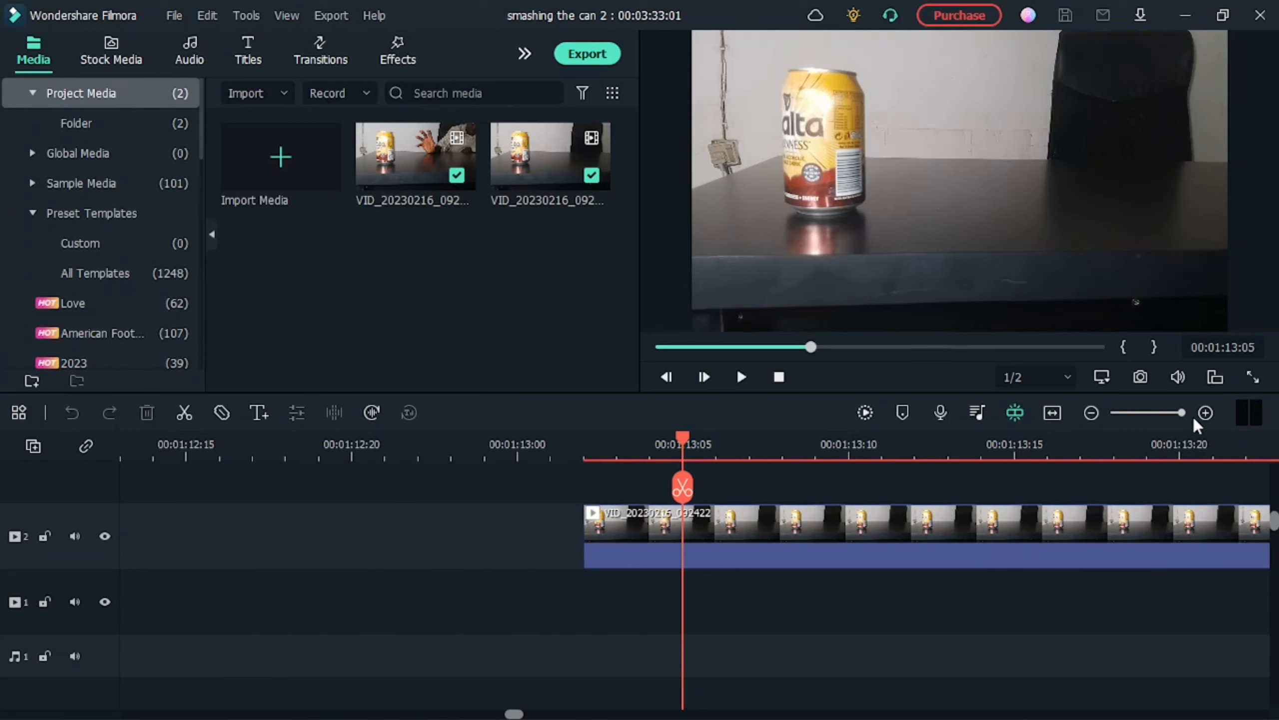
pyautogui.moveTo(684, 486); pyautogui.dragTo(619, 498)
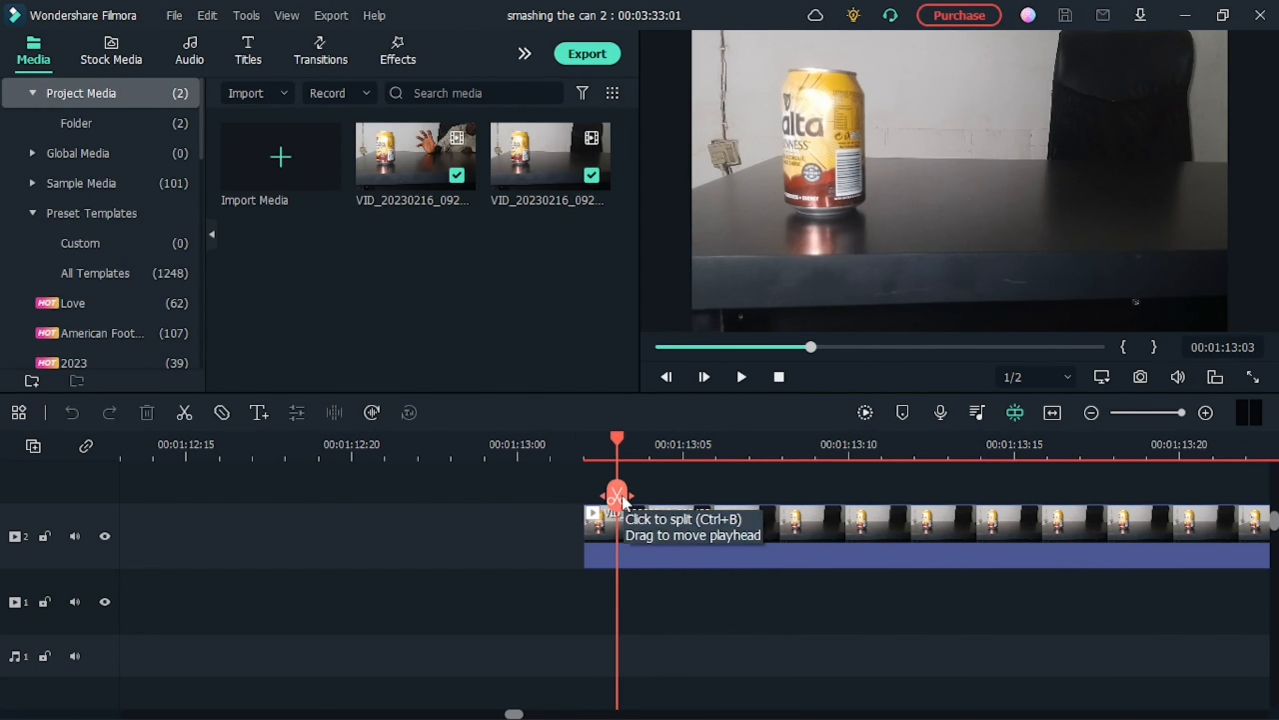
pyautogui.click(619, 495)
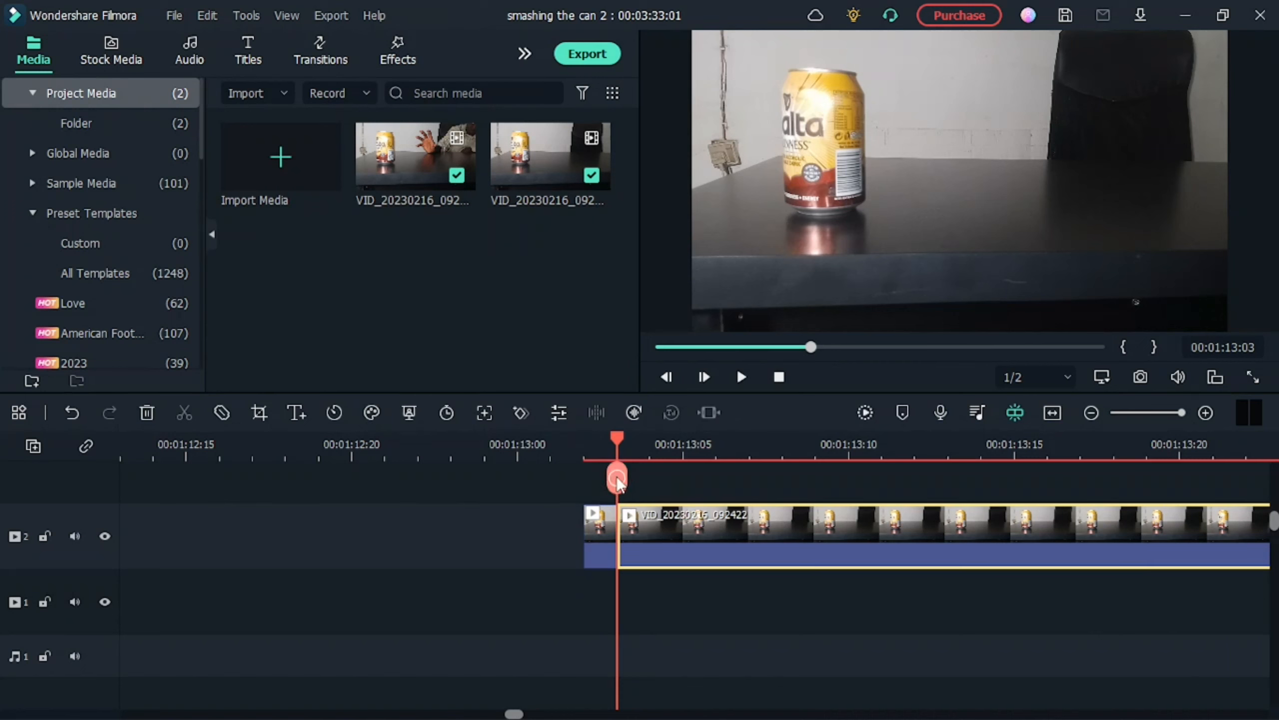
# - Split the second clip at 00:01:28:14 and 00:01:28:15 to isolate one hand-free frame, and delete the footage preceding that frame
pyautogui.moveTo(620, 483); pyautogui.dragTo(1247, 521)
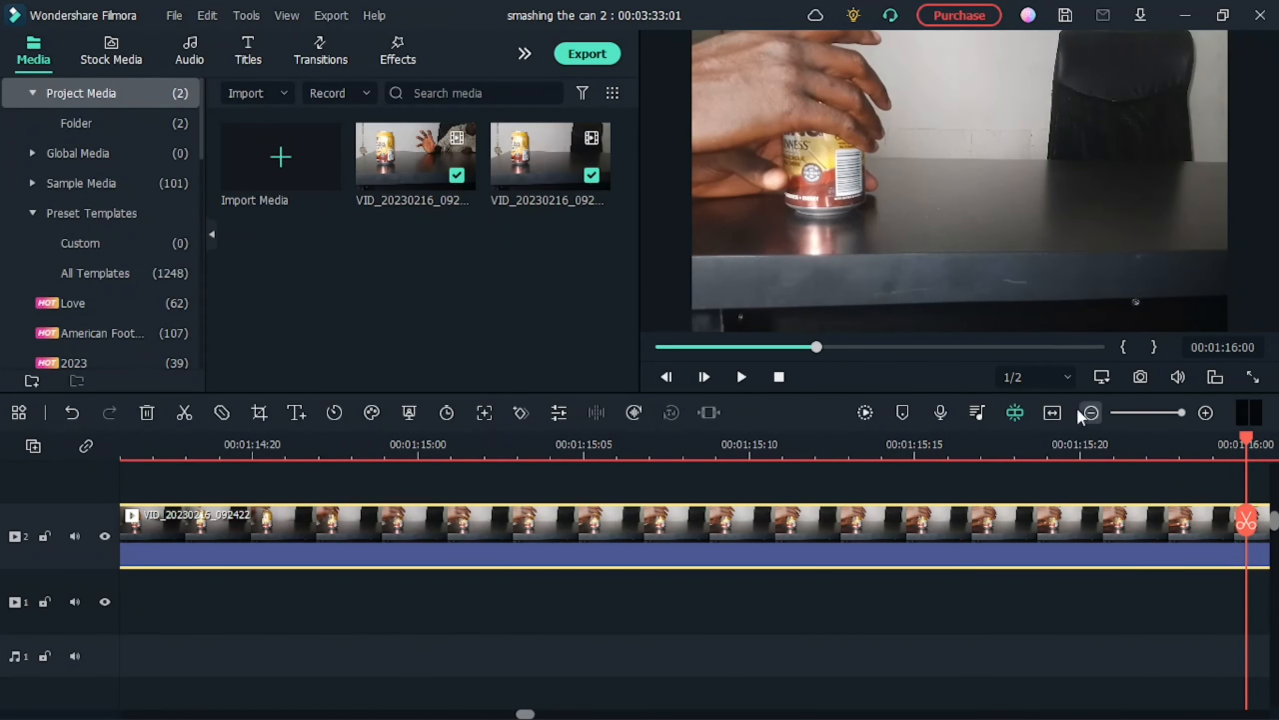
pyautogui.click(1053, 412)
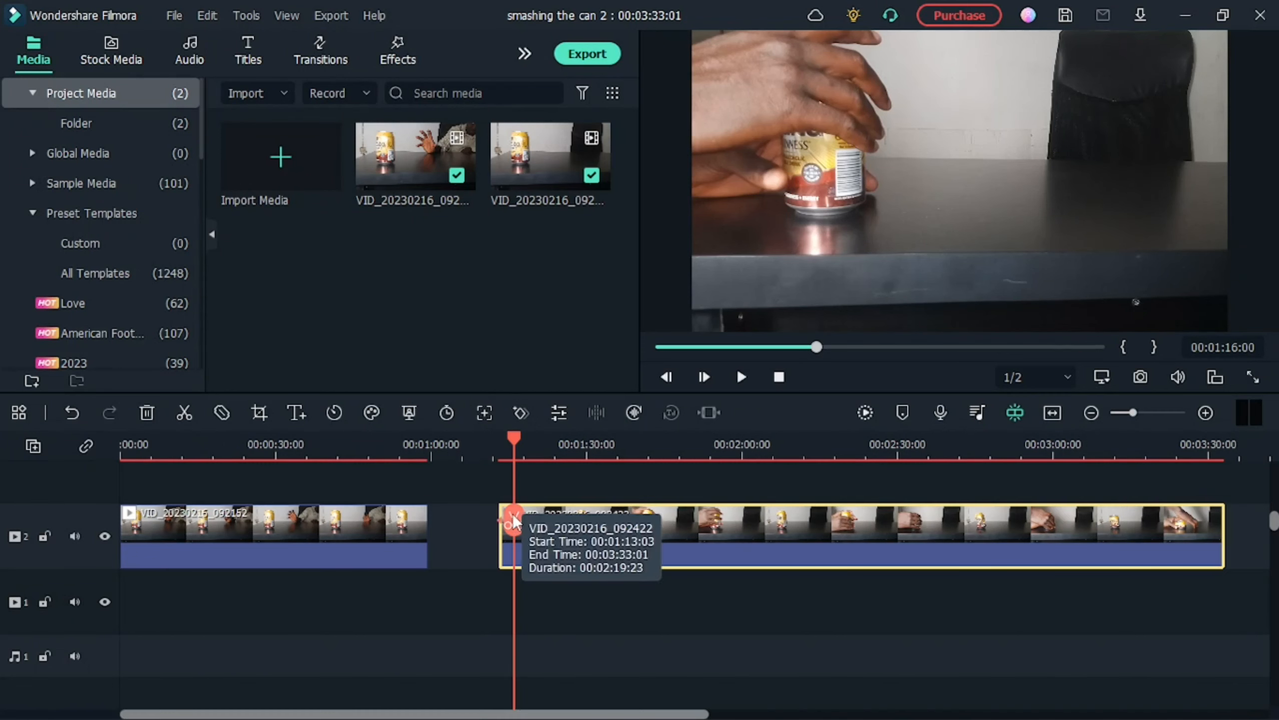
pyautogui.click(512, 479)
pyautogui.moveTo(512, 480); pyautogui.dragTo(581, 485)
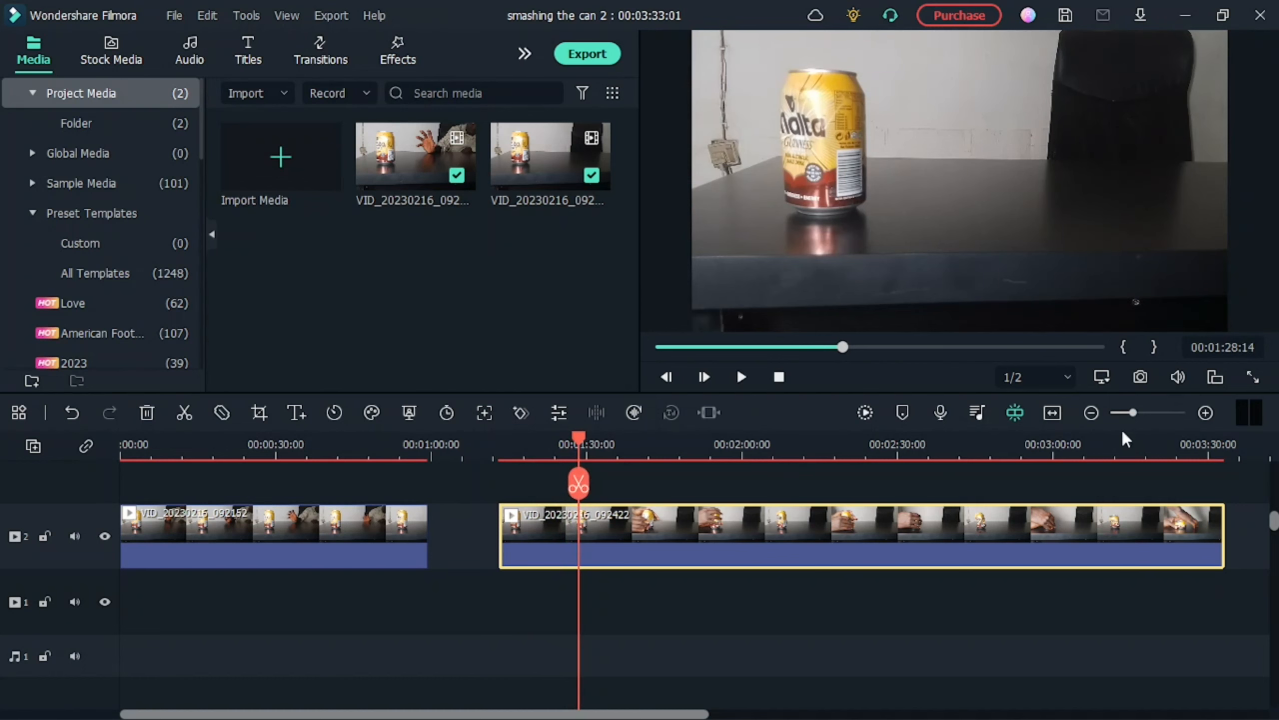
pyautogui.moveTo(1134, 412); pyautogui.dragTo(1228, 401)
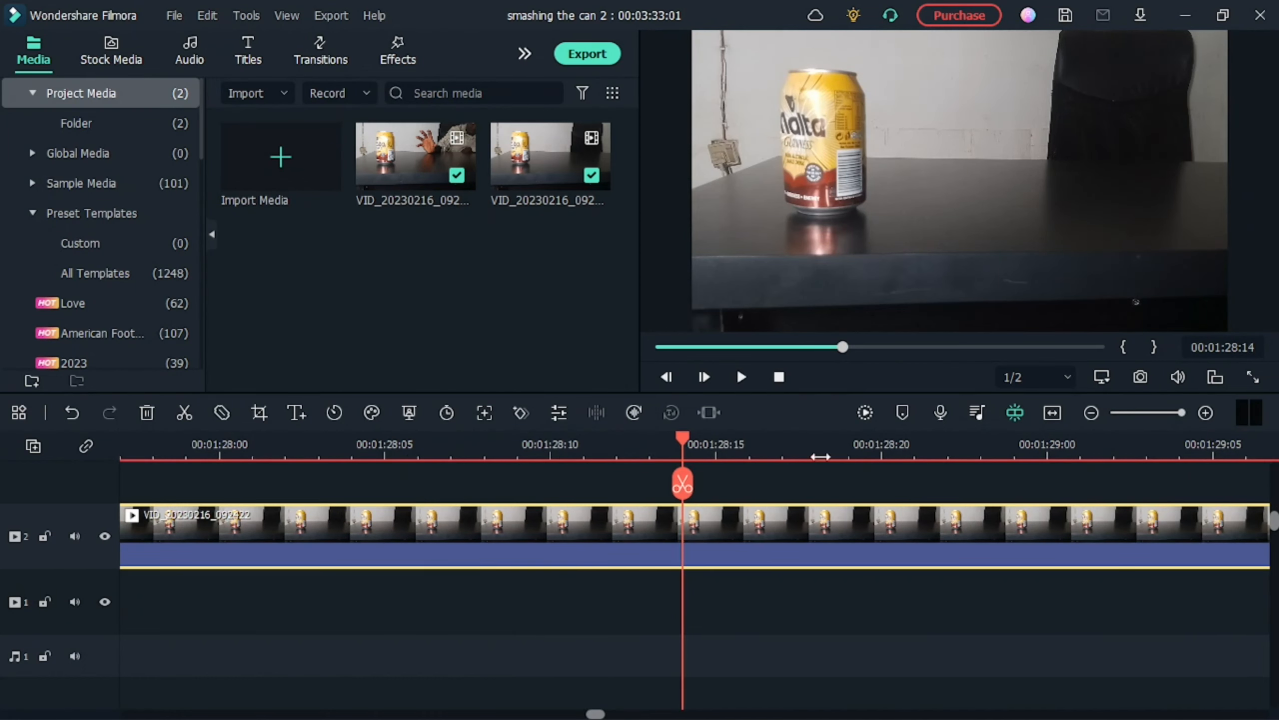
pyautogui.click(684, 484)
pyautogui.moveTo(685, 485); pyautogui.dragTo(715, 485)
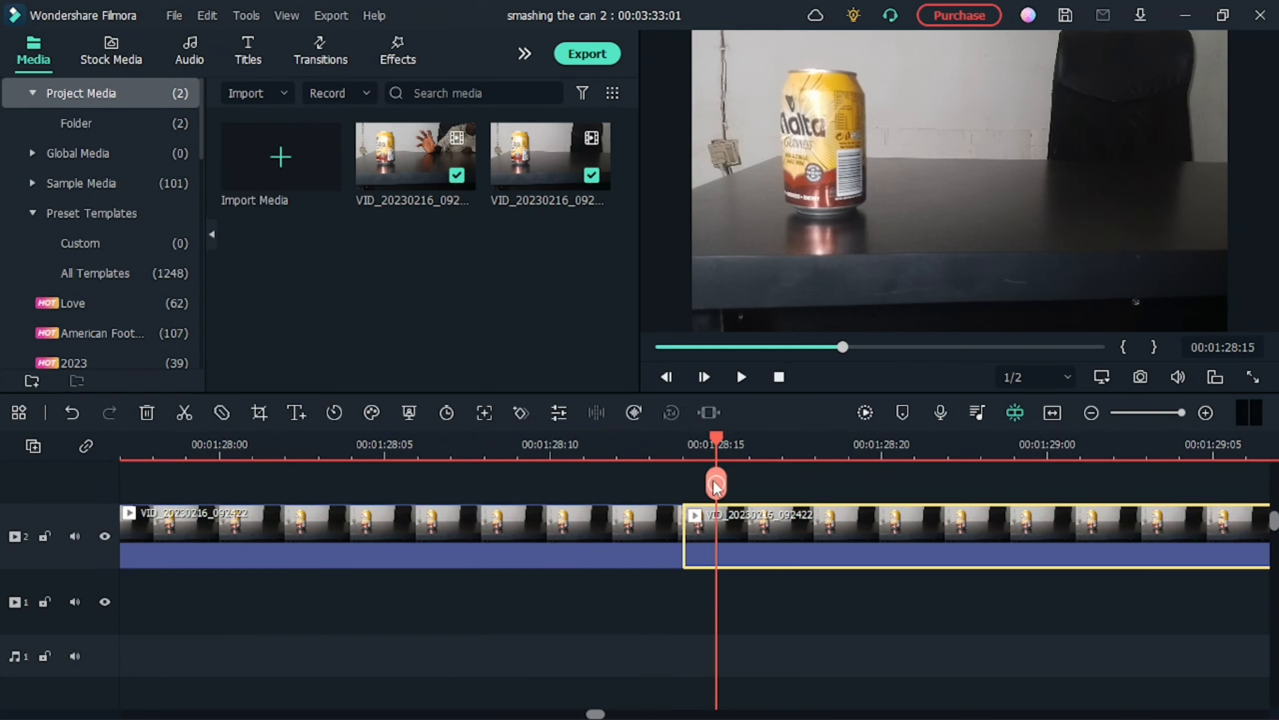
pyautogui.click(716, 484)
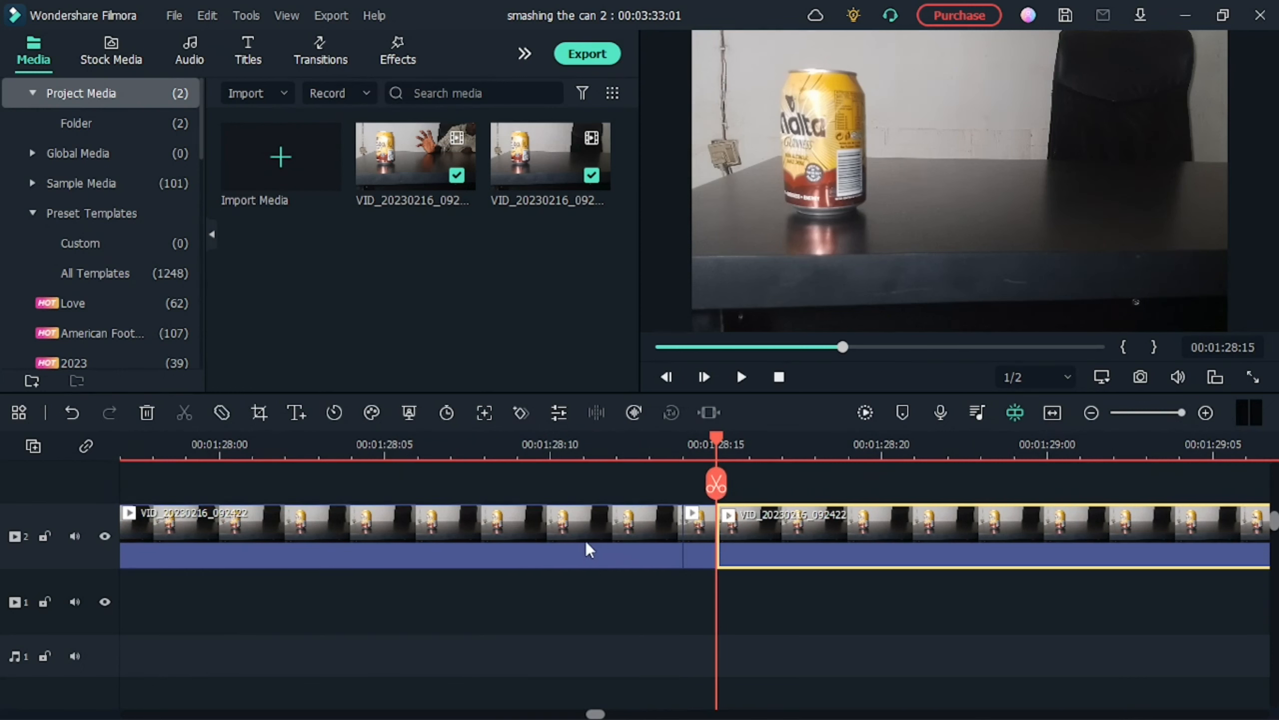
pyautogui.click(584, 543)
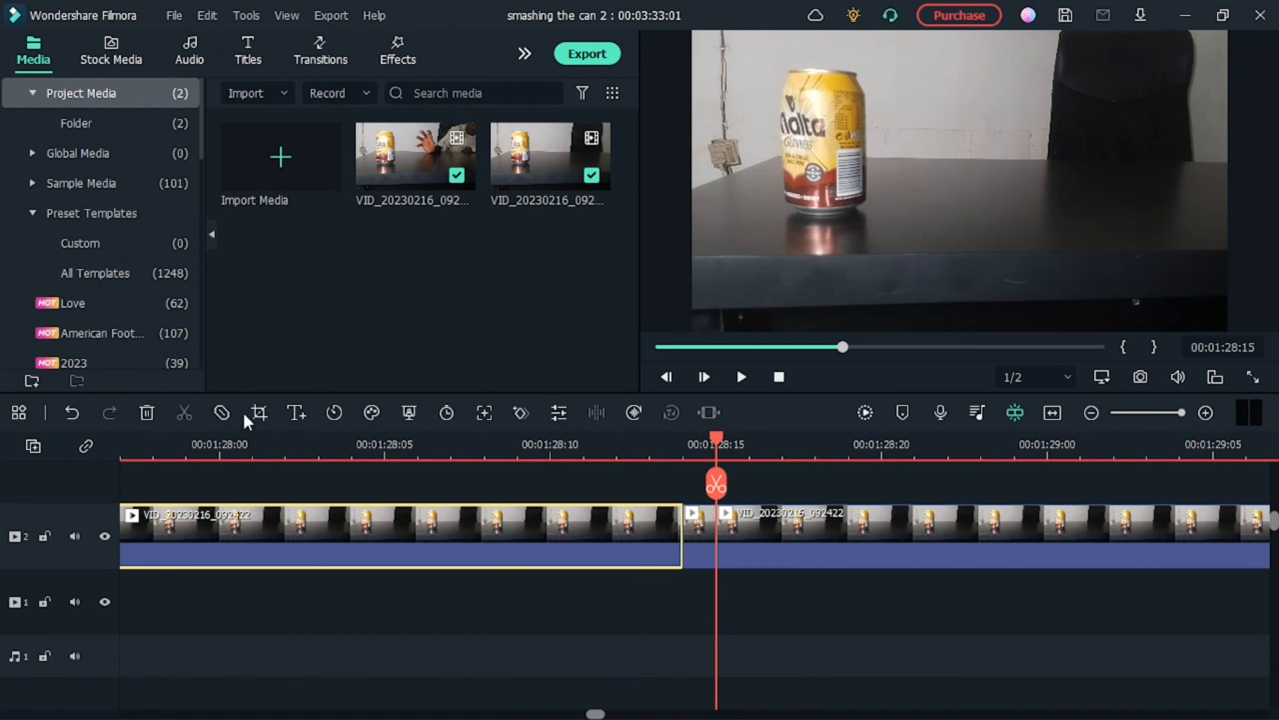
pyautogui.click(147, 413)
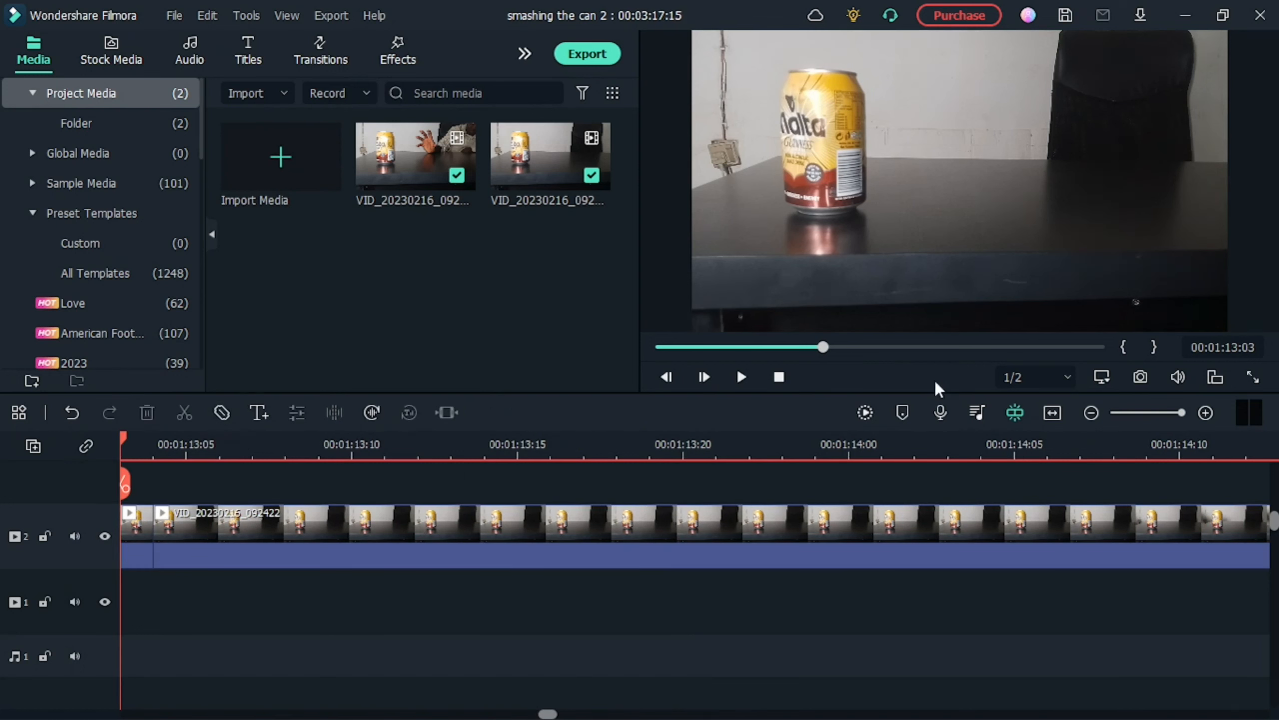
# - Isolate the next hand-free can frame with splits at 00:01:28:17 and 00:01:28:18, and delete the segment before it
pyautogui.click(1052, 413)
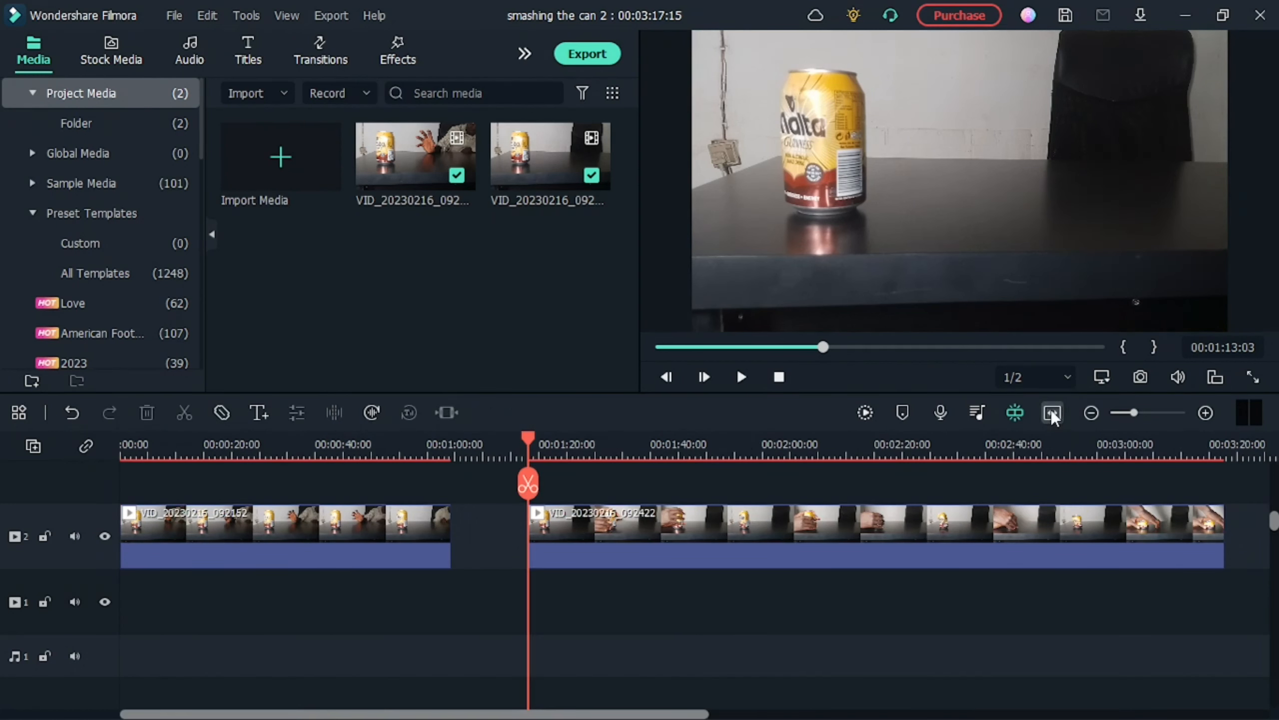
pyautogui.moveTo(540, 477); pyautogui.dragTo(615, 486)
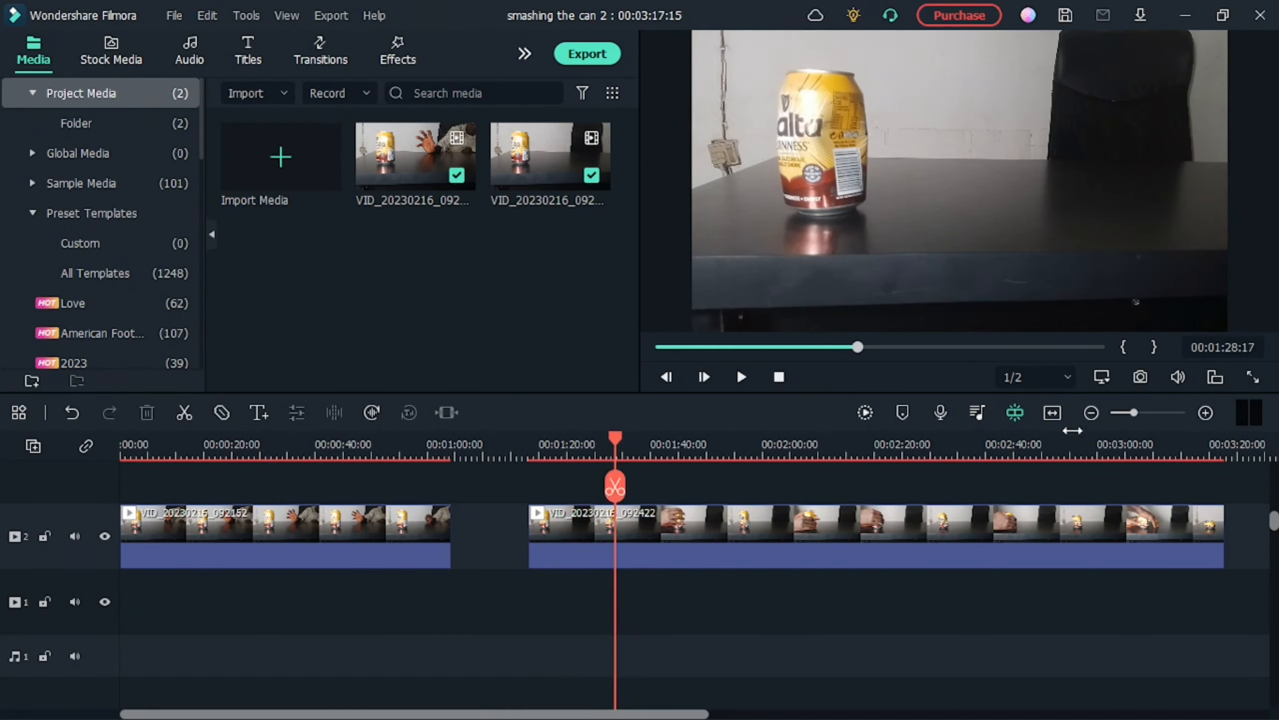
pyautogui.moveTo(1131, 412); pyautogui.dragTo(1195, 416)
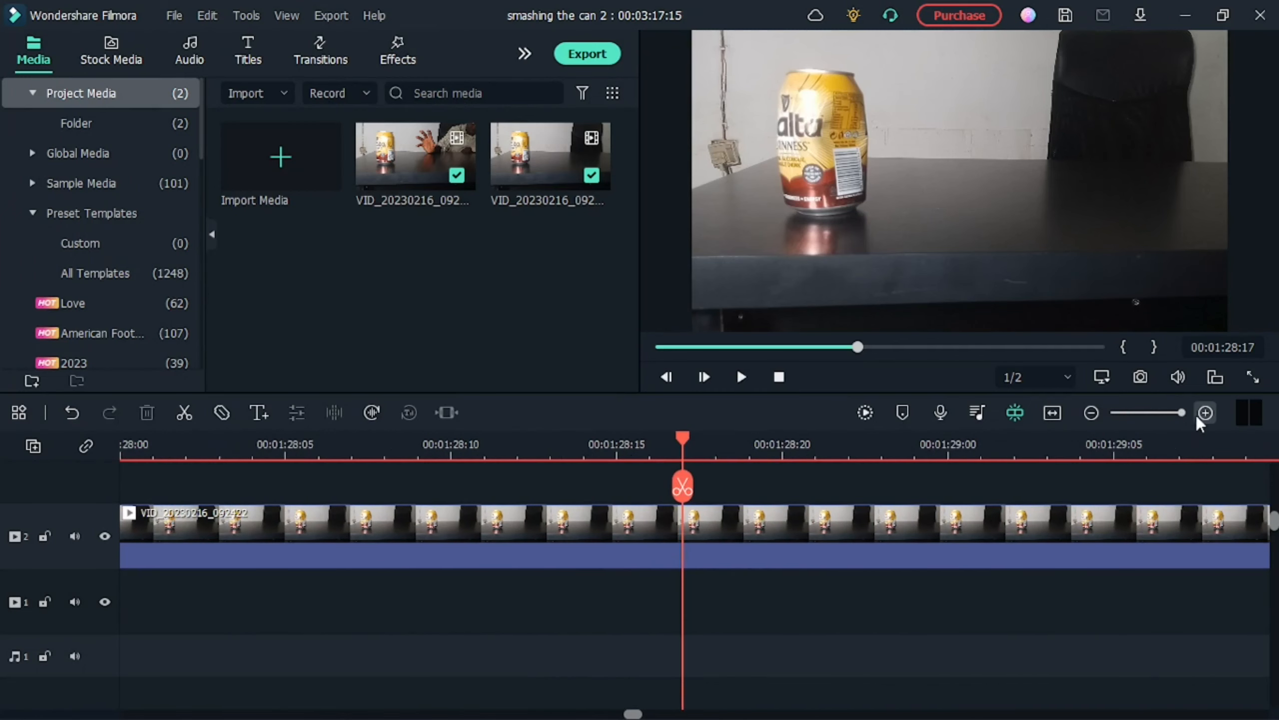
pyautogui.click(684, 486)
pyautogui.moveTo(692, 485); pyautogui.dragTo(713, 486)
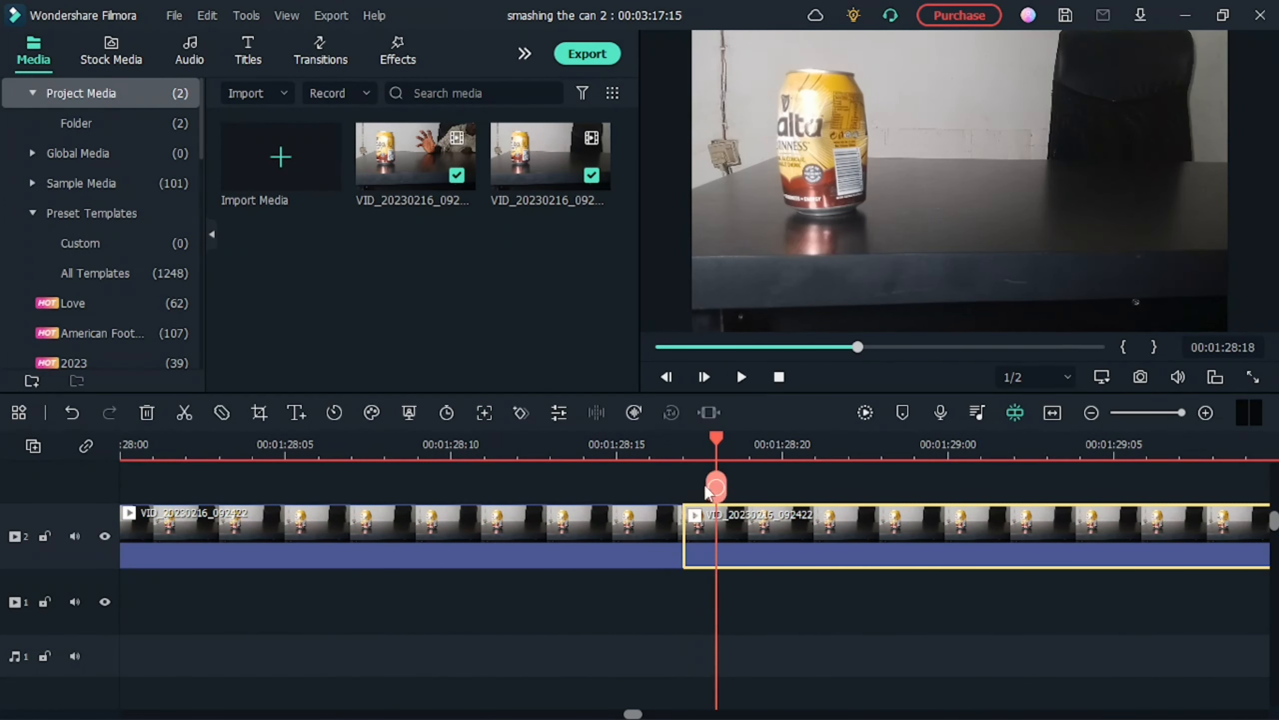
pyautogui.click(714, 486)
pyautogui.click(592, 519)
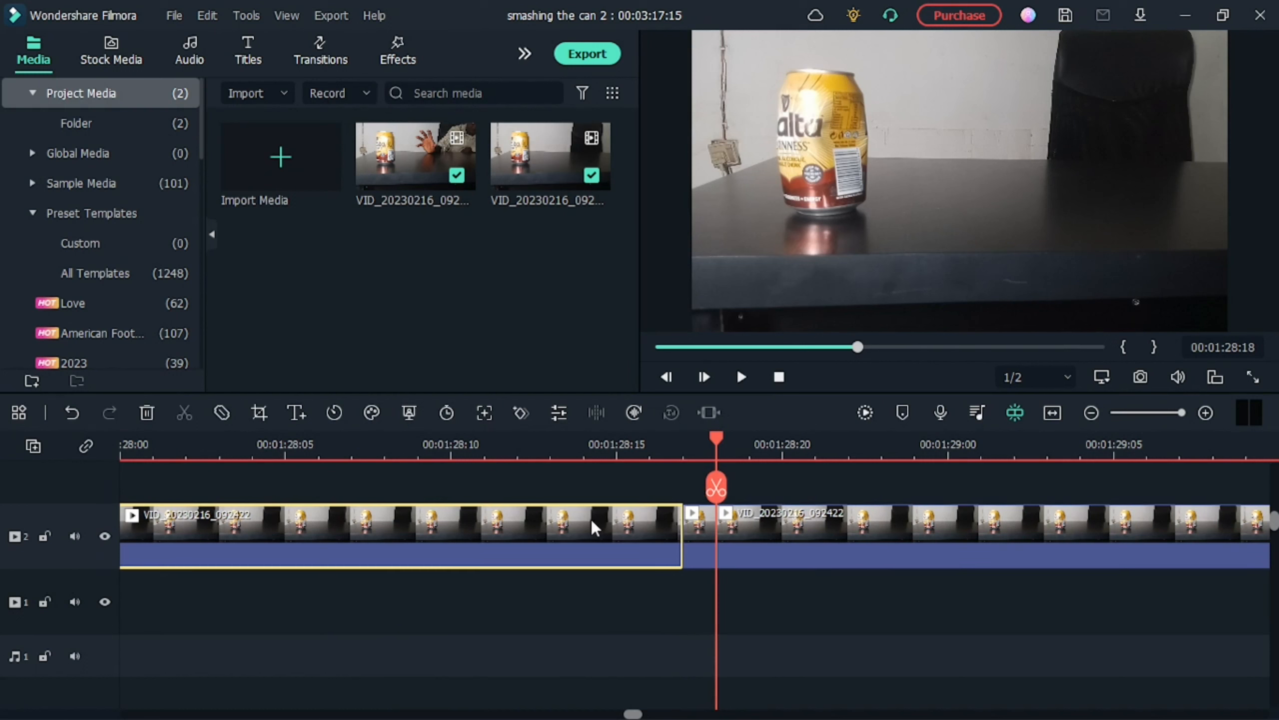
pyautogui.click(146, 412)
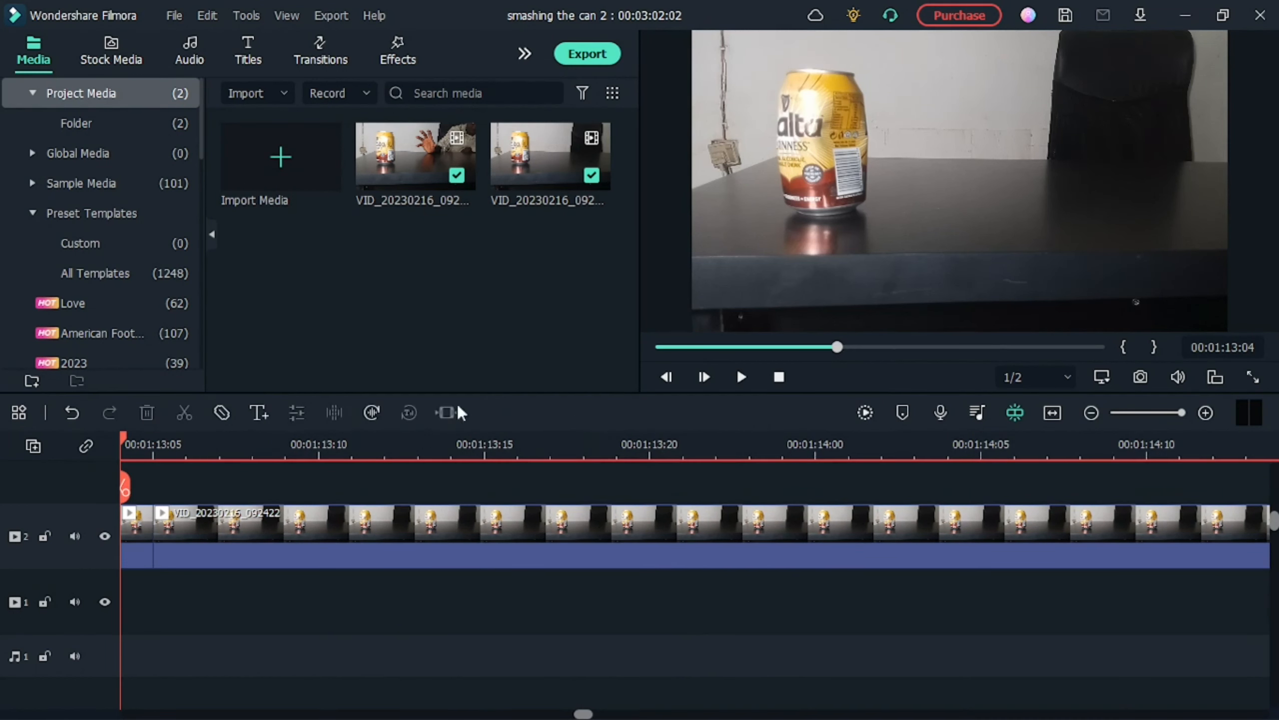
# - Isolate the dented can frame with splits at 00:01:34:17 and 00:01:34:18, and delete the segment before it
pyautogui.click(1058, 413)
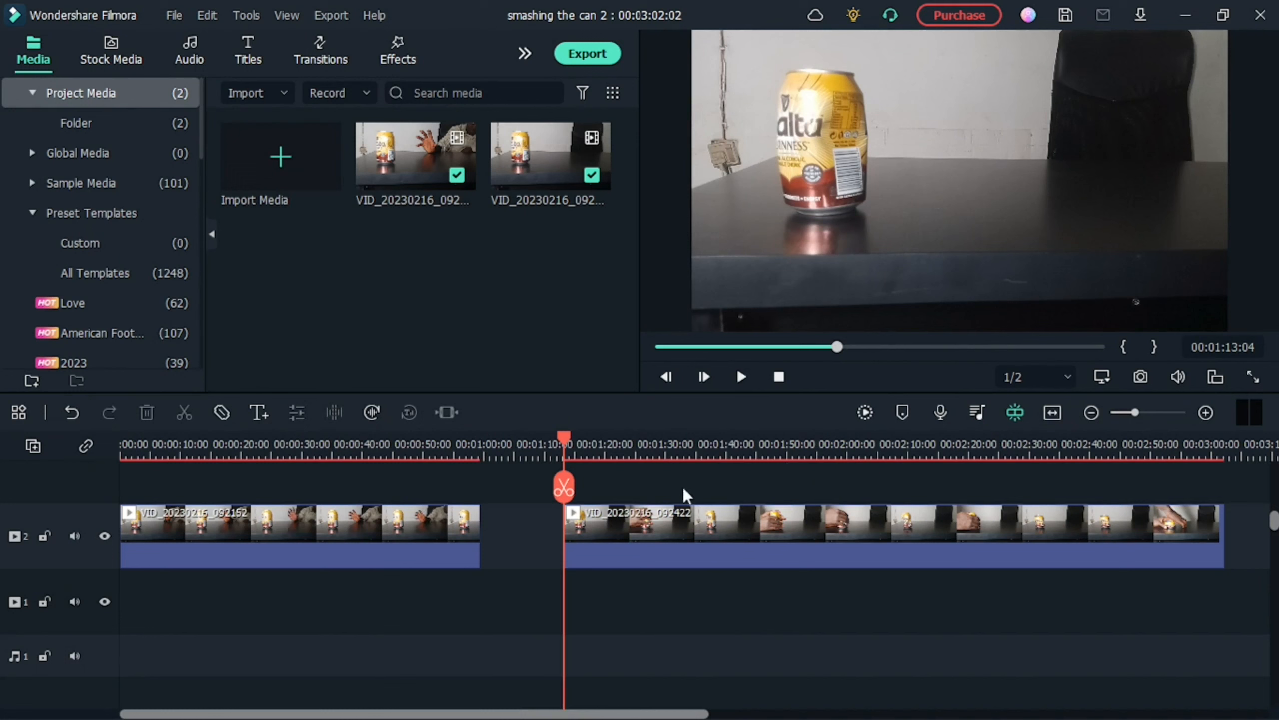
pyautogui.moveTo(566, 482); pyautogui.dragTo(694, 483)
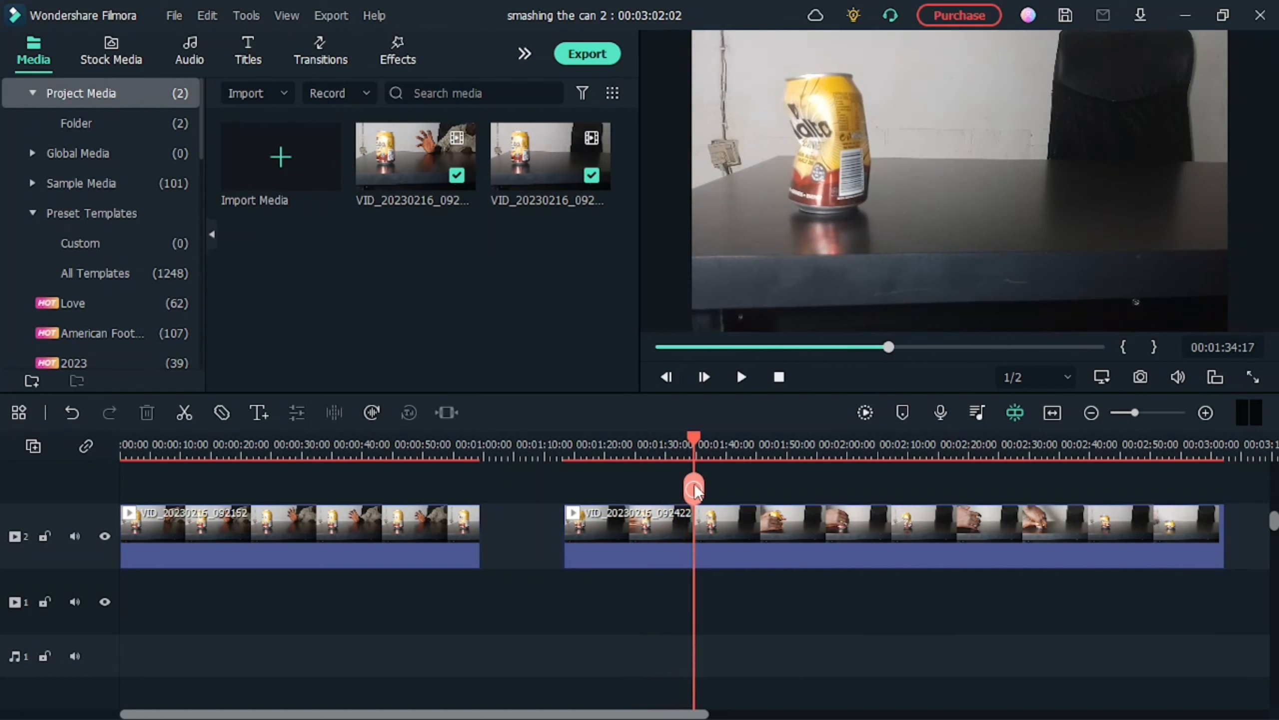
pyautogui.moveTo(1136, 412); pyautogui.dragTo(1199, 414)
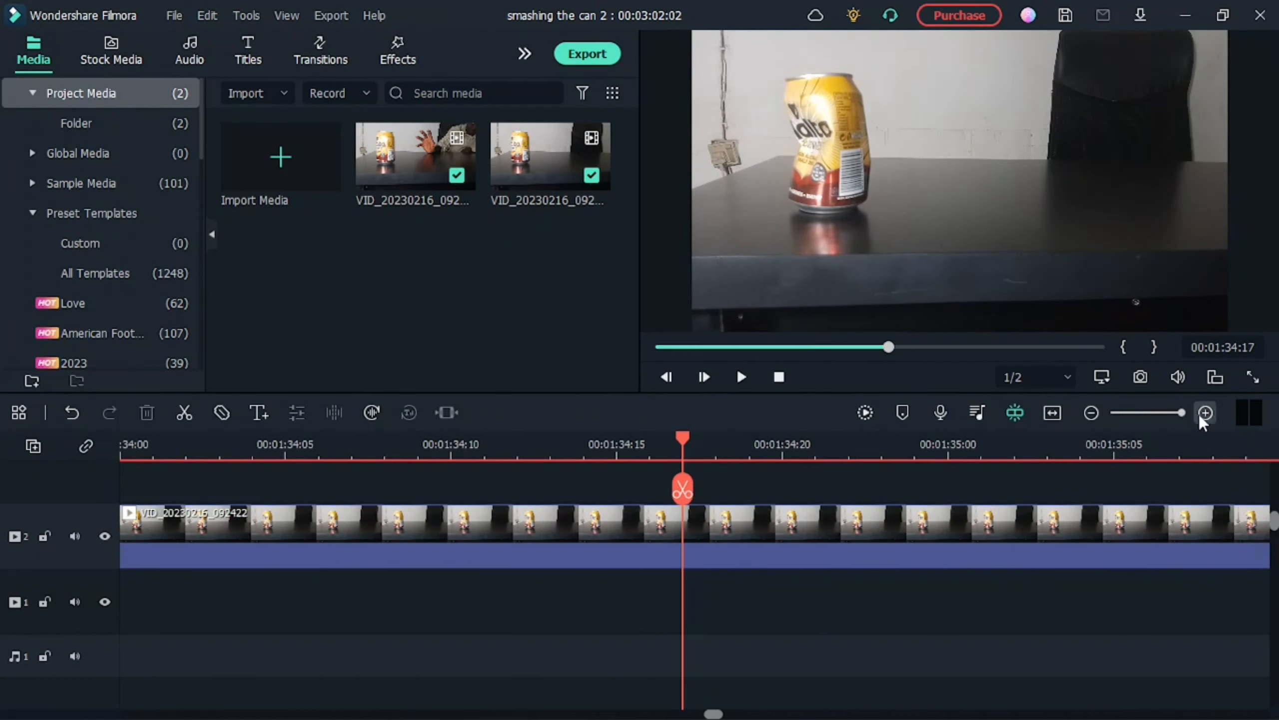
pyautogui.click(683, 488)
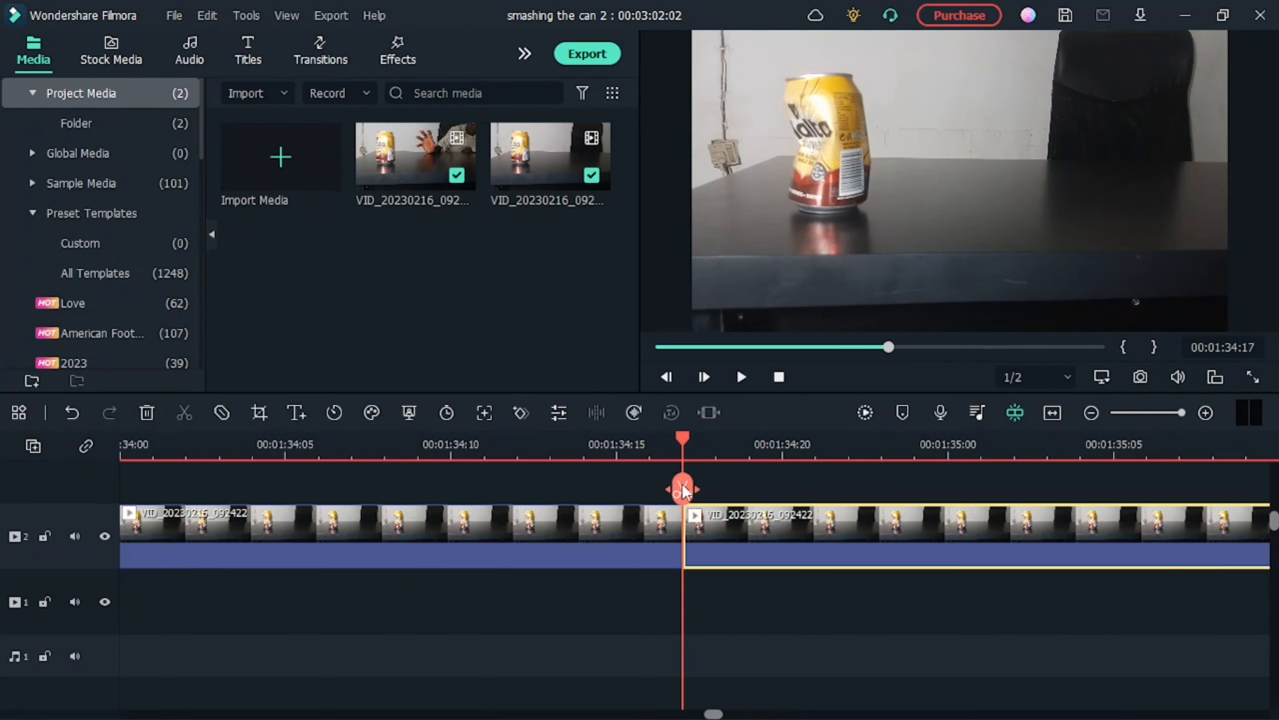
pyautogui.moveTo(681, 484); pyautogui.dragTo(708, 485)
pyautogui.click(716, 483)
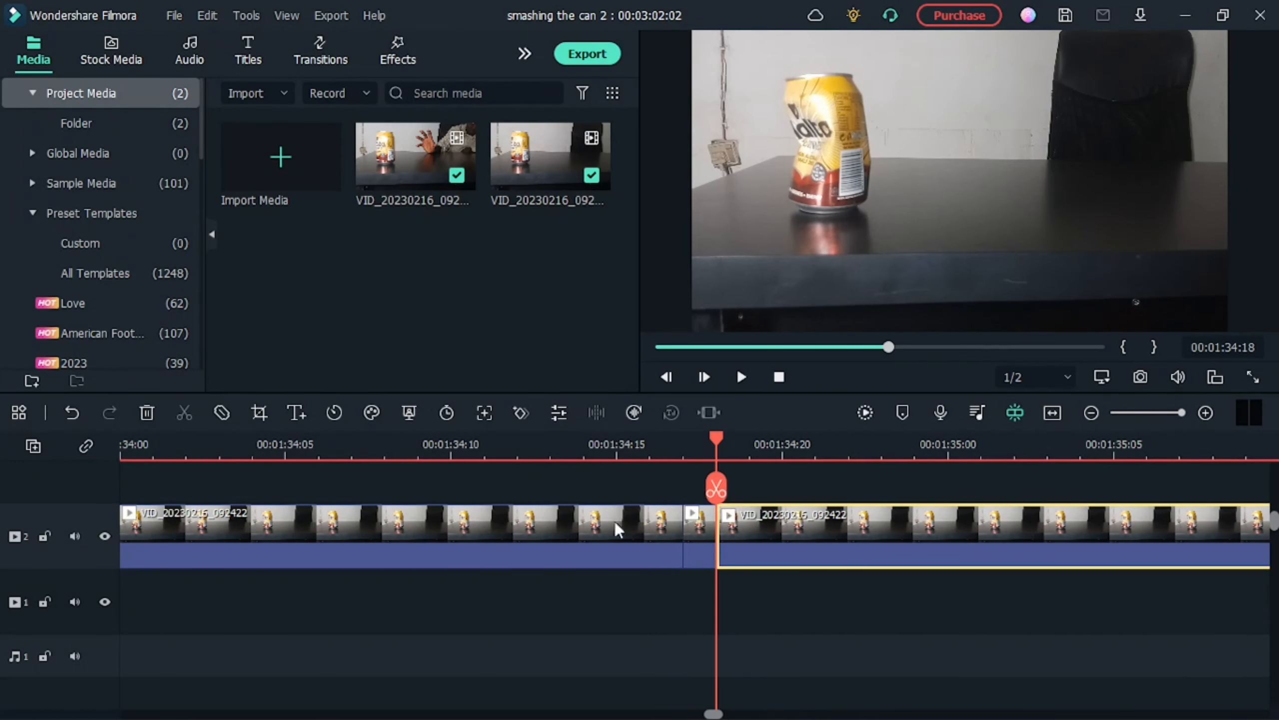
pyautogui.click(599, 529)
pyautogui.click(148, 410)
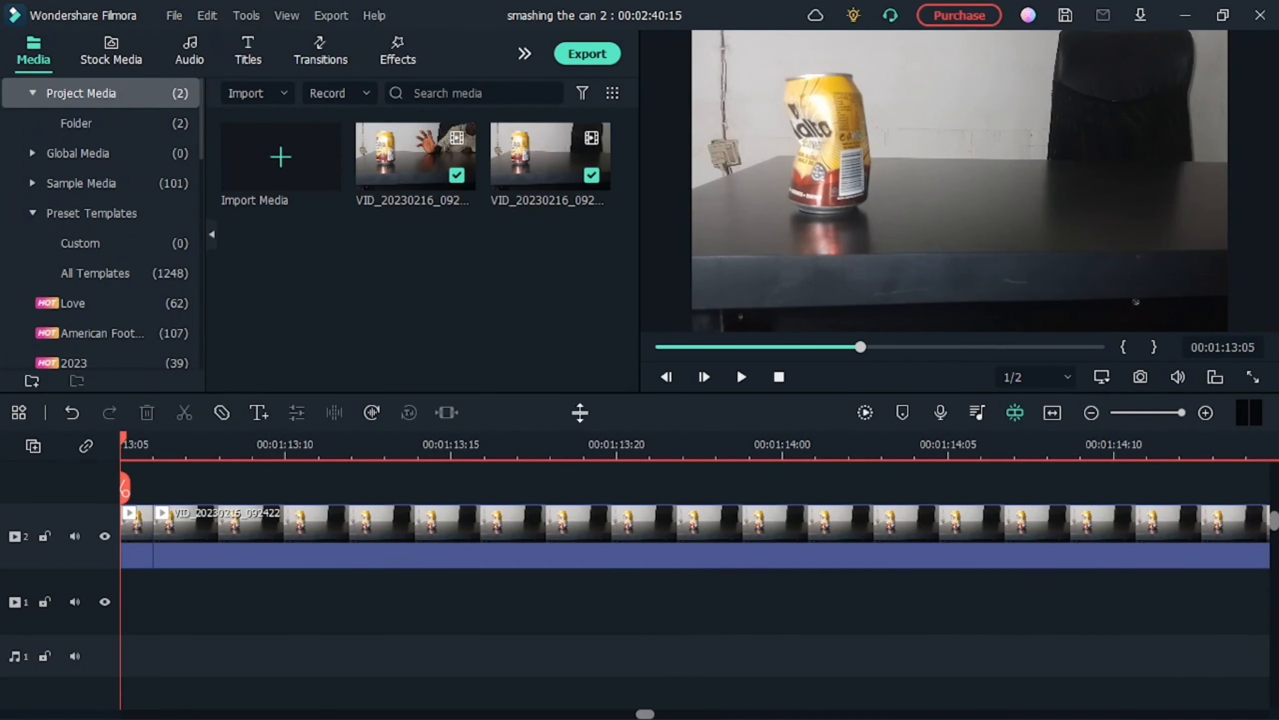
# - Isolate the further crushed can frame with splits at 00:01:31:00 and 00:01:31:01, and delete the segment before it
pyautogui.click(1054, 412)
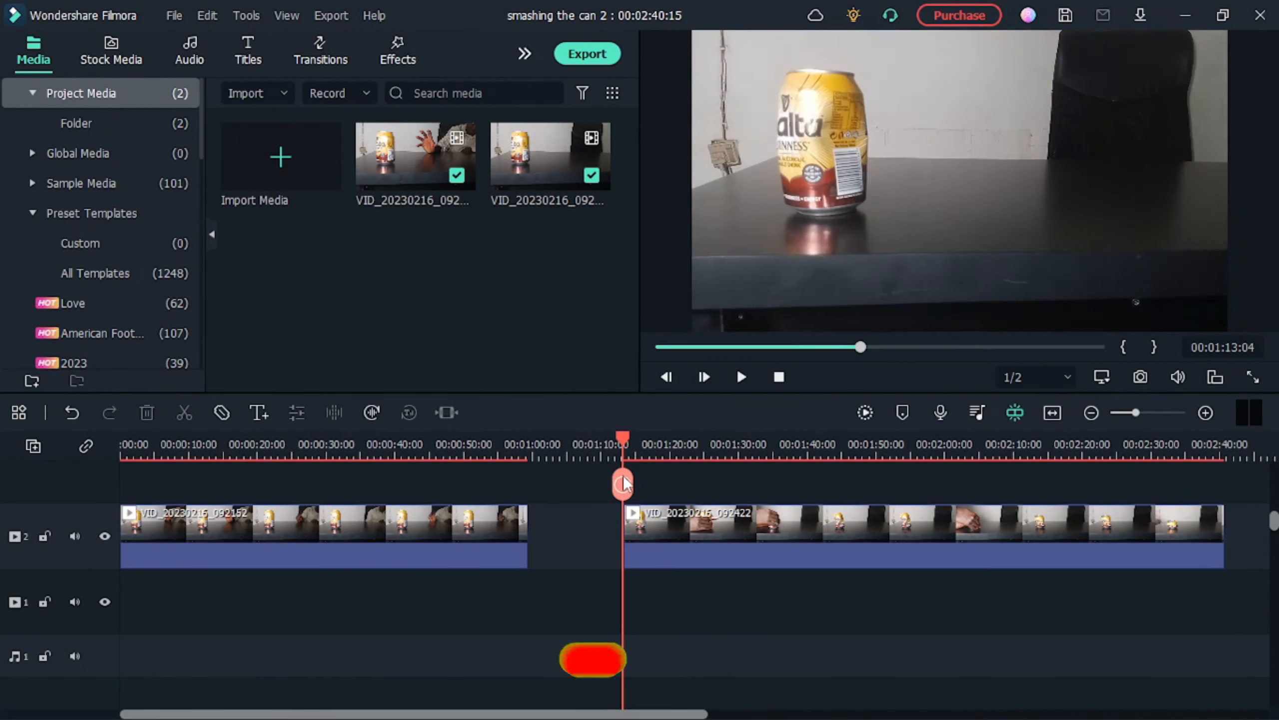
pyautogui.moveTo(624, 488); pyautogui.dragTo(747, 481)
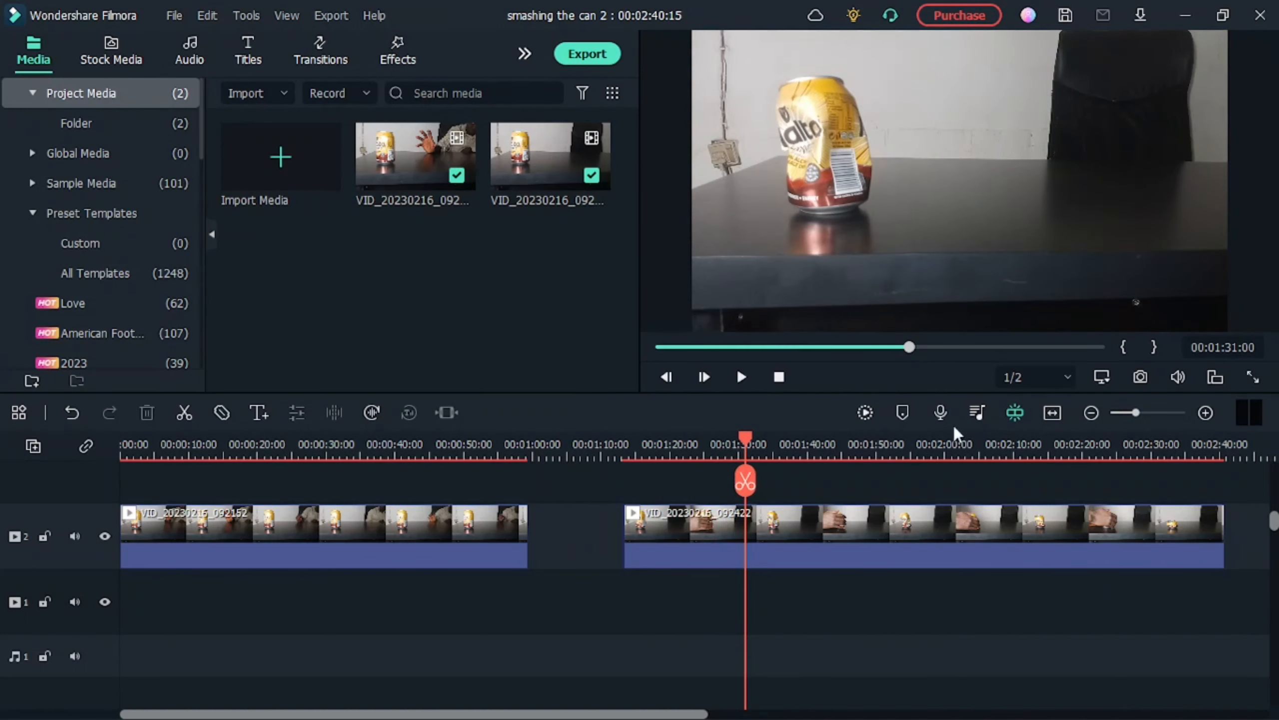
pyautogui.moveTo(1134, 412); pyautogui.dragTo(1180, 412)
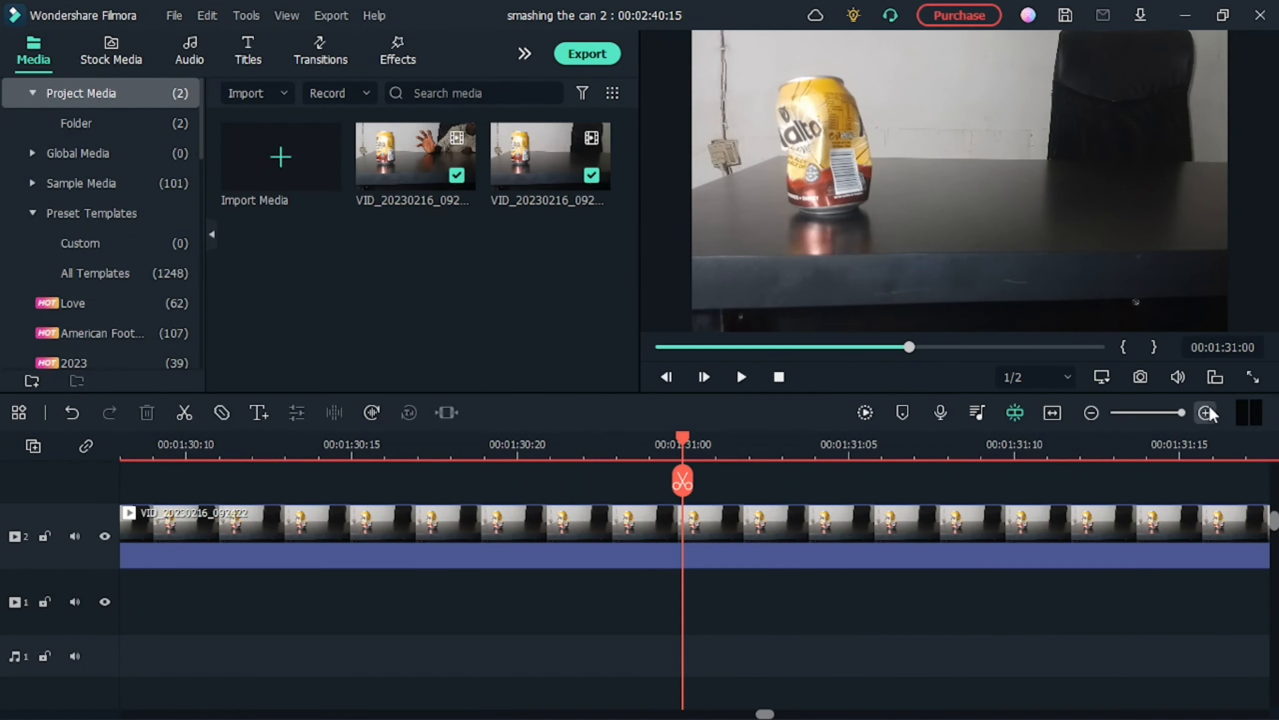
pyautogui.click(683, 480)
pyautogui.moveTo(685, 483); pyautogui.dragTo(714, 478)
pyautogui.click(715, 482)
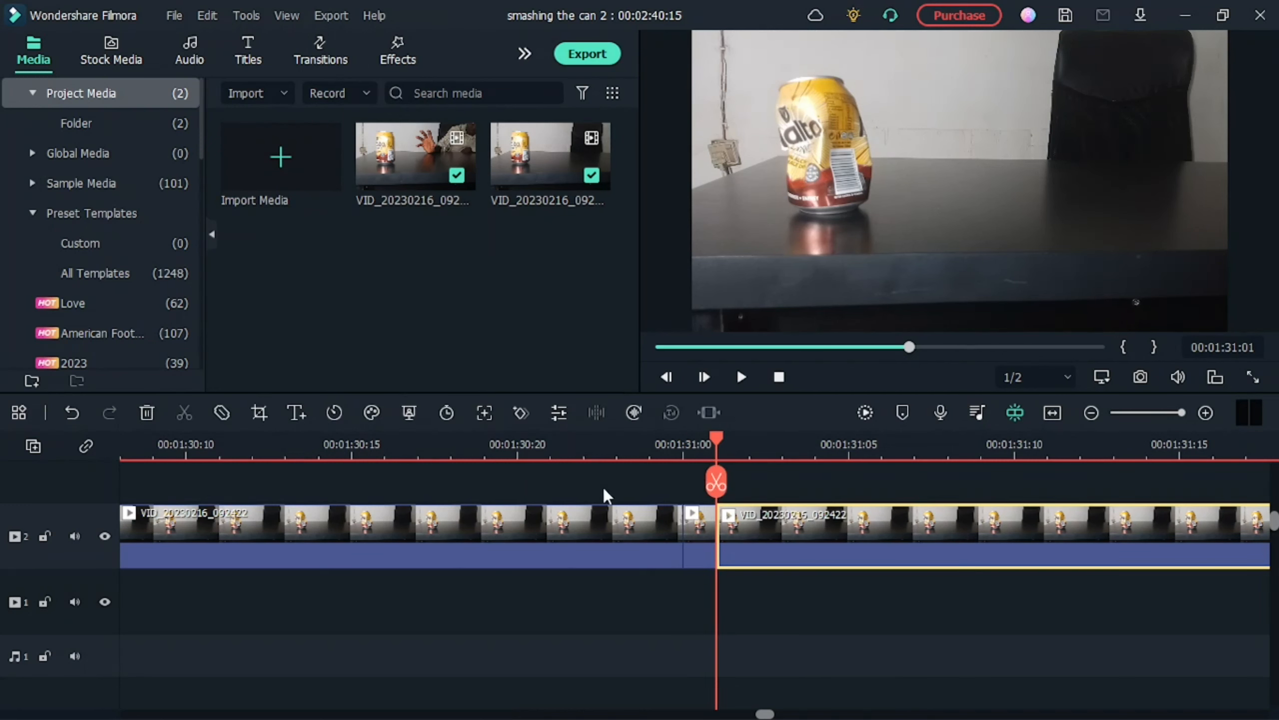
pyautogui.click(553, 524)
pyautogui.click(146, 413)
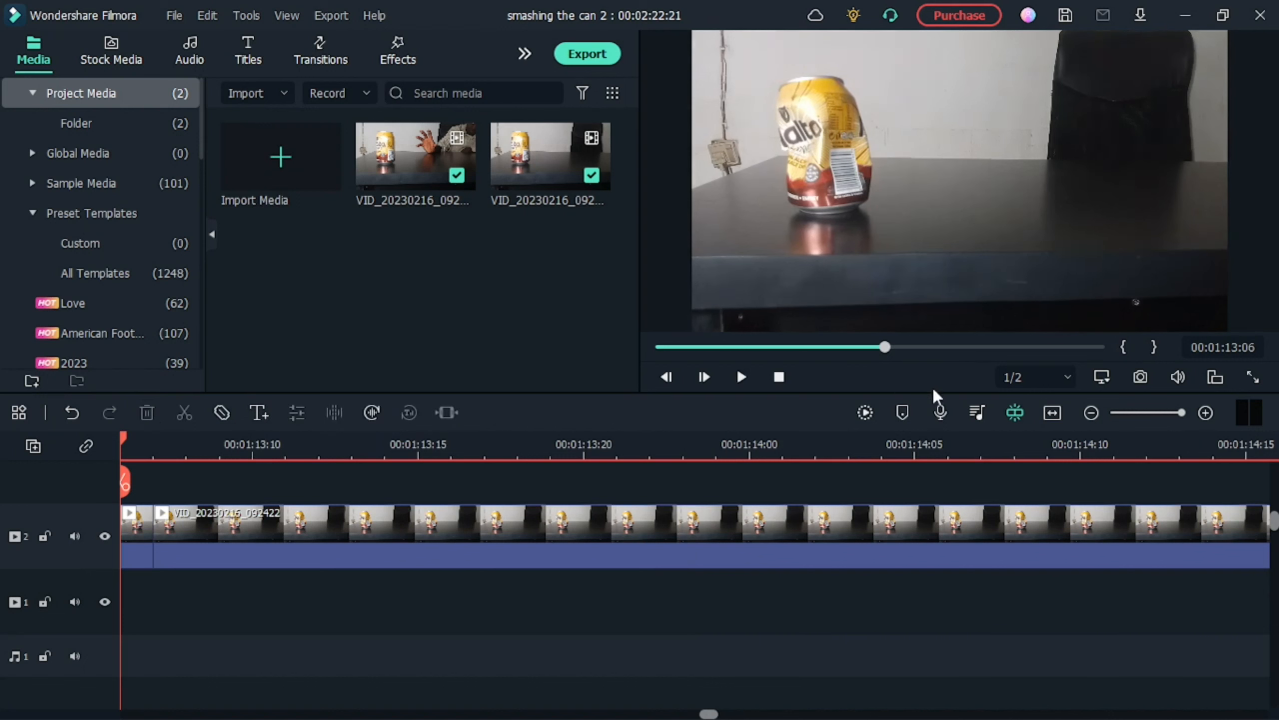
pyautogui.click(1052, 413)
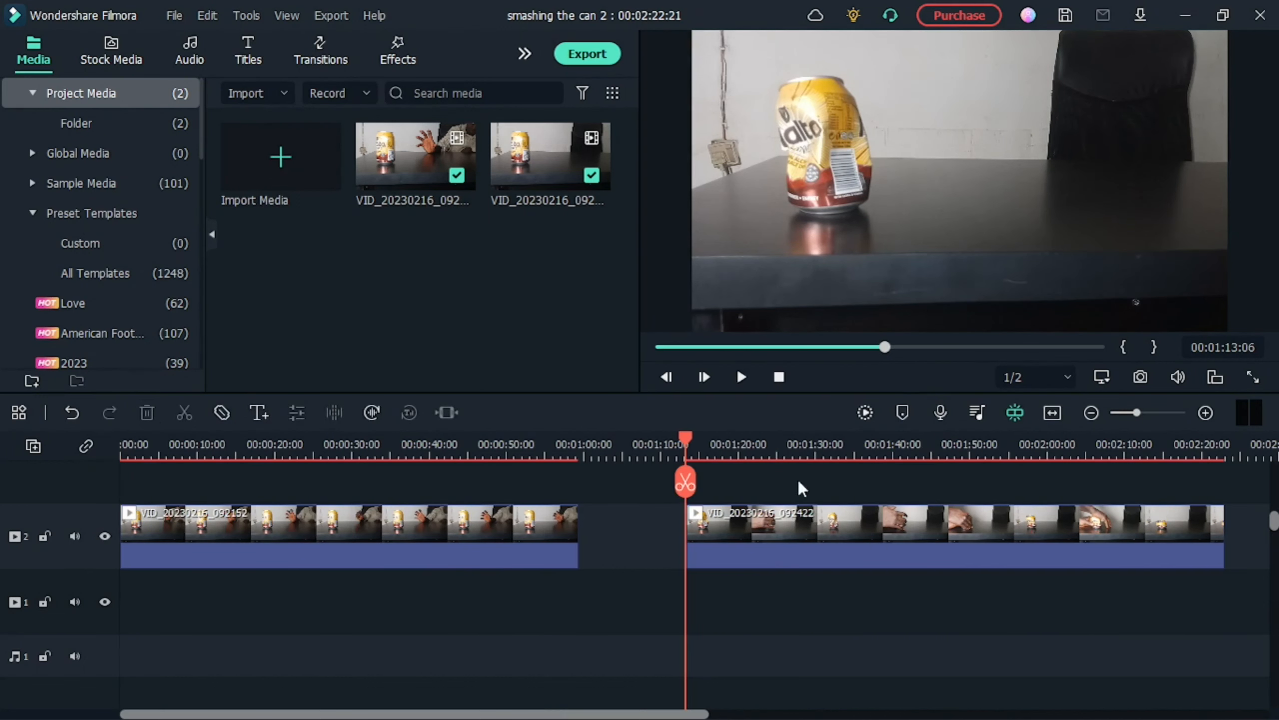
# - Isolate the bent can frame with splits at 00:01:34:01 and 00:01:34:02, and delete the segment before it
pyautogui.click(688, 483)
pyautogui.moveTo(688, 482); pyautogui.dragTo(847, 478)
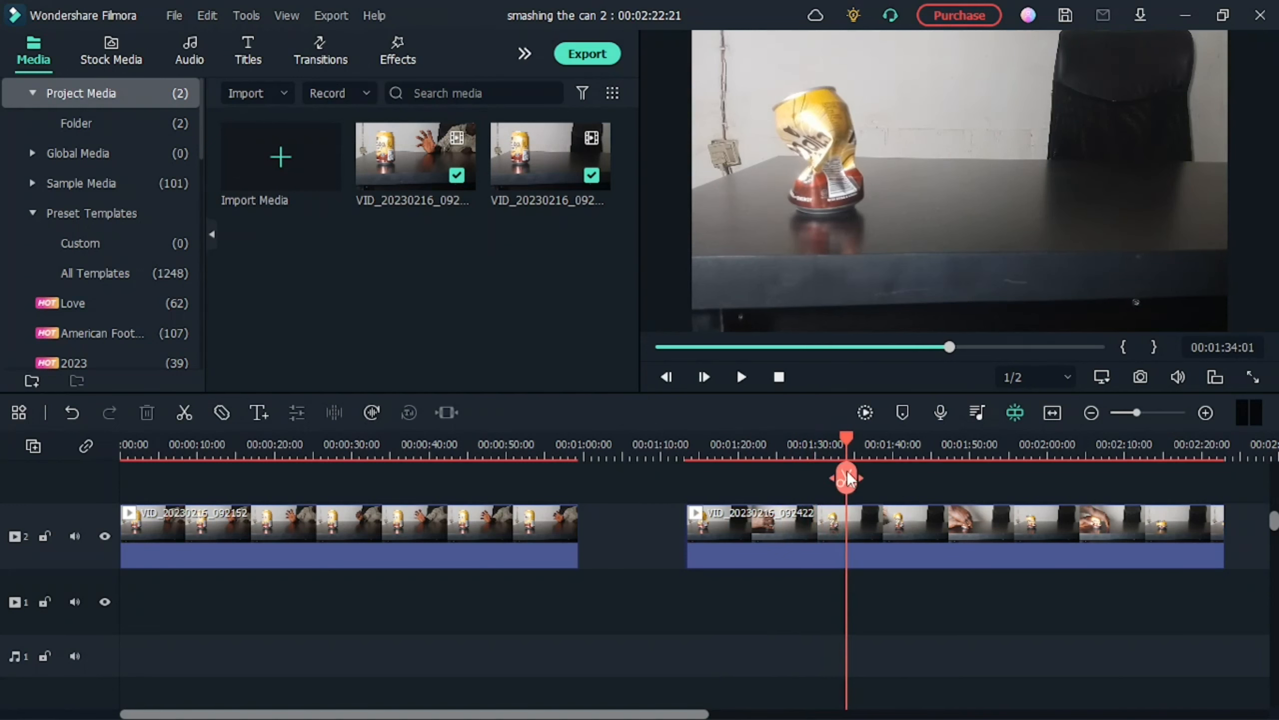
pyautogui.moveTo(1136, 413); pyautogui.dragTo(1217, 402)
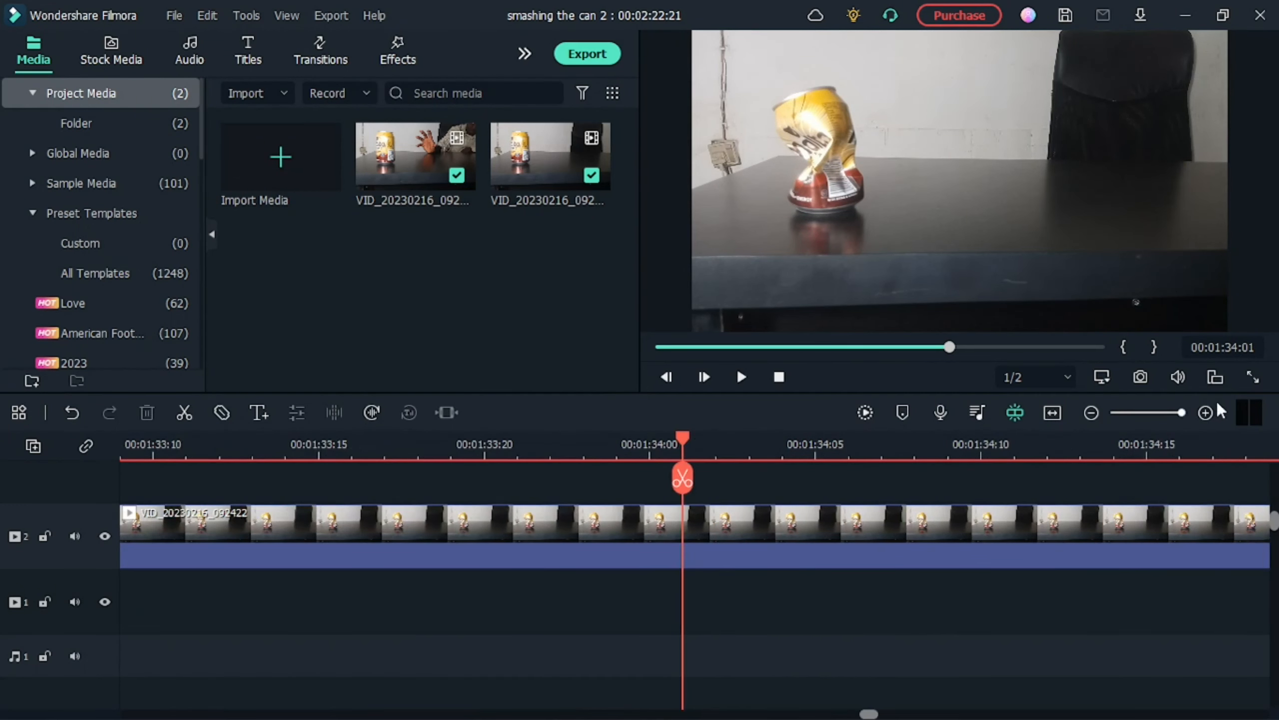
pyautogui.click(684, 476)
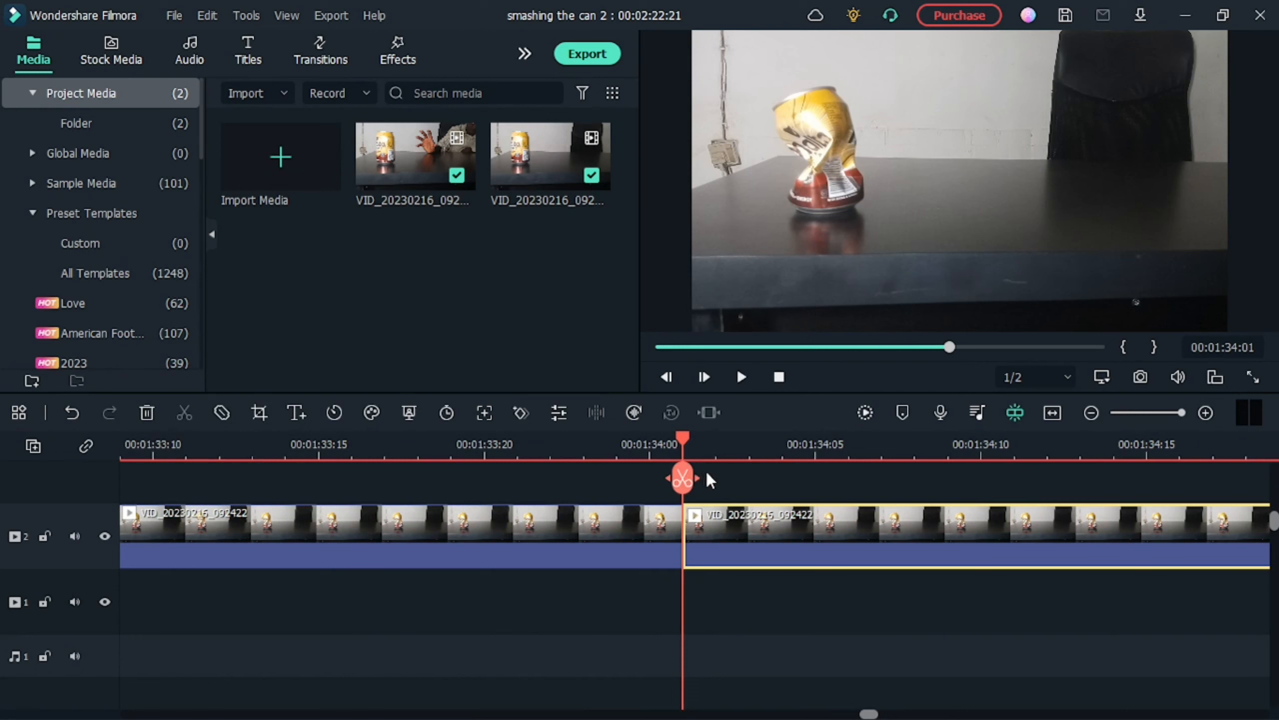
pyautogui.moveTo(675, 475); pyautogui.dragTo(716, 476)
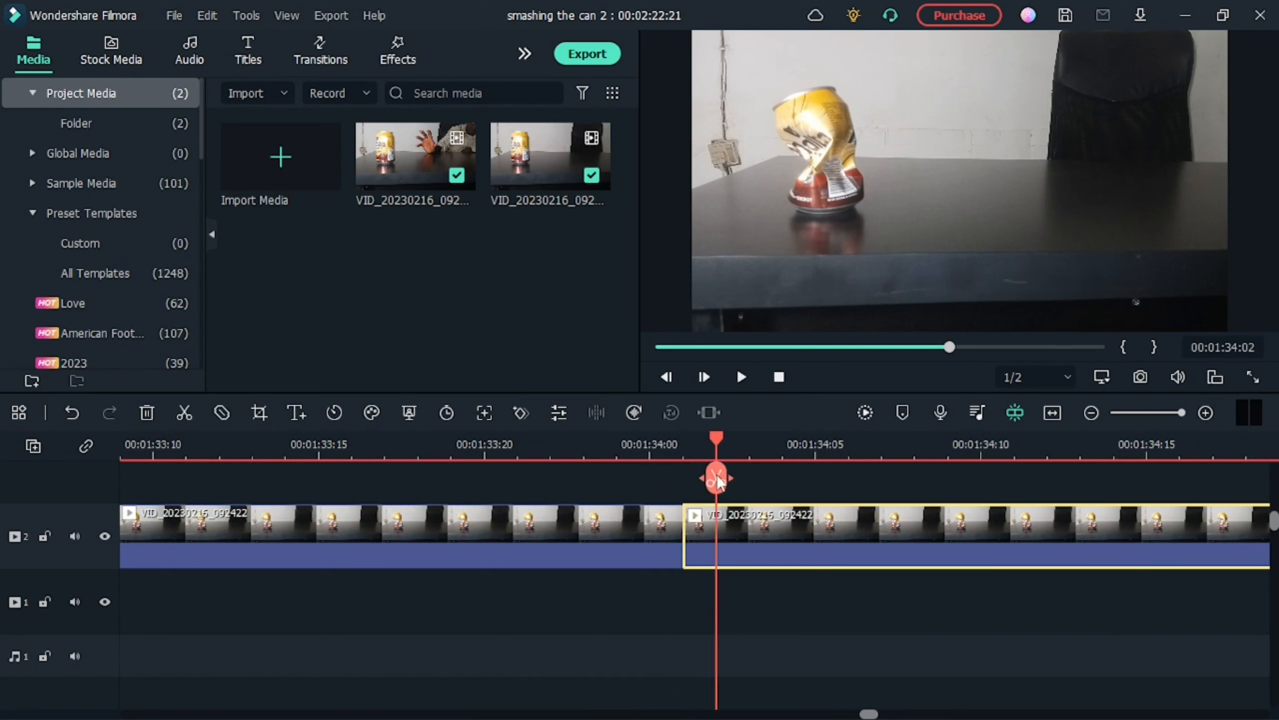
pyautogui.click(723, 472)
pyautogui.click(619, 512)
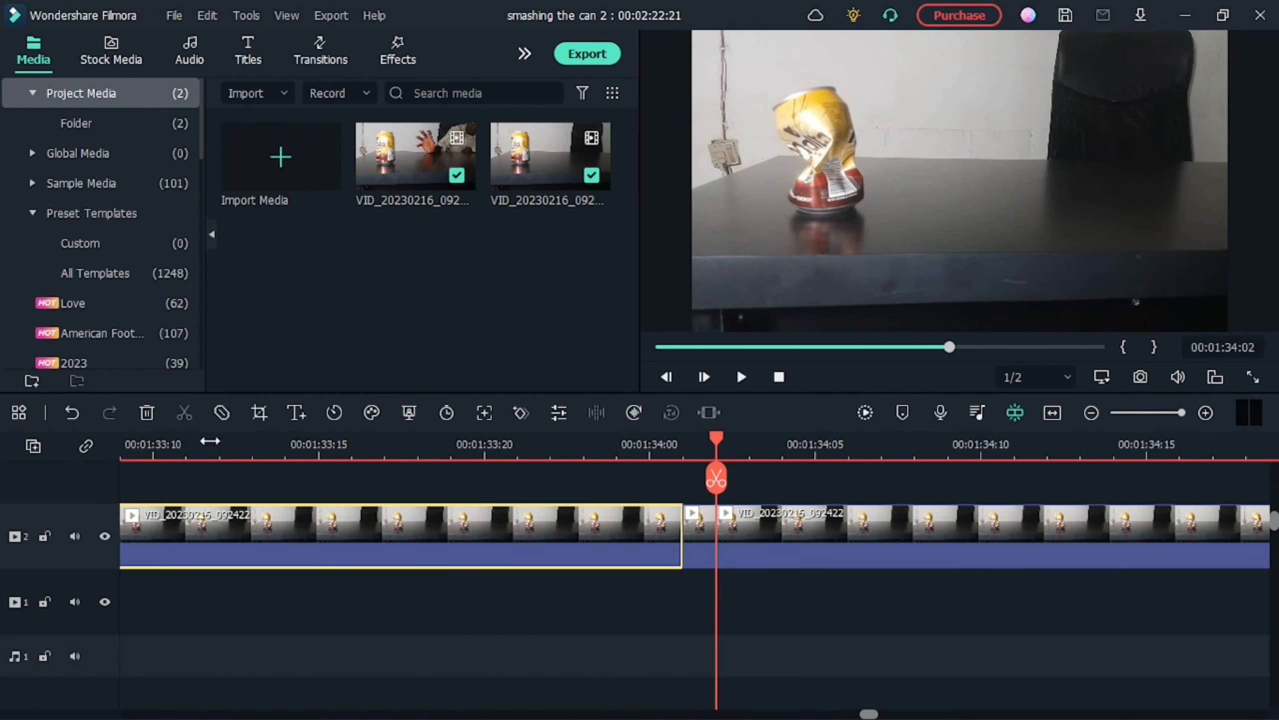
pyautogui.click(147, 413)
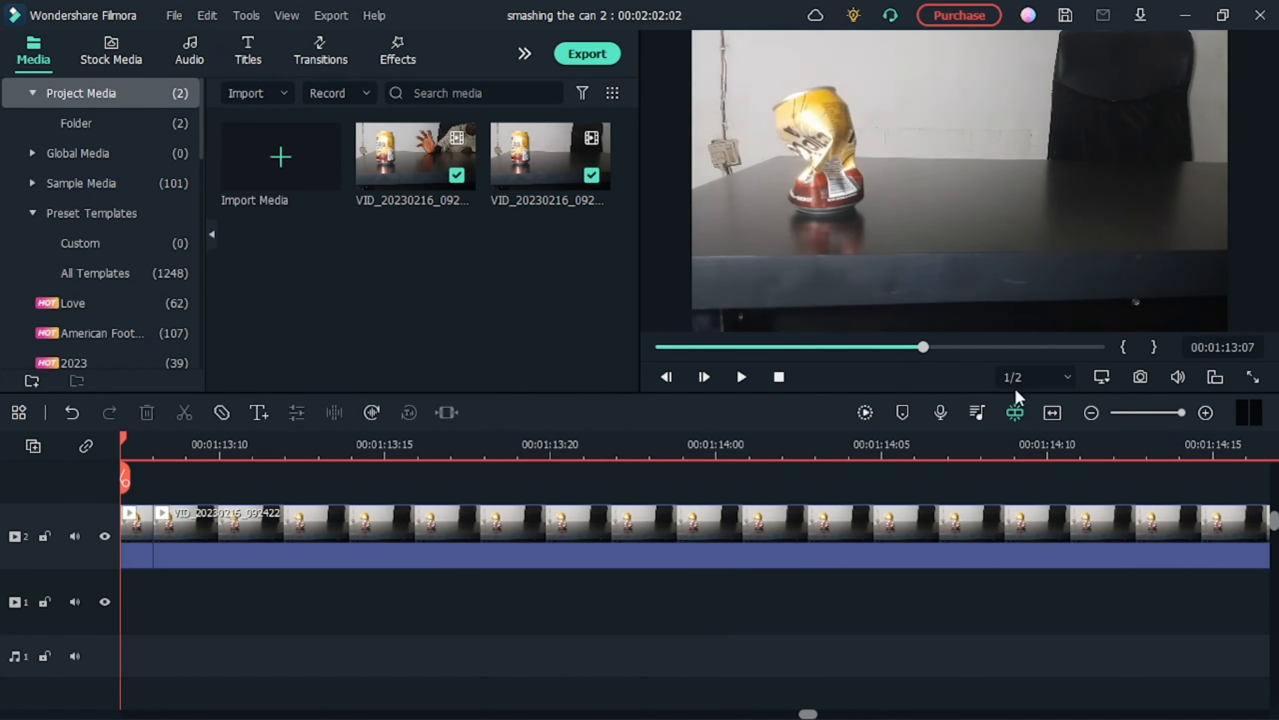
# - Isolate the half-crushed can frame with splits at 00:01:37:16 and 00:01:37:17, and delete the segment before it
pyautogui.click(1052, 412)
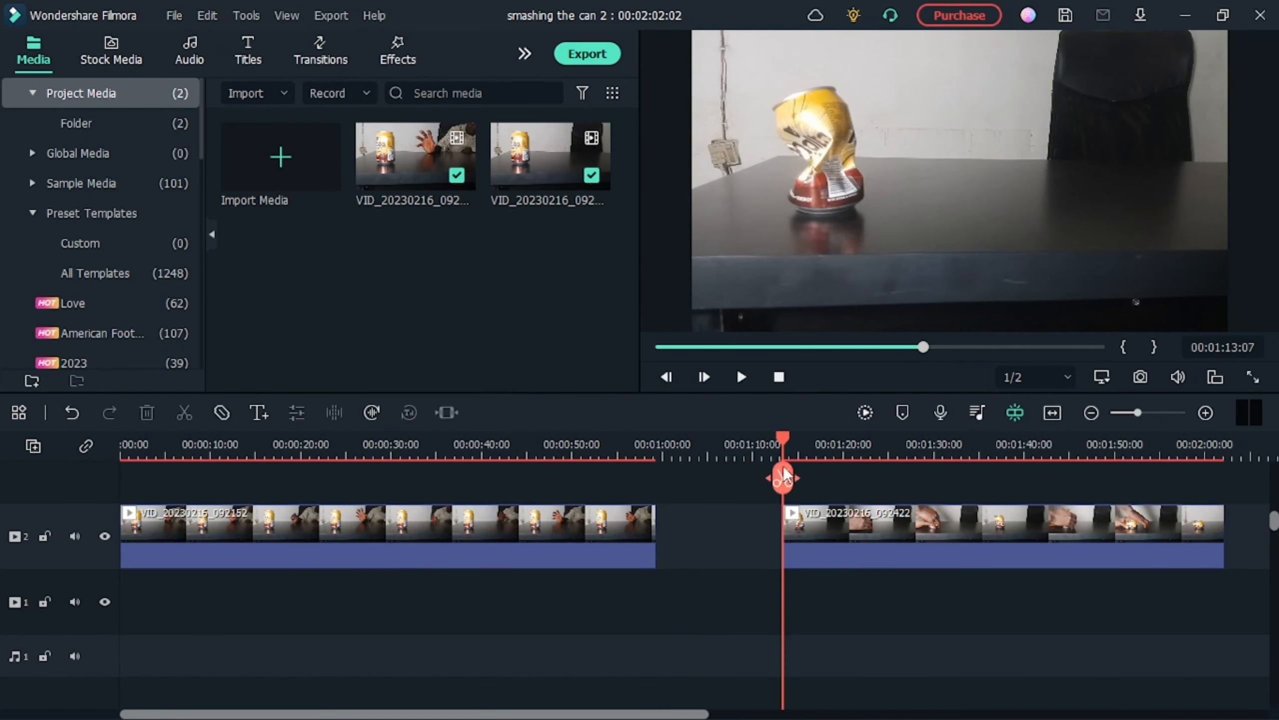
pyautogui.moveTo(780, 471); pyautogui.dragTo(1005, 471)
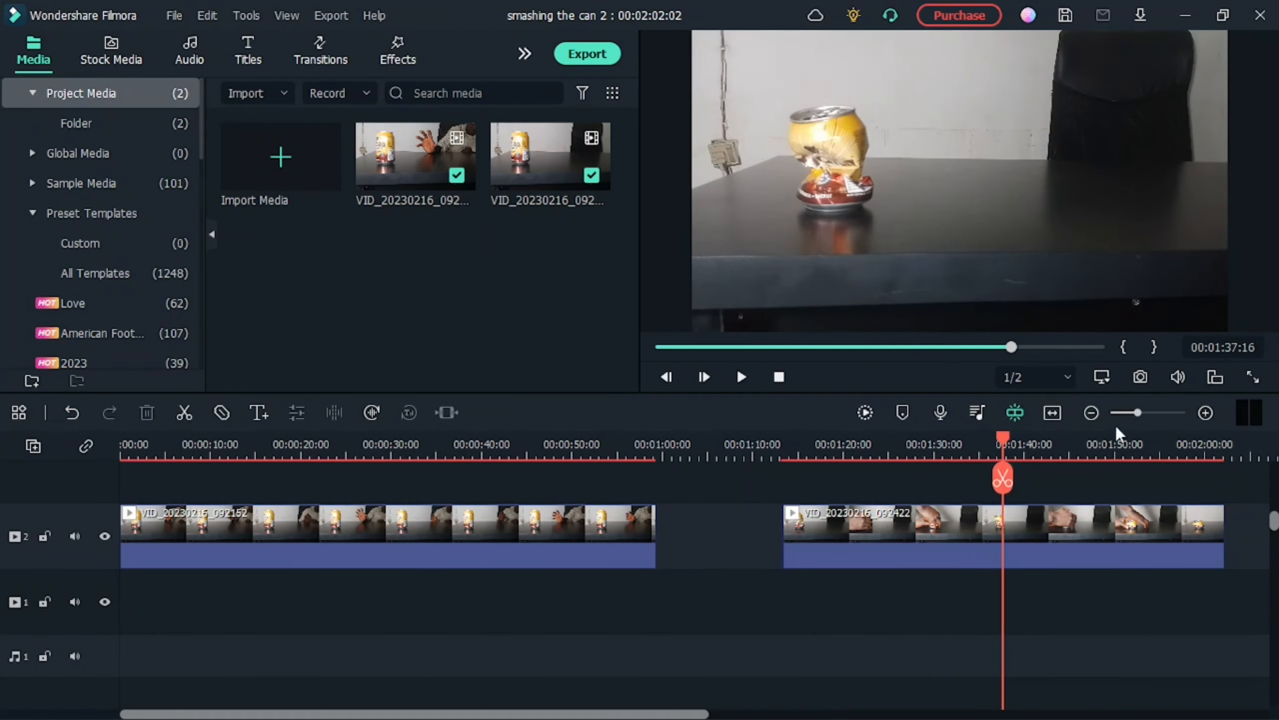
pyautogui.moveTo(1129, 413); pyautogui.dragTo(1220, 399)
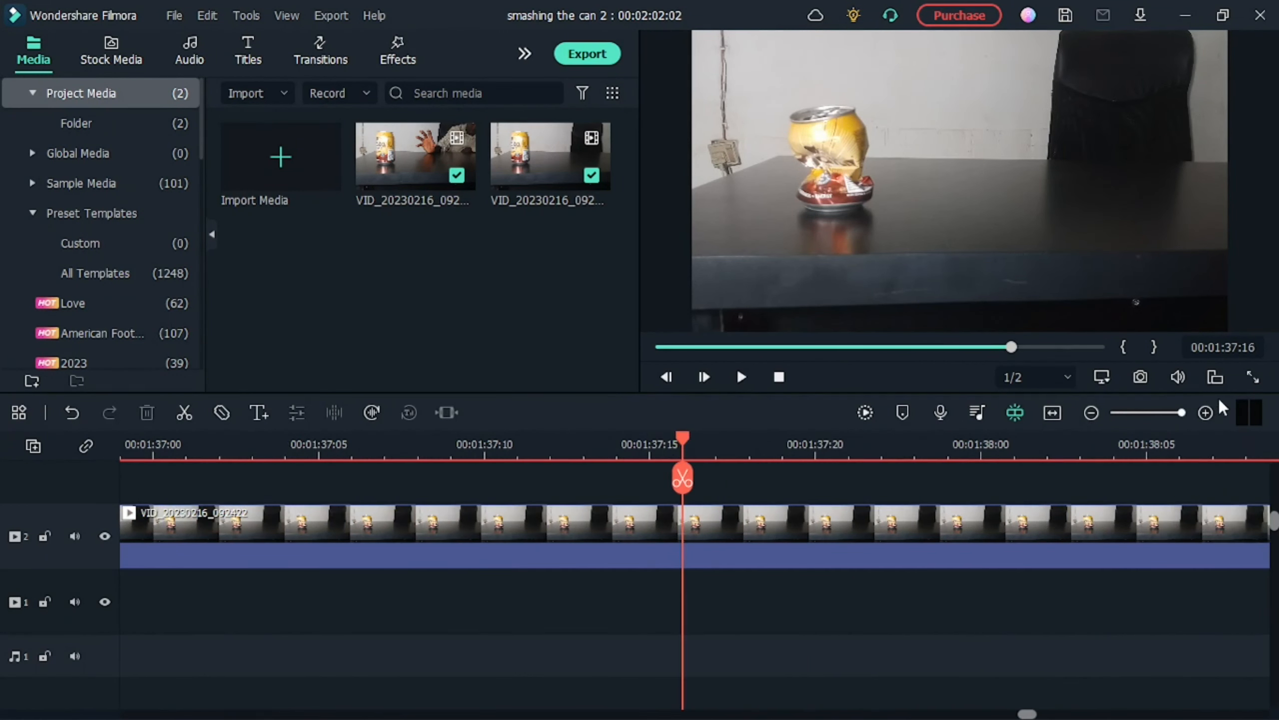
pyautogui.click(685, 478)
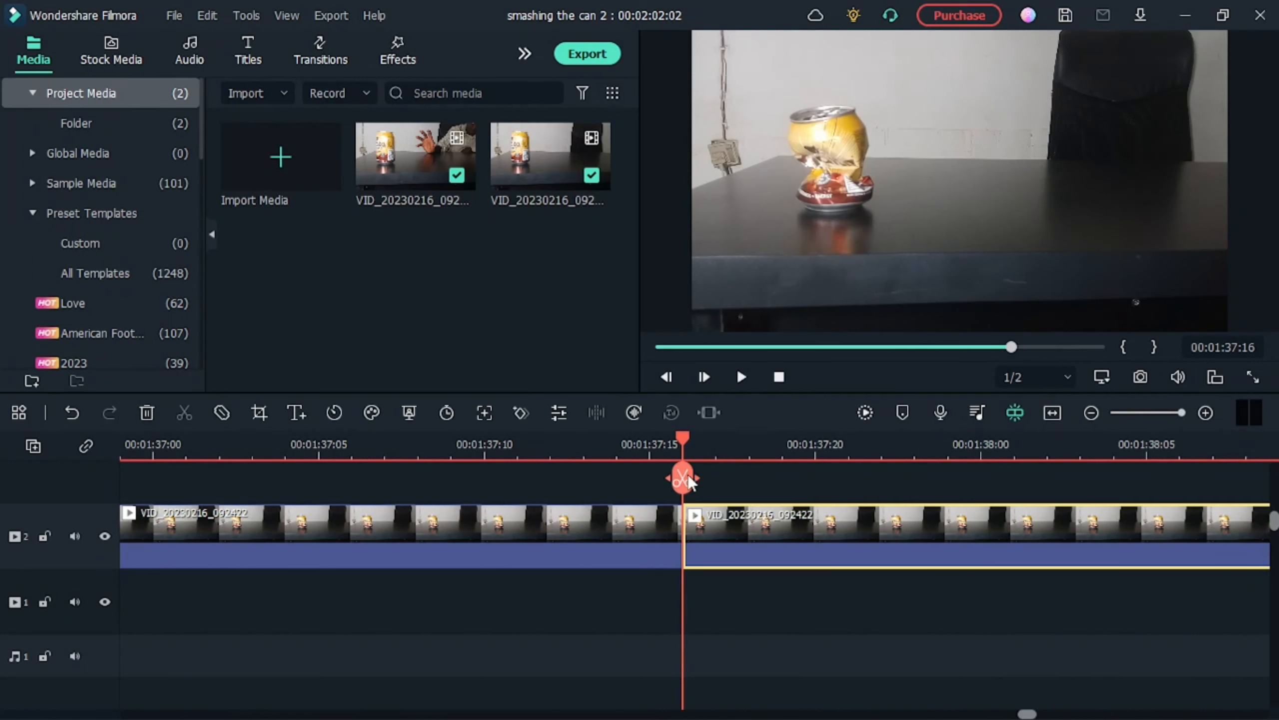
pyautogui.moveTo(691, 480); pyautogui.dragTo(714, 475)
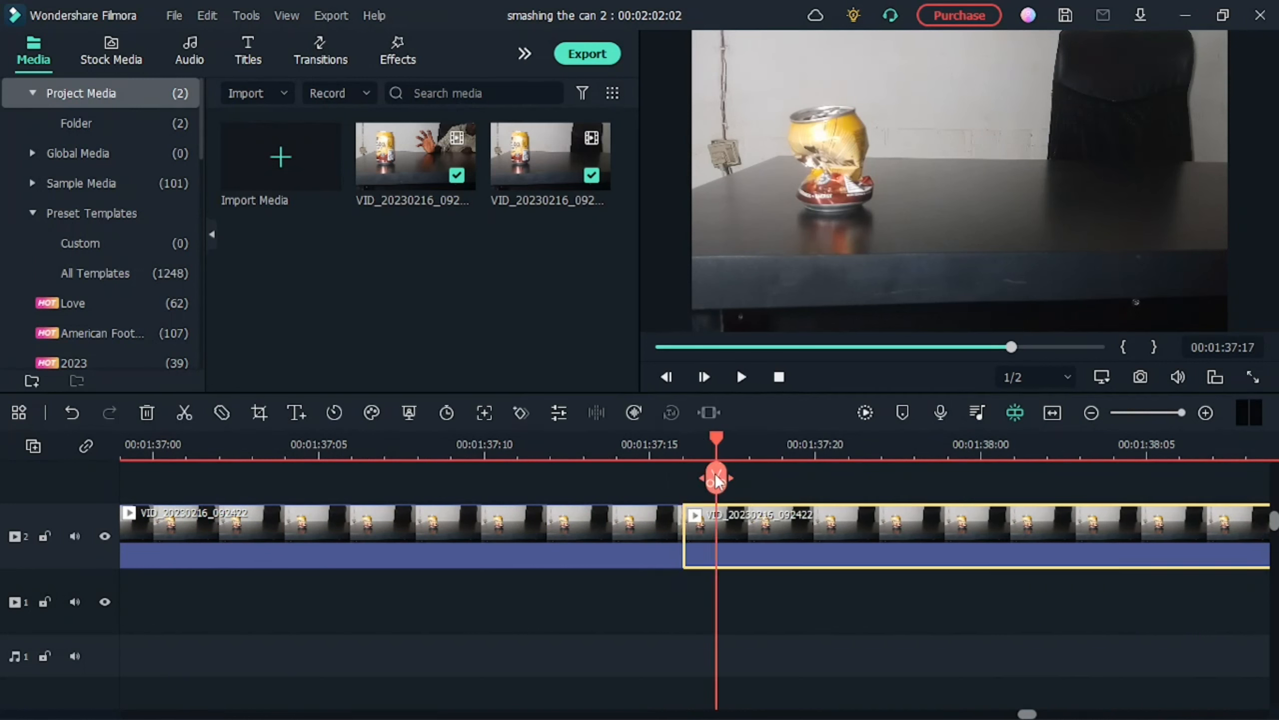
pyautogui.click(715, 474)
pyautogui.click(590, 533)
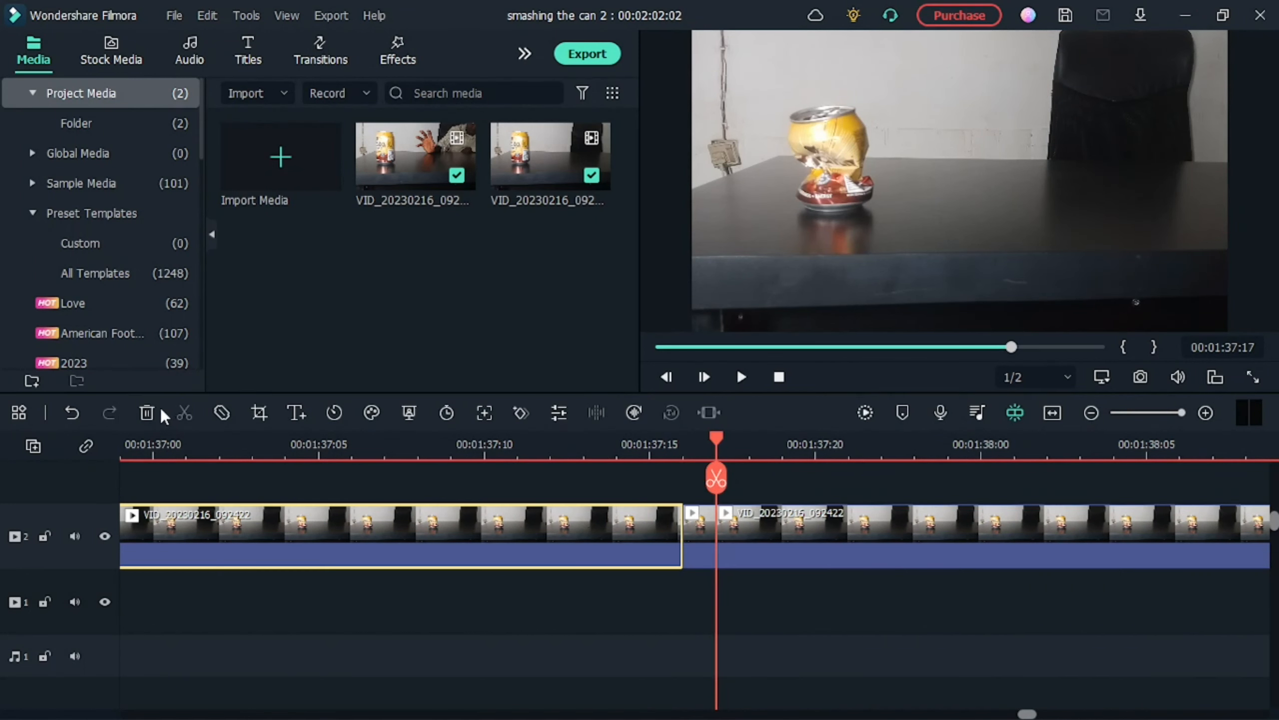
pyautogui.click(147, 412)
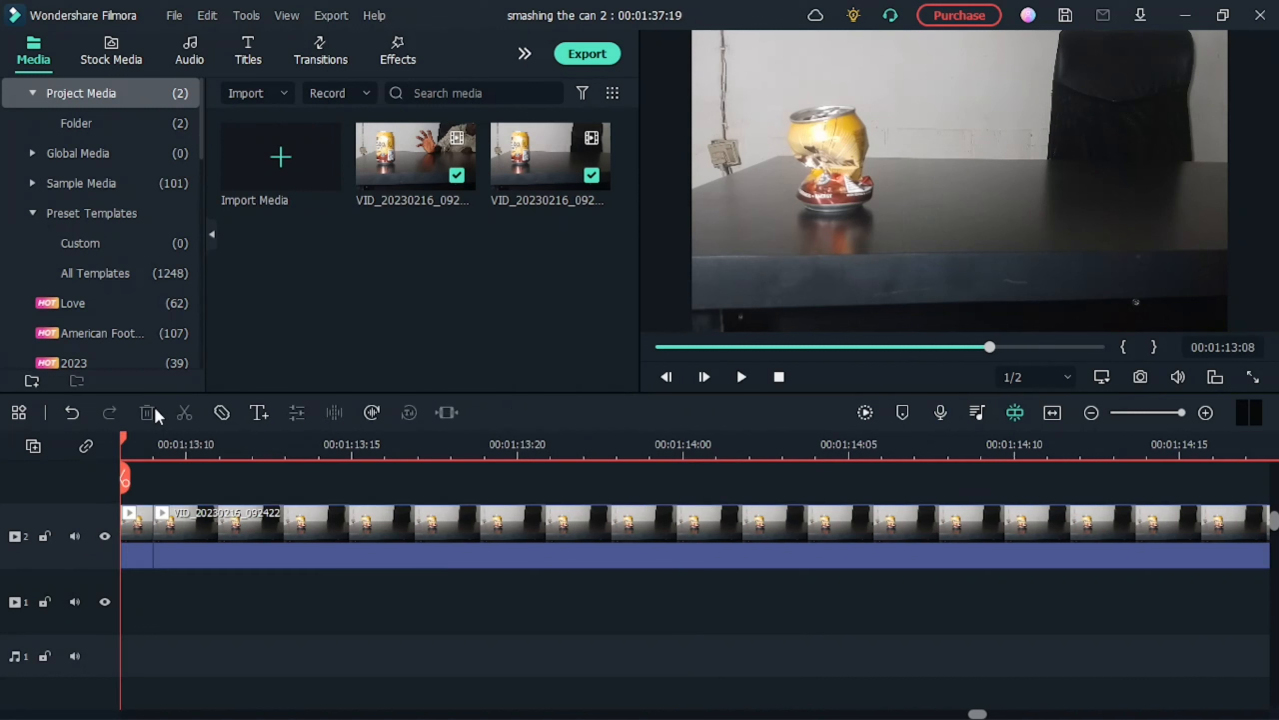
# - Isolate the nearly flattened can frame with splits at 00:01:31:10 and 00:01:31:11, and delete the segment before it
pyautogui.click(1058, 412)
pyautogui.moveTo(952, 474); pyautogui.dragTo(1152, 466)
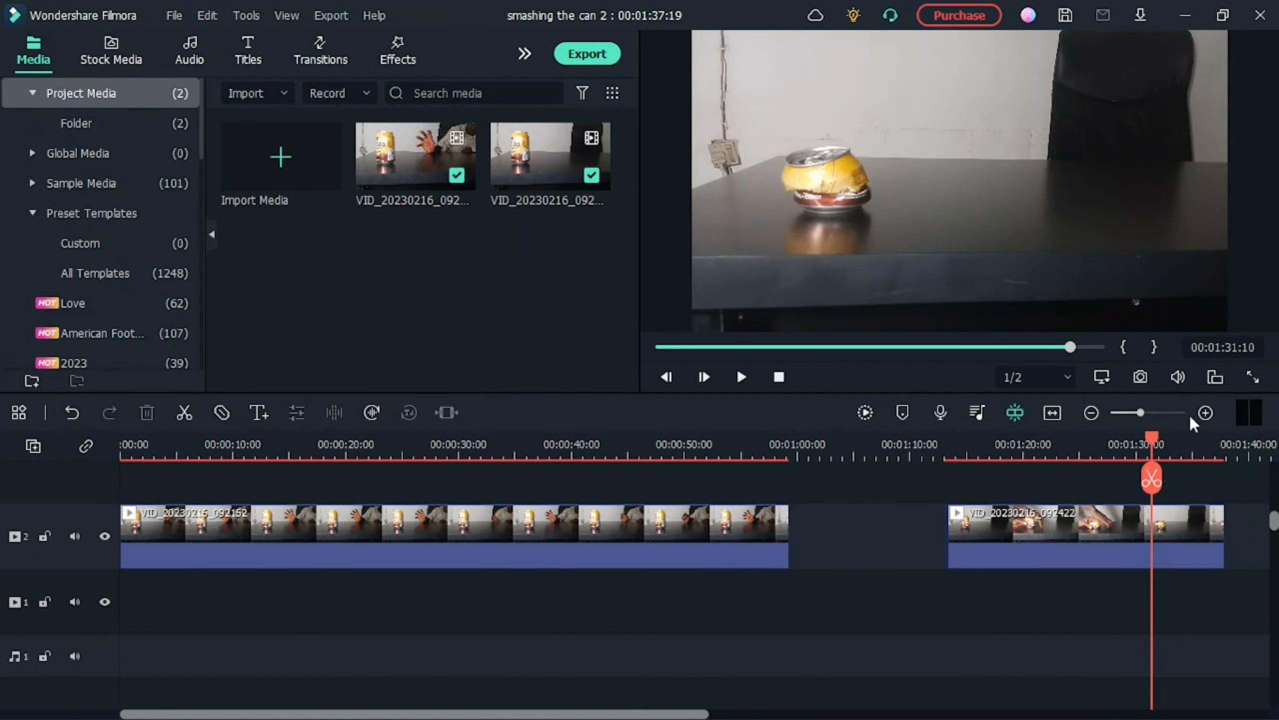
pyautogui.click(1205, 411)
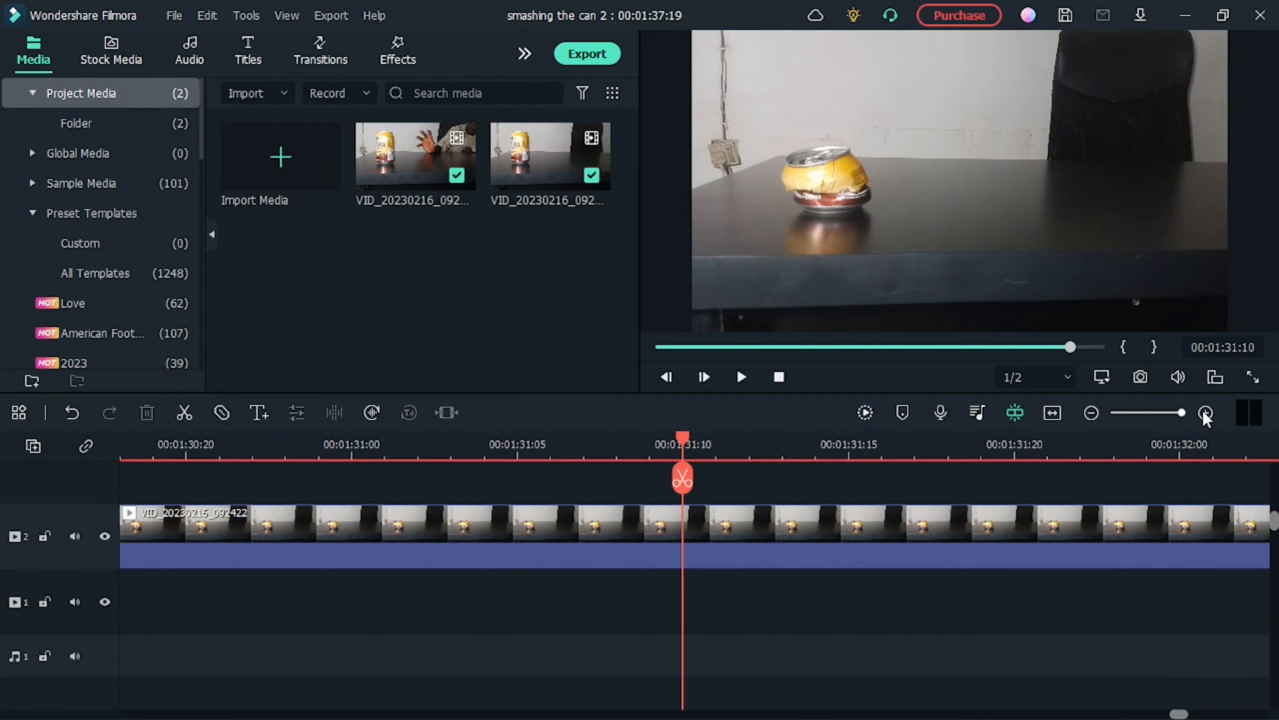
pyautogui.click(683, 481)
pyautogui.moveTo(693, 471)
pyautogui.mouseDown()
pyautogui.moveTo(746, 475)
pyautogui.moveTo(686, 478)
pyautogui.moveTo(717, 476)
pyautogui.mouseUp()
pyautogui.click(717, 477)
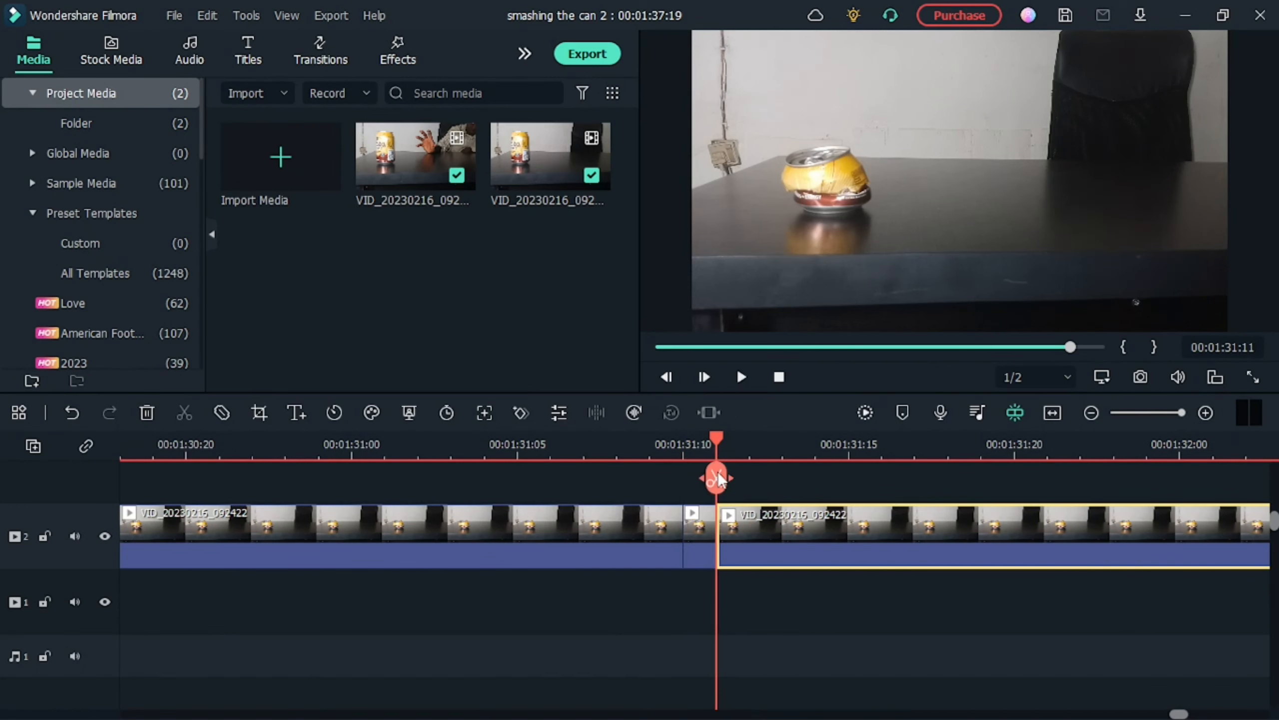
pyautogui.click(584, 527)
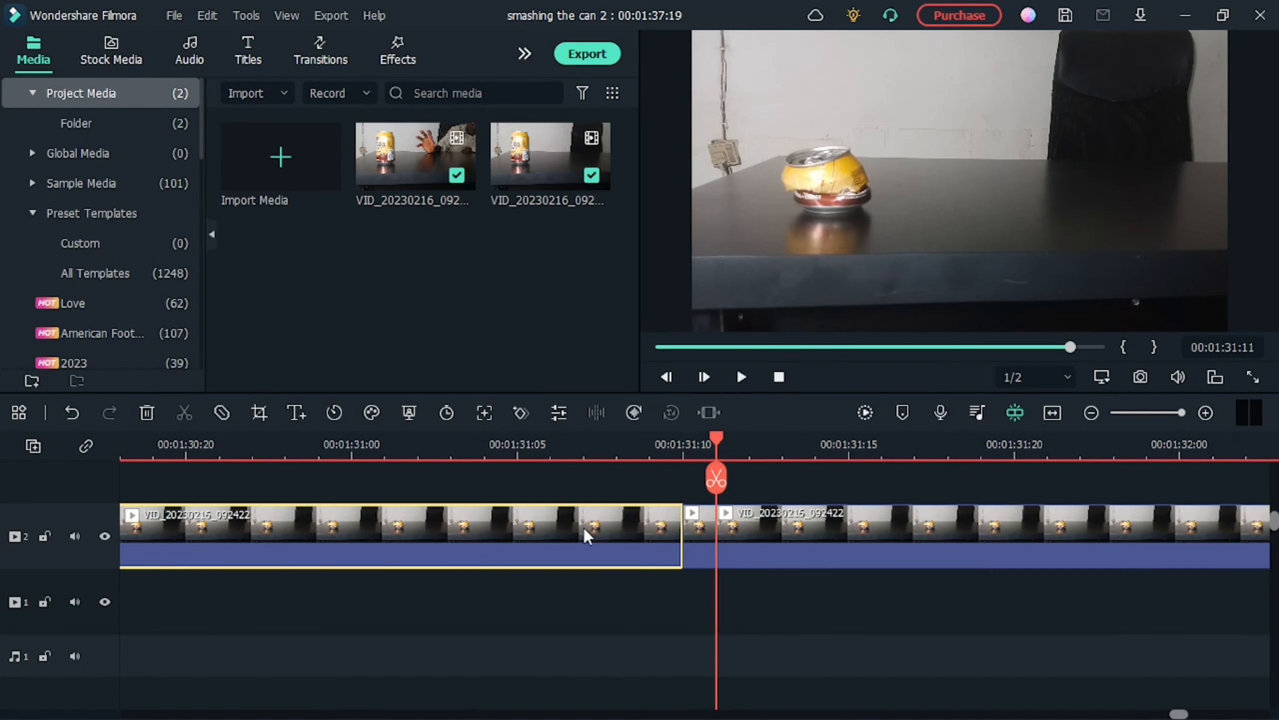
pyautogui.click(147, 413)
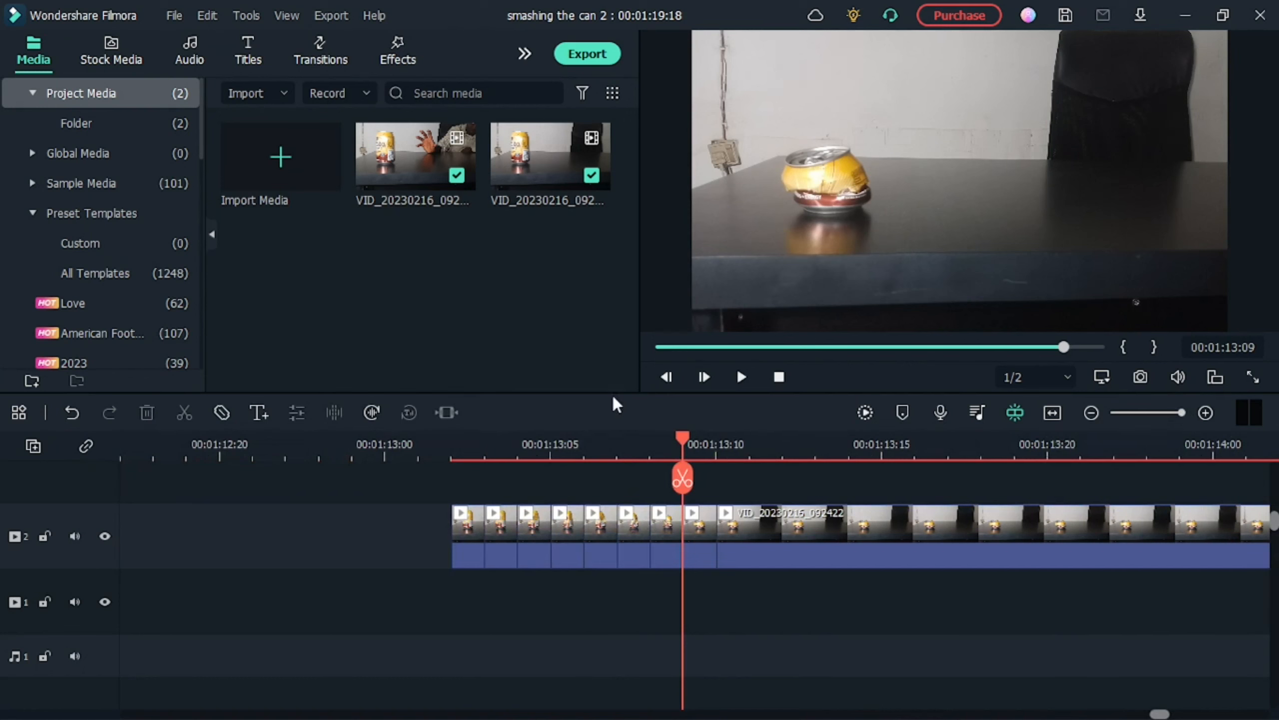
# - Move all the can frames and the remaining second clip onto video track 1, aligning their end with the first clip's end
pyautogui.click(451, 454)
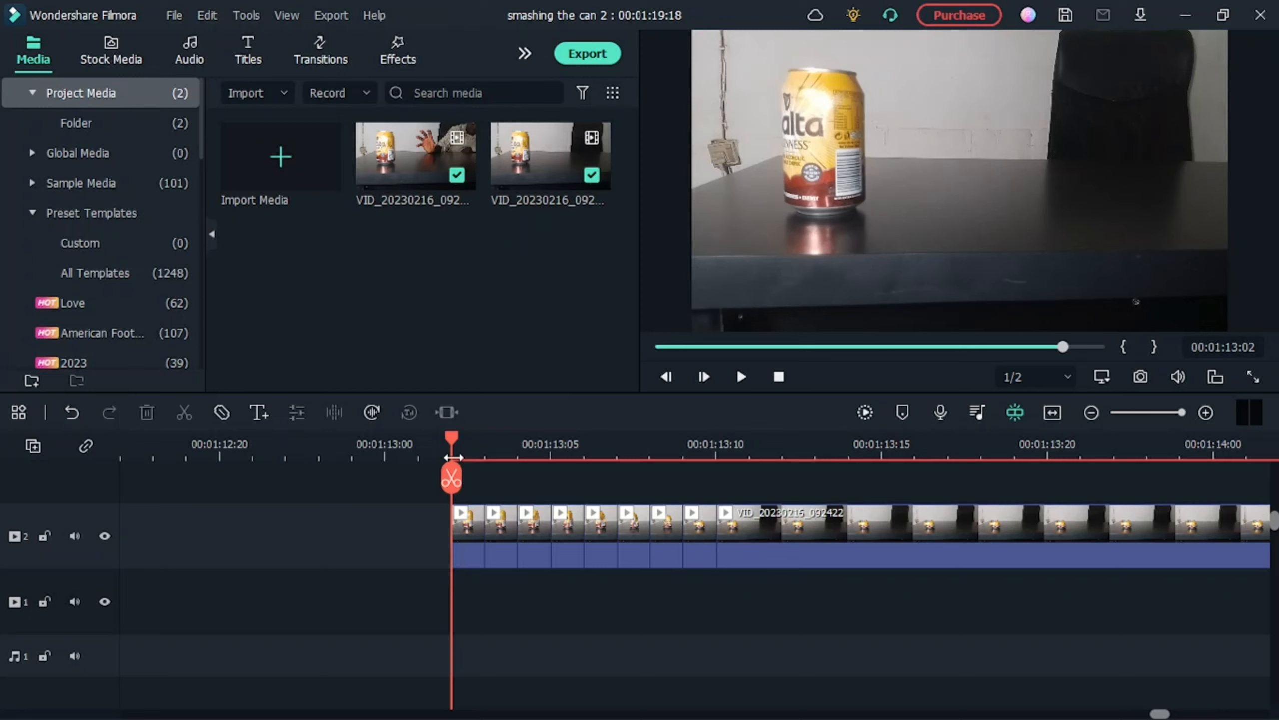
pyautogui.moveTo(451, 478)
pyautogui.mouseDown()
pyautogui.moveTo(714, 492)
pyautogui.moveTo(648, 465)
pyautogui.moveTo(458, 479)
pyautogui.mouseUp()
pyautogui.click(454, 539)
pyautogui.moveTo(887, 532); pyautogui.dragTo(246, 603)
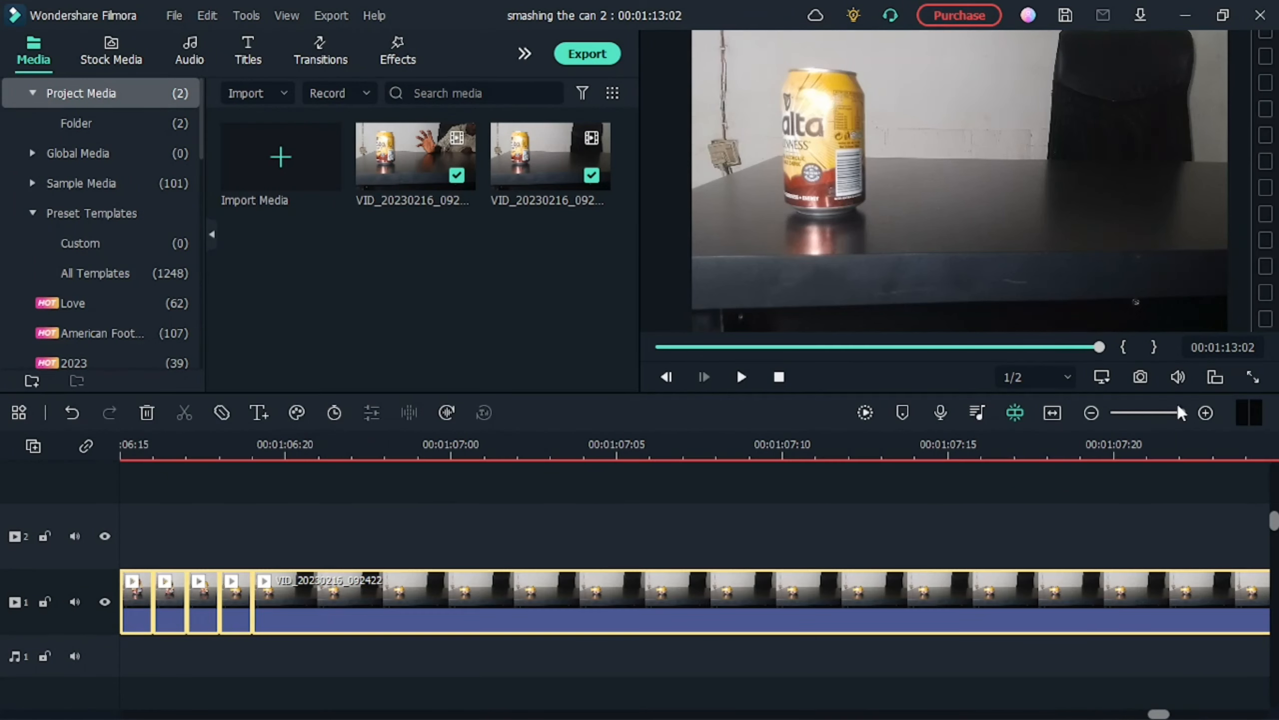
pyautogui.click(1056, 412)
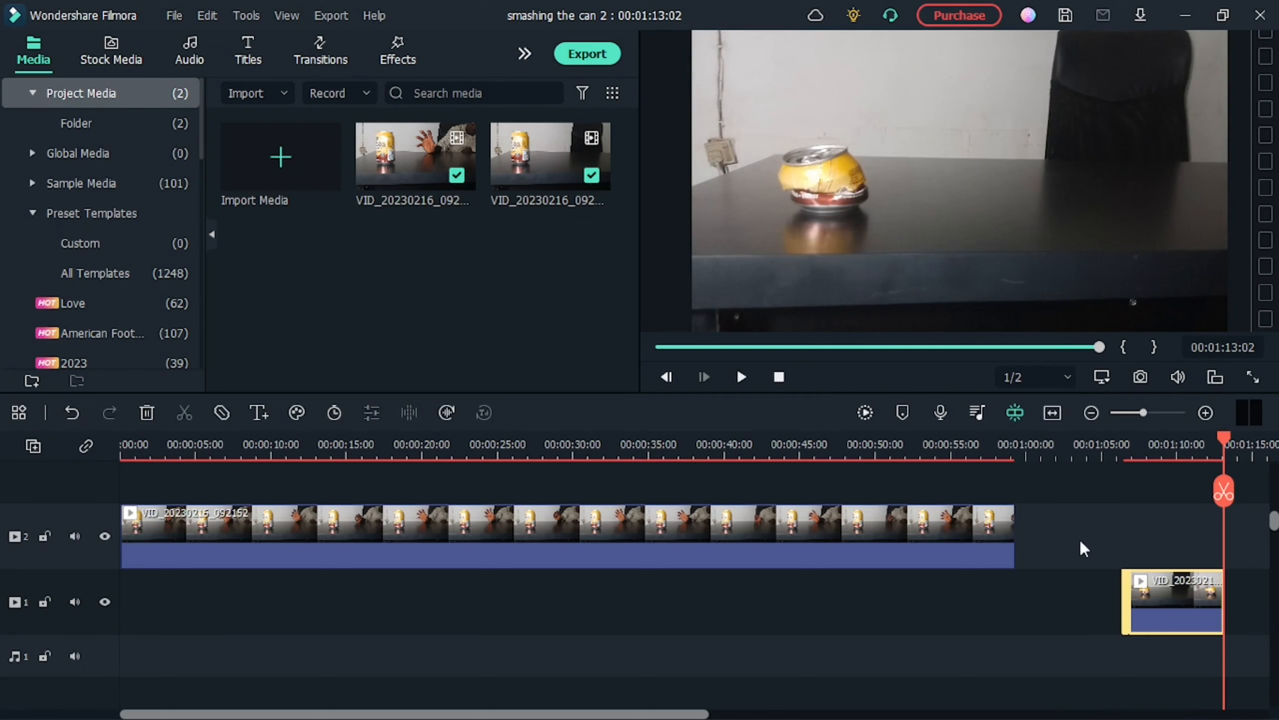
pyautogui.moveTo(1199, 593); pyautogui.dragTo(973, 610)
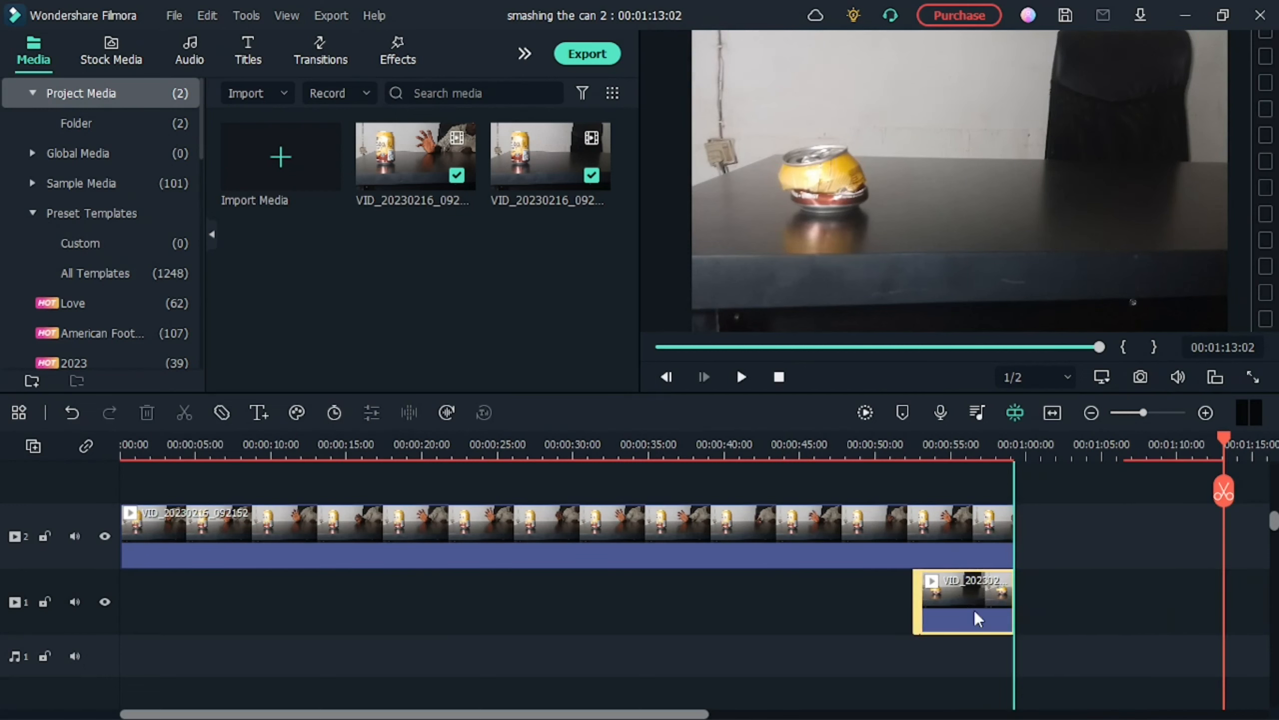
# - Split the first clip at 00:00:40:03, delete the footage before it, and trim the clip to end at 00:00:09:05
pyautogui.click(241, 452)
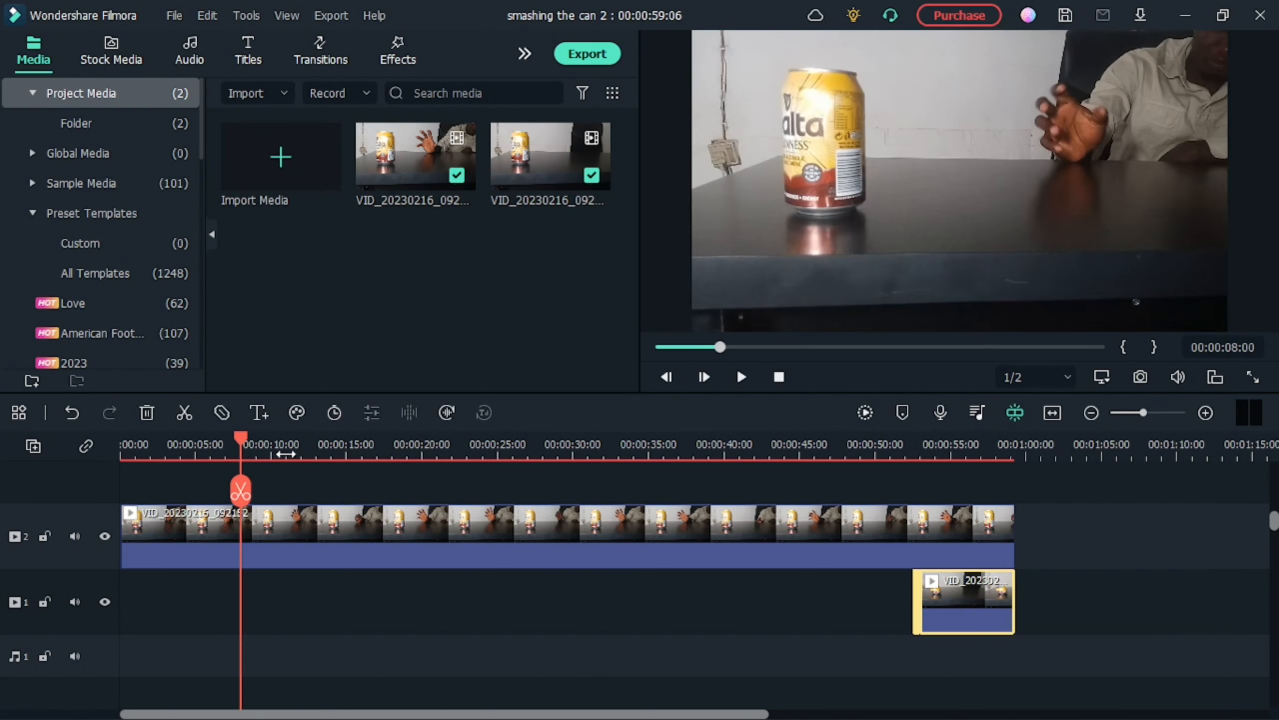
pyautogui.press('space')
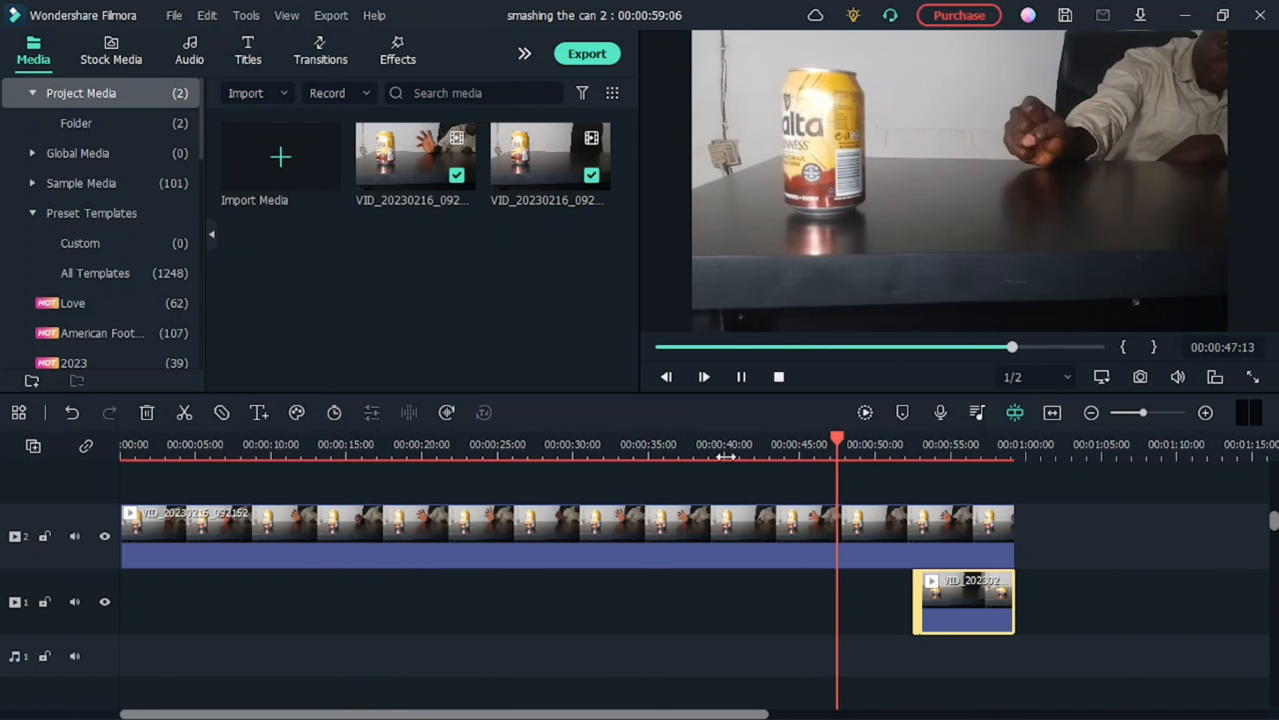
pyautogui.press('space')
pyautogui.click(725, 456)
pyautogui.click(724, 493)
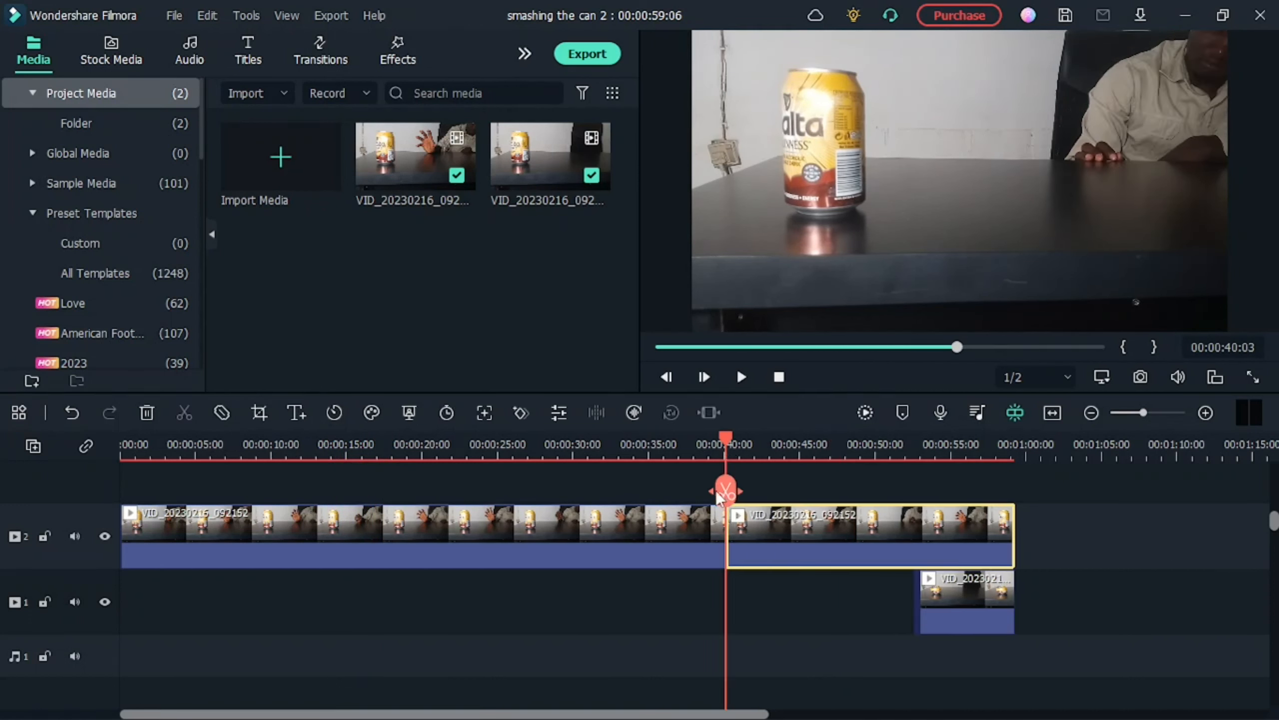
pyautogui.click(604, 544)
pyautogui.click(147, 412)
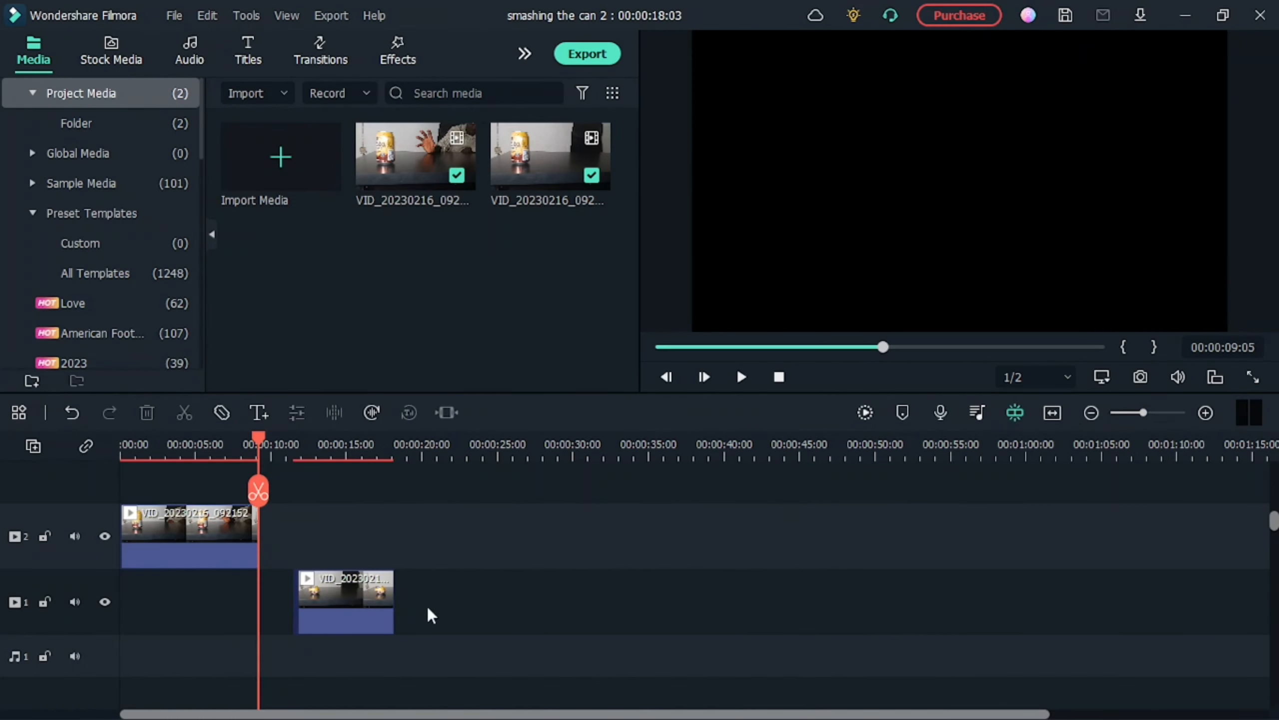
# - Move the whole group of crushed-can clips on track 1 to start where the hand clip ends, at 00:00:09:05
pyautogui.click(352, 606)
pyautogui.click(290, 601)
pyautogui.click(336, 599)
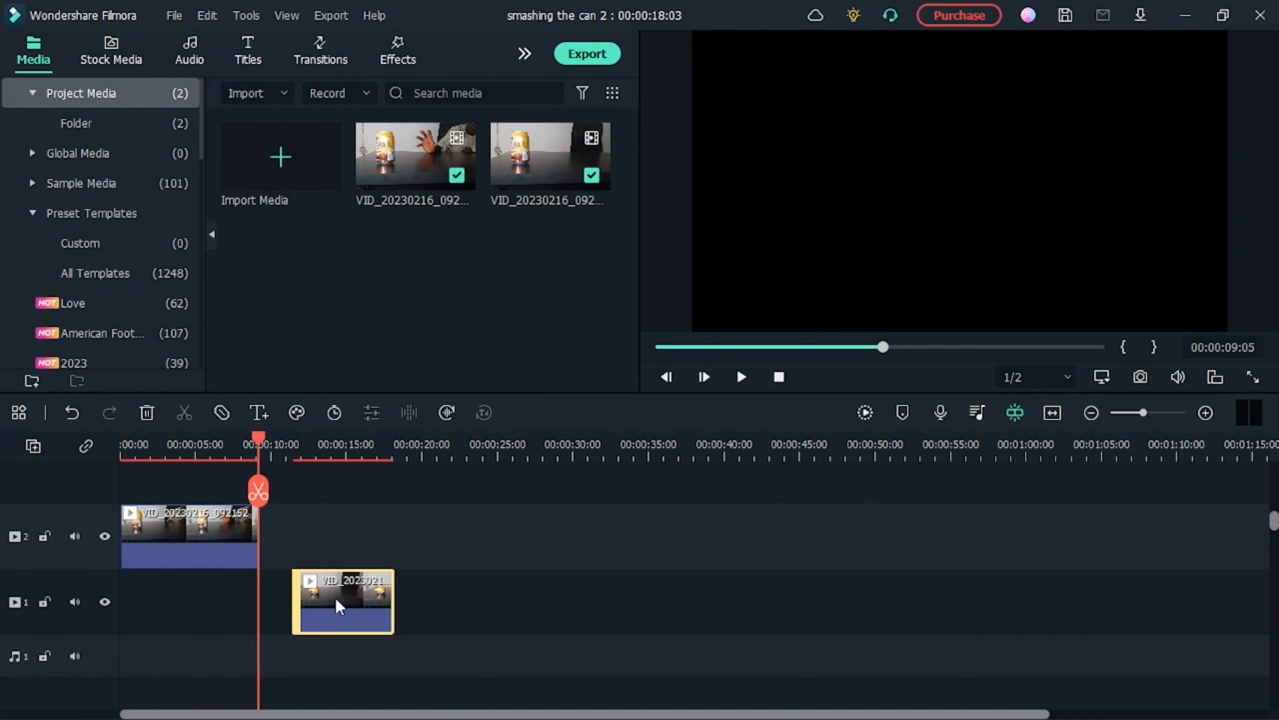
pyautogui.moveTo(370, 602); pyautogui.dragTo(328, 602)
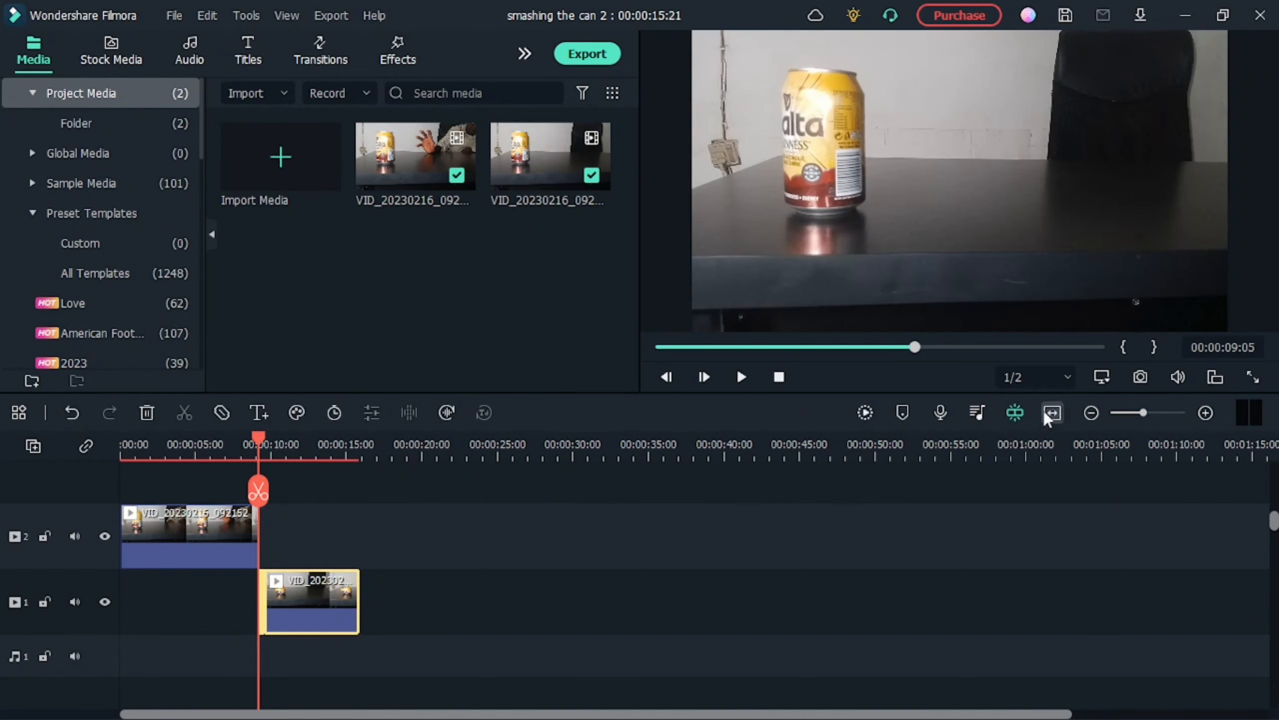
pyautogui.moveTo(1173, 414); pyautogui.dragTo(1186, 415)
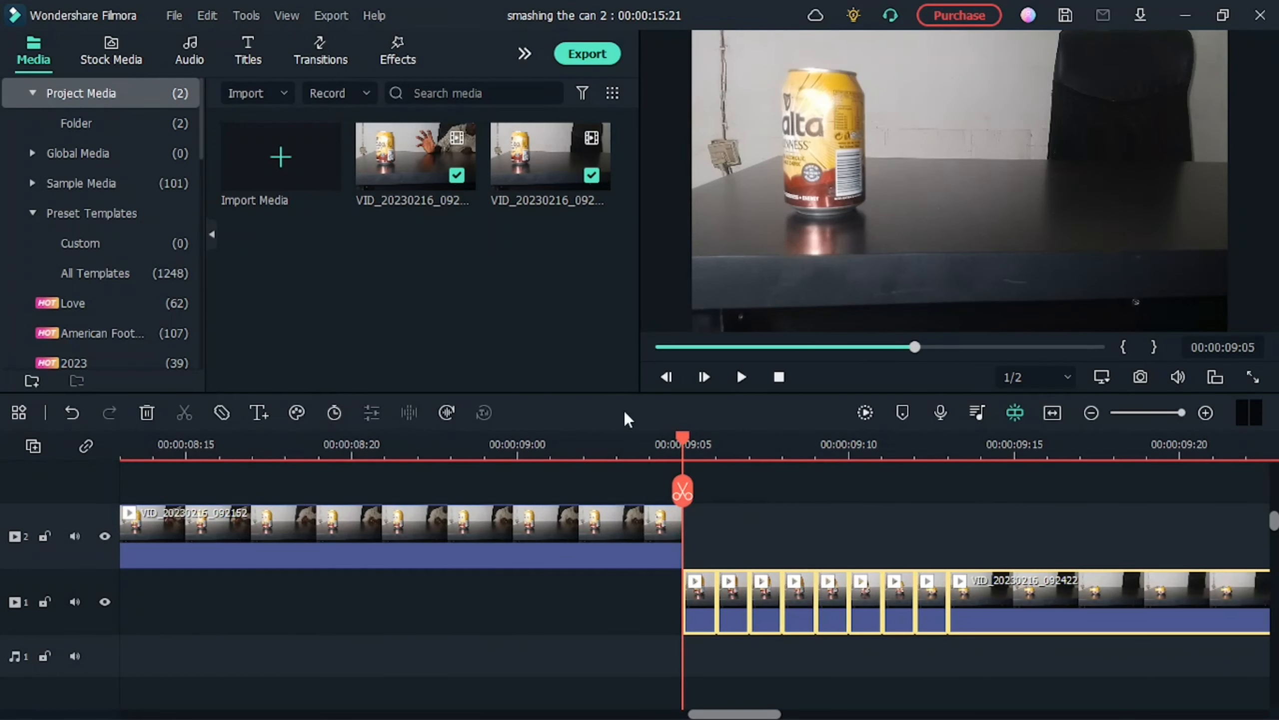
# - Play the hand clip from the start and add a marker at 00:00:06:23, where the hand is closing
pyautogui.click(667, 348)
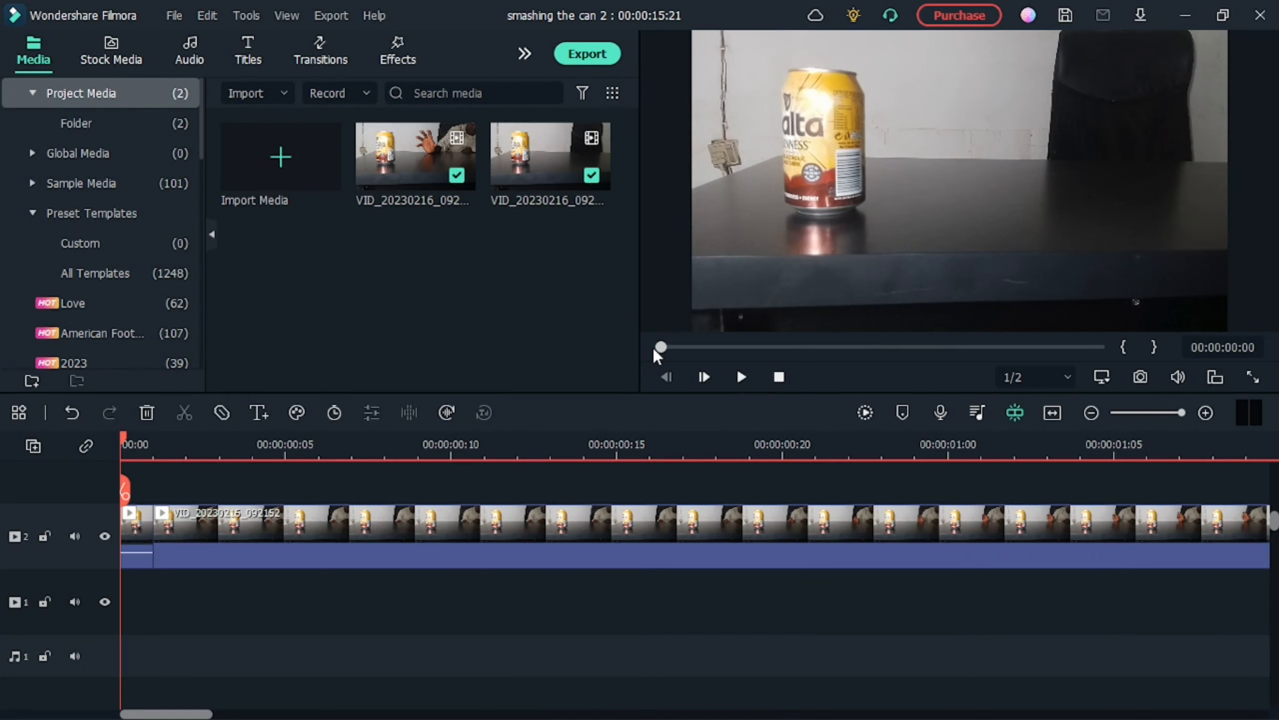
pyautogui.press('space')
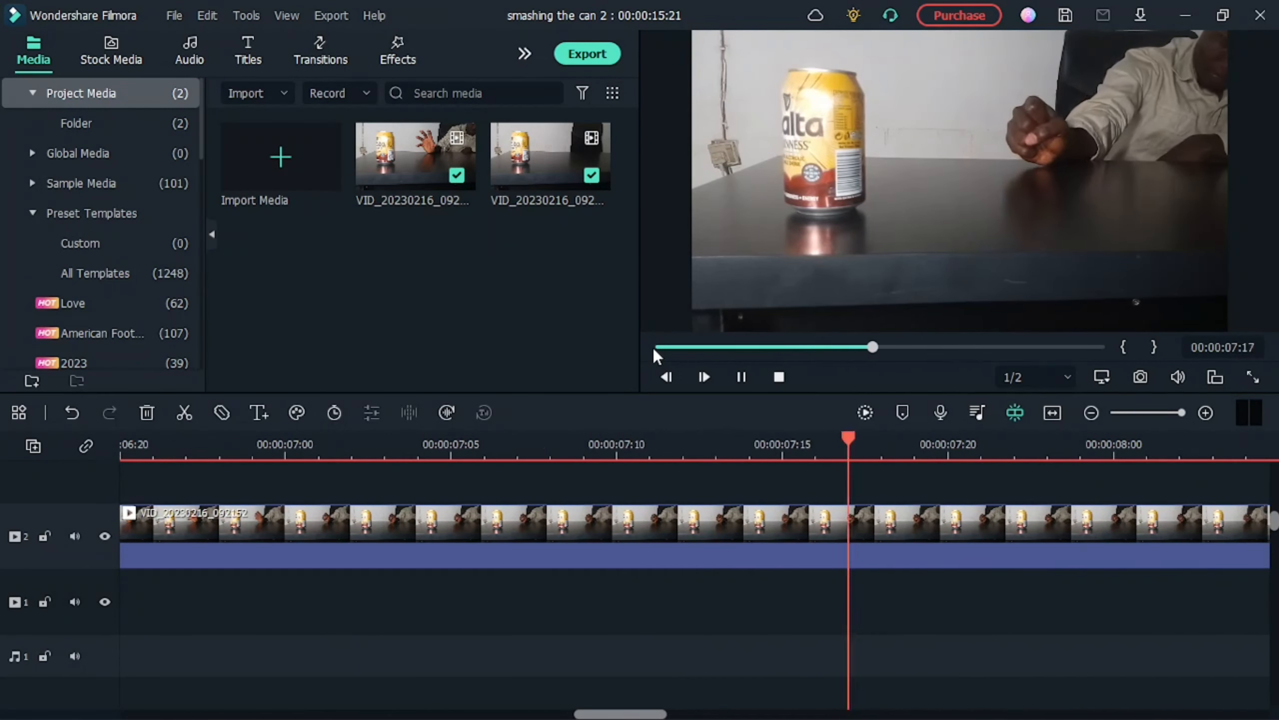
pyautogui.press('space')
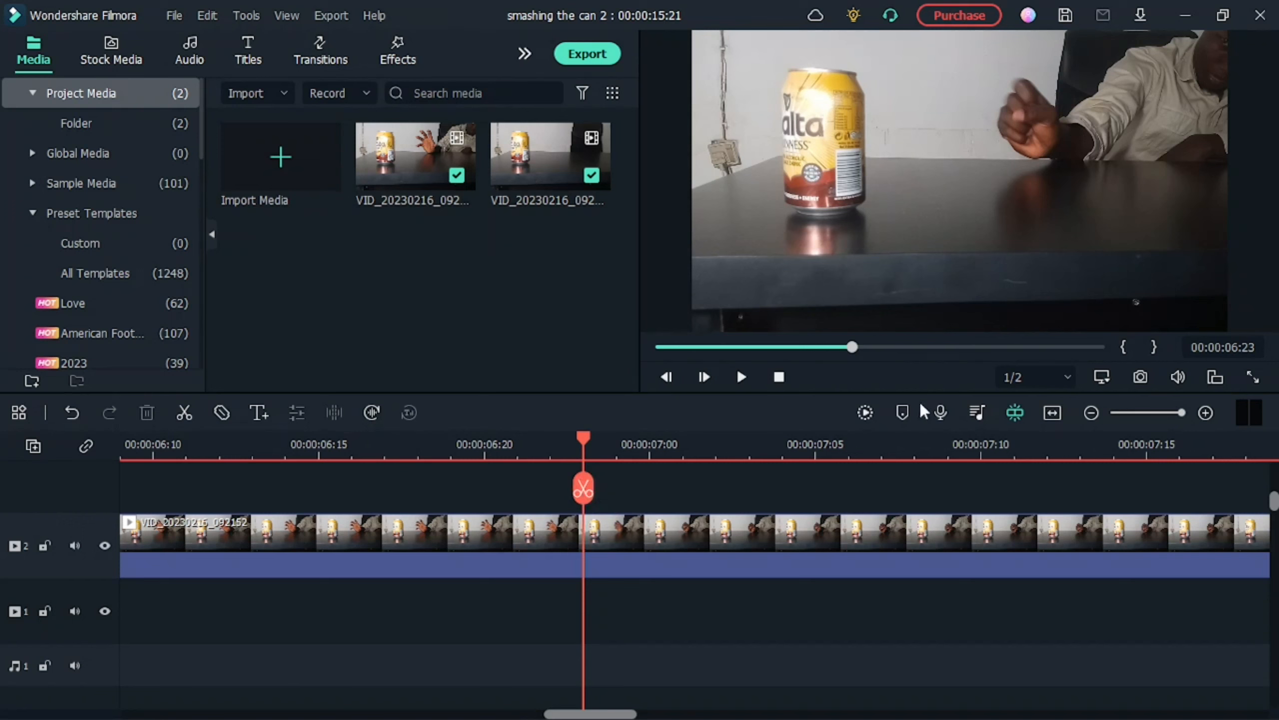
pyautogui.click(905, 413)
# - Move the crushed-can clips on track 1 to start at the 00:00:06:23 marker, and return the playhead to 00:00:05:24
pyautogui.click(1163, 412)
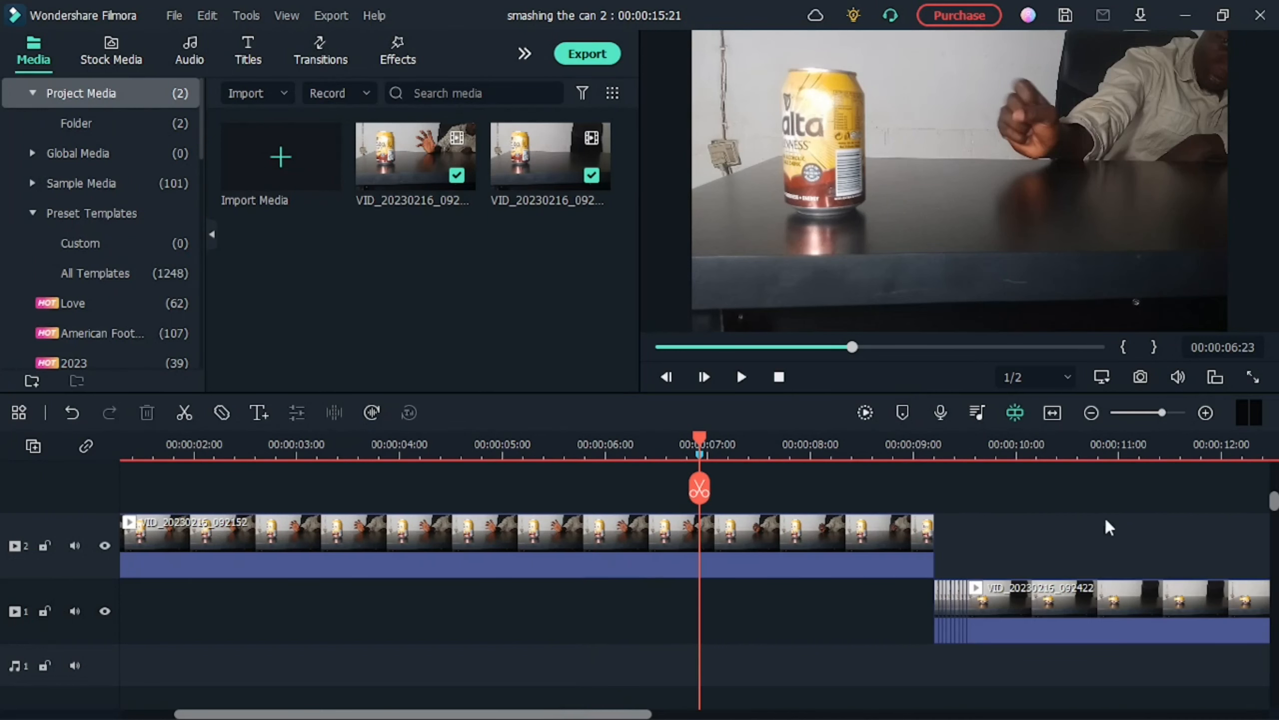
pyautogui.moveTo(920, 610); pyautogui.dragTo(843, 626)
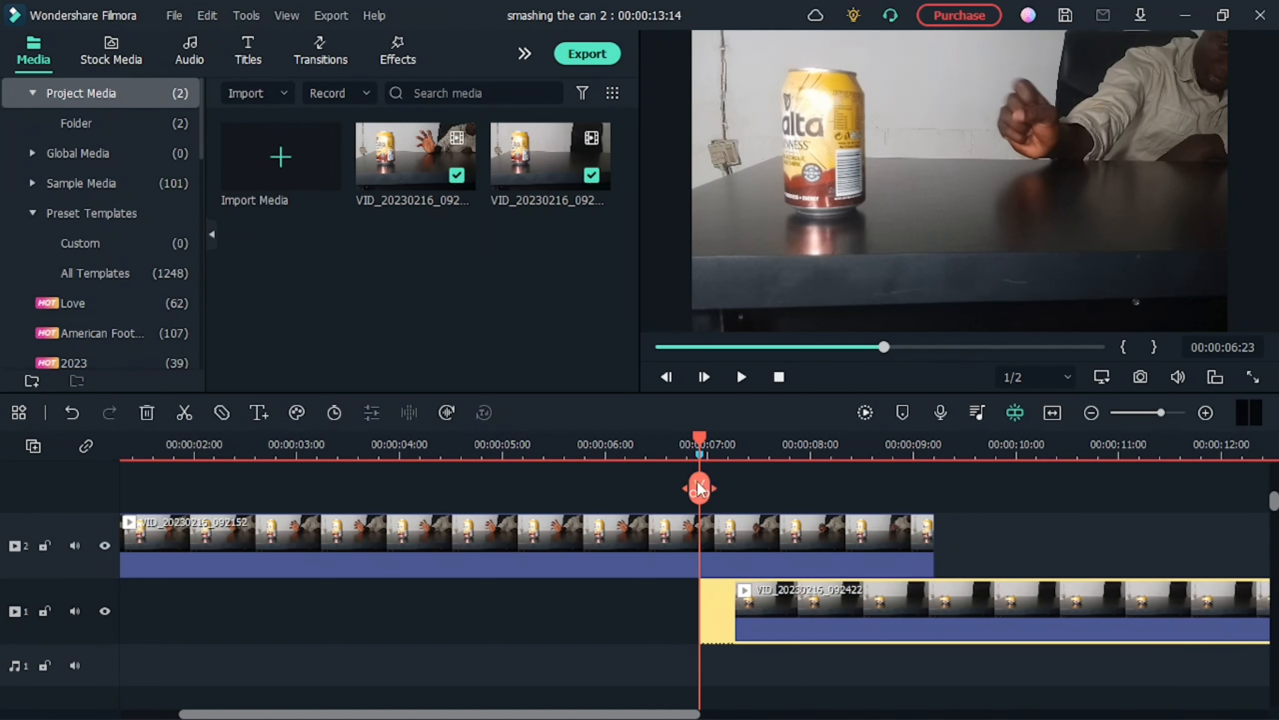
pyautogui.moveTo(699, 488); pyautogui.dragTo(604, 470)
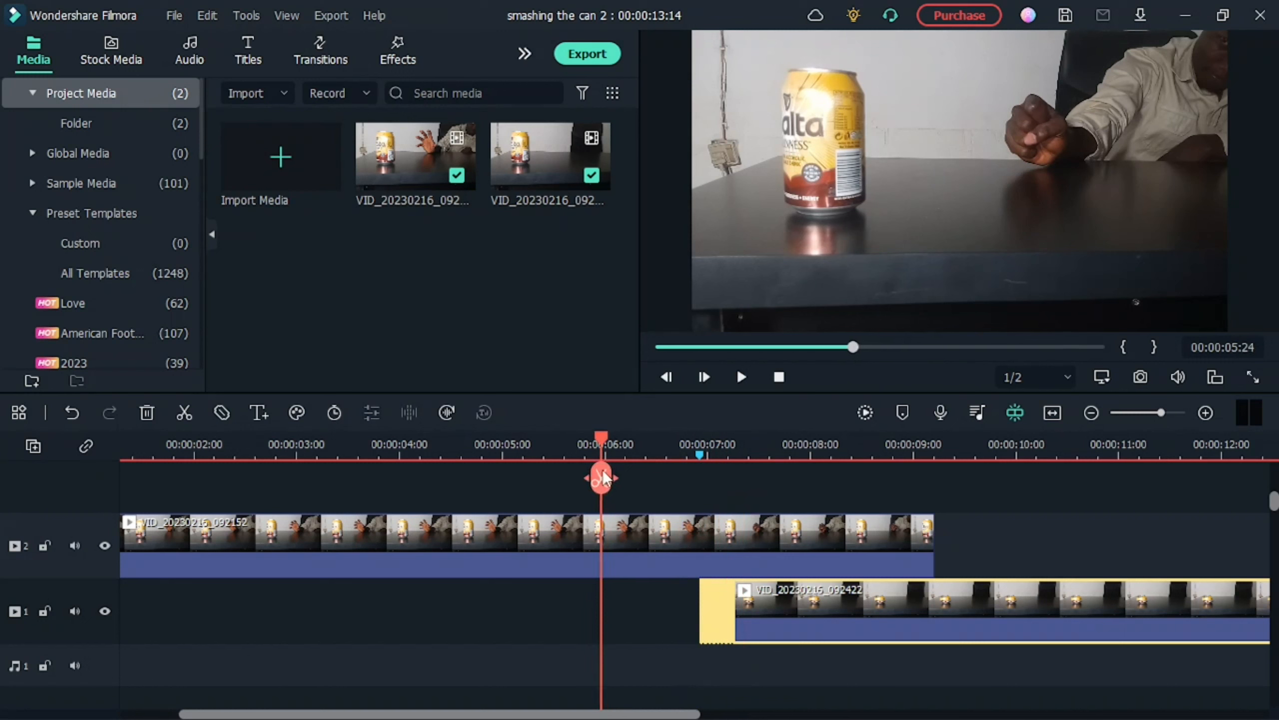
# - Play the sequence across the 00:00:06:23 marker to review the hand and can timing, and return the playhead to the marker
pyautogui.press('space')
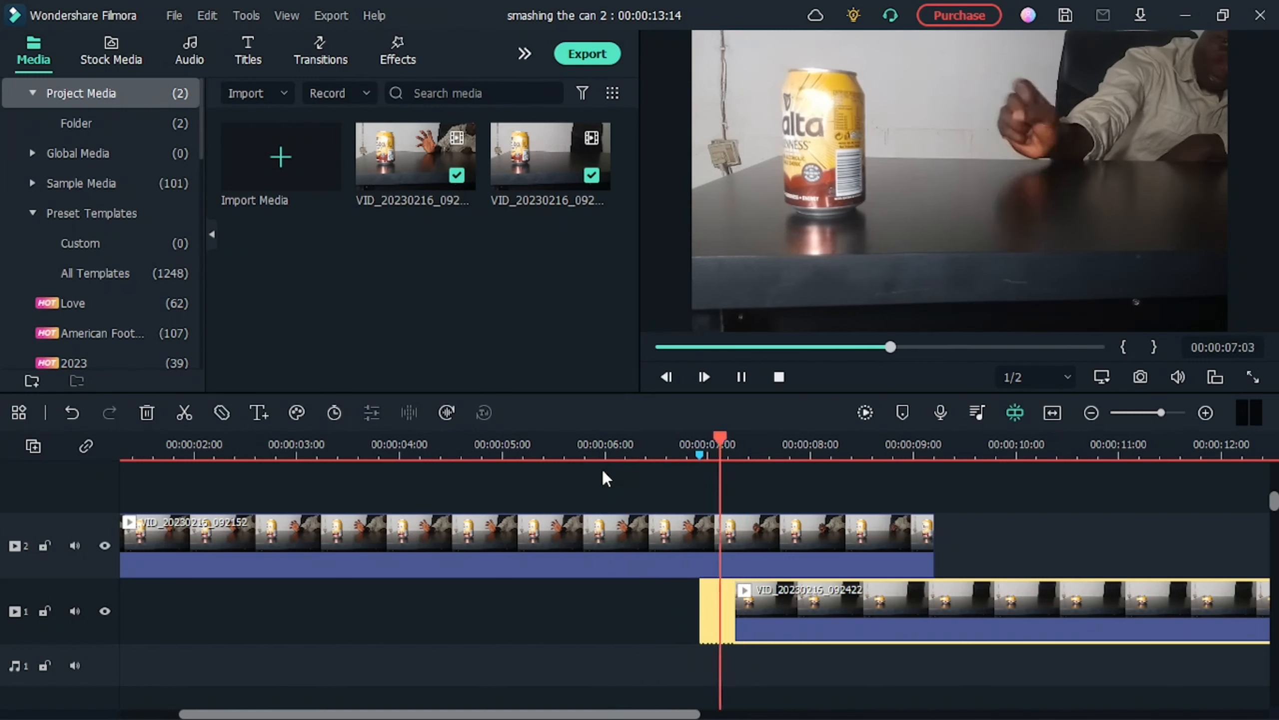
pyautogui.press('space')
pyautogui.click(609, 535)
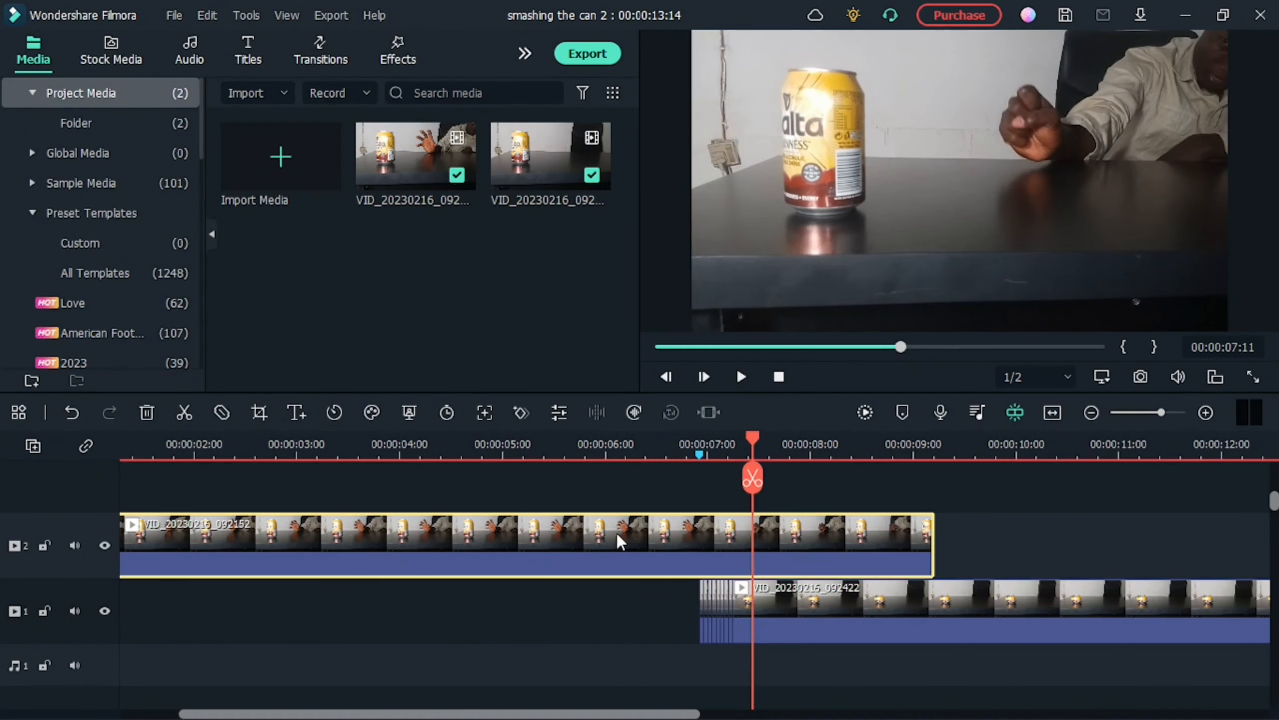
pyautogui.click(699, 454)
pyautogui.press('space')
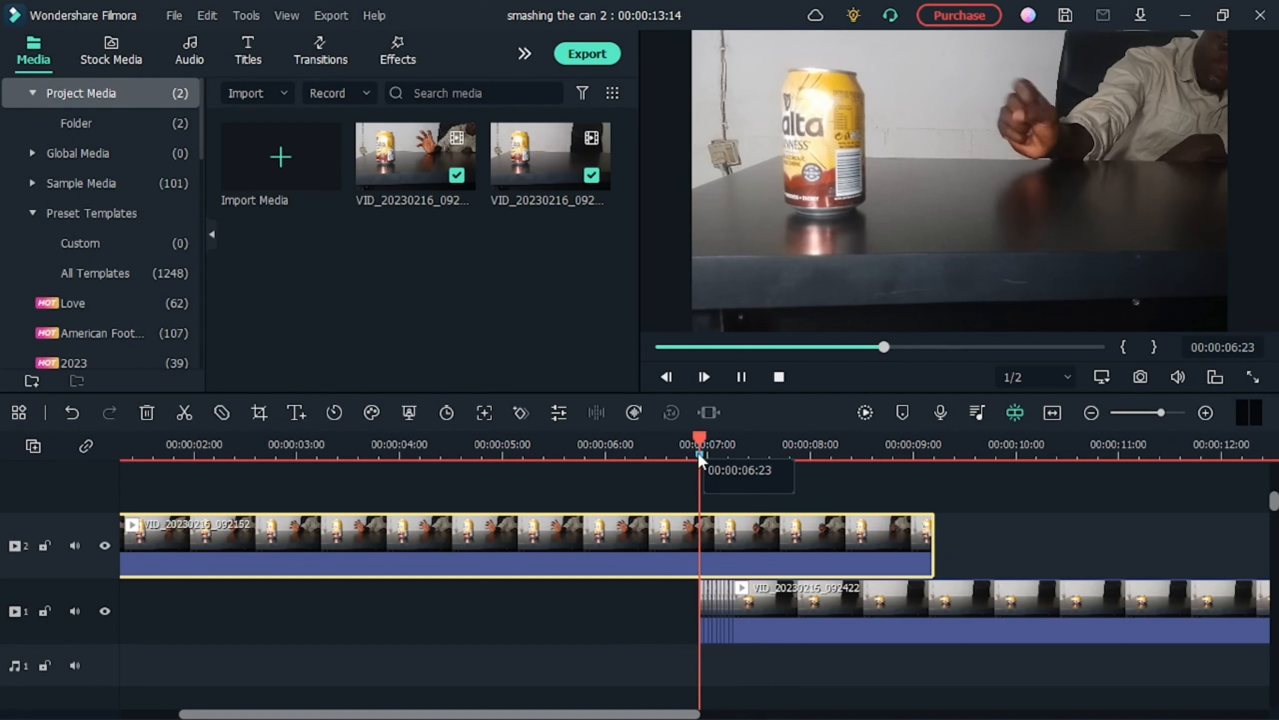
pyautogui.press('space')
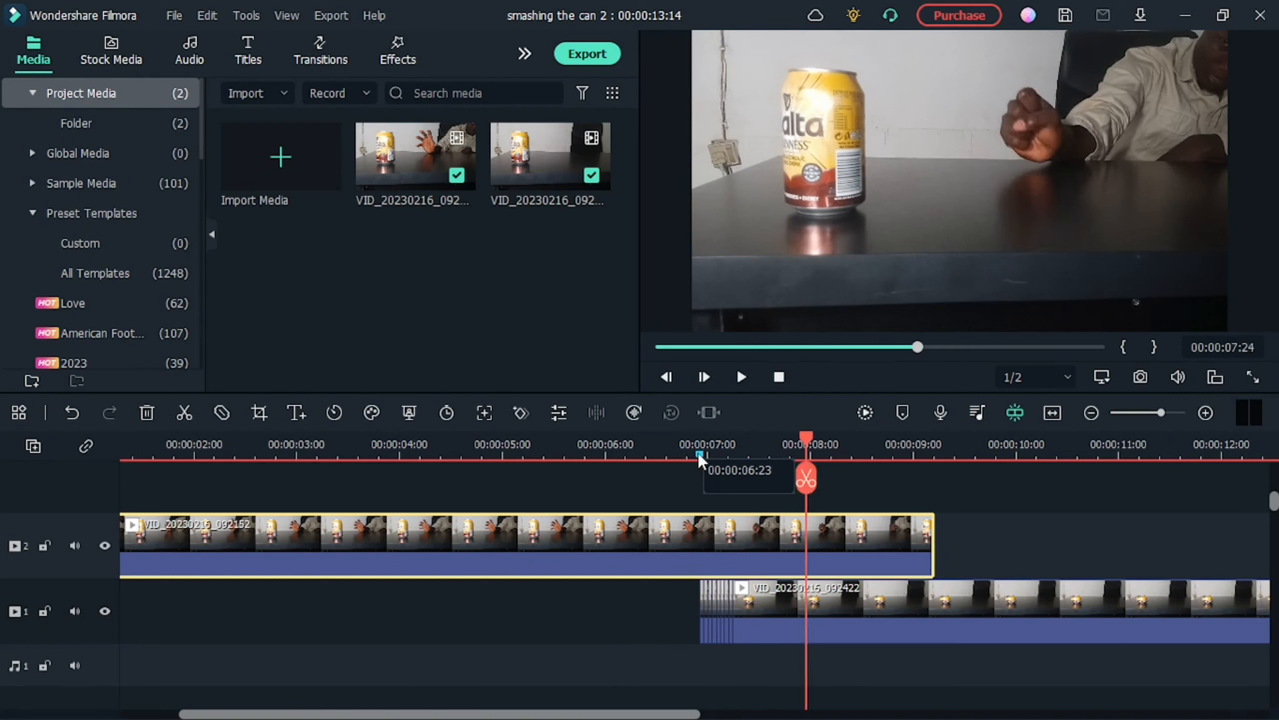
pyautogui.click(697, 453)
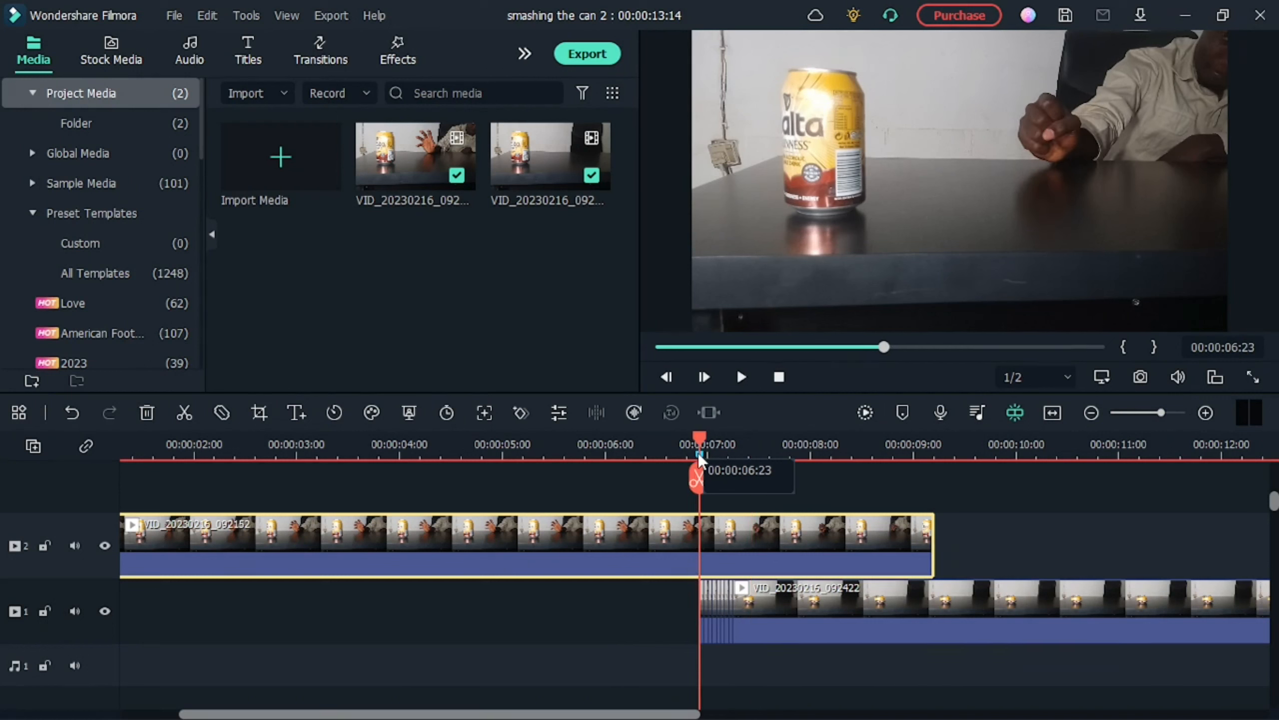
# - Crop the hand clip with a custom ratio to 1253 x 1080, excluding its can, and align the cropped picture with the frame's right edge
pyautogui.rightClick(647, 530)
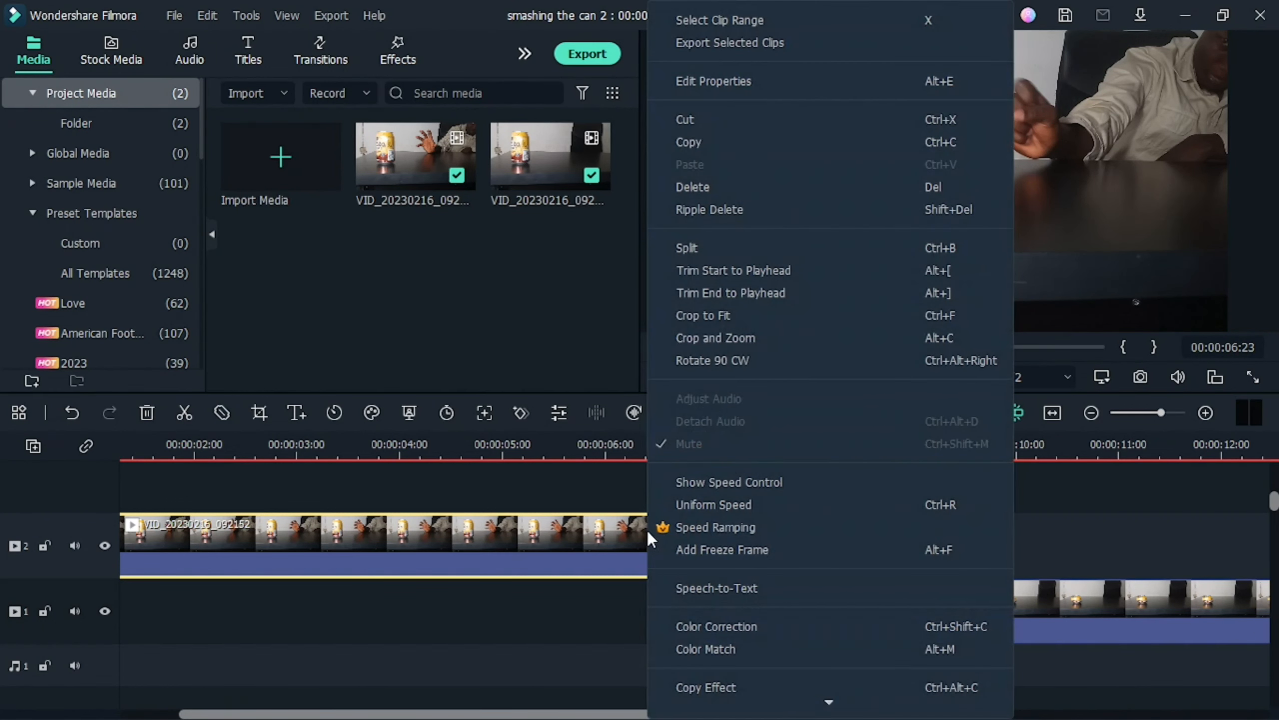
pyautogui.click(717, 338)
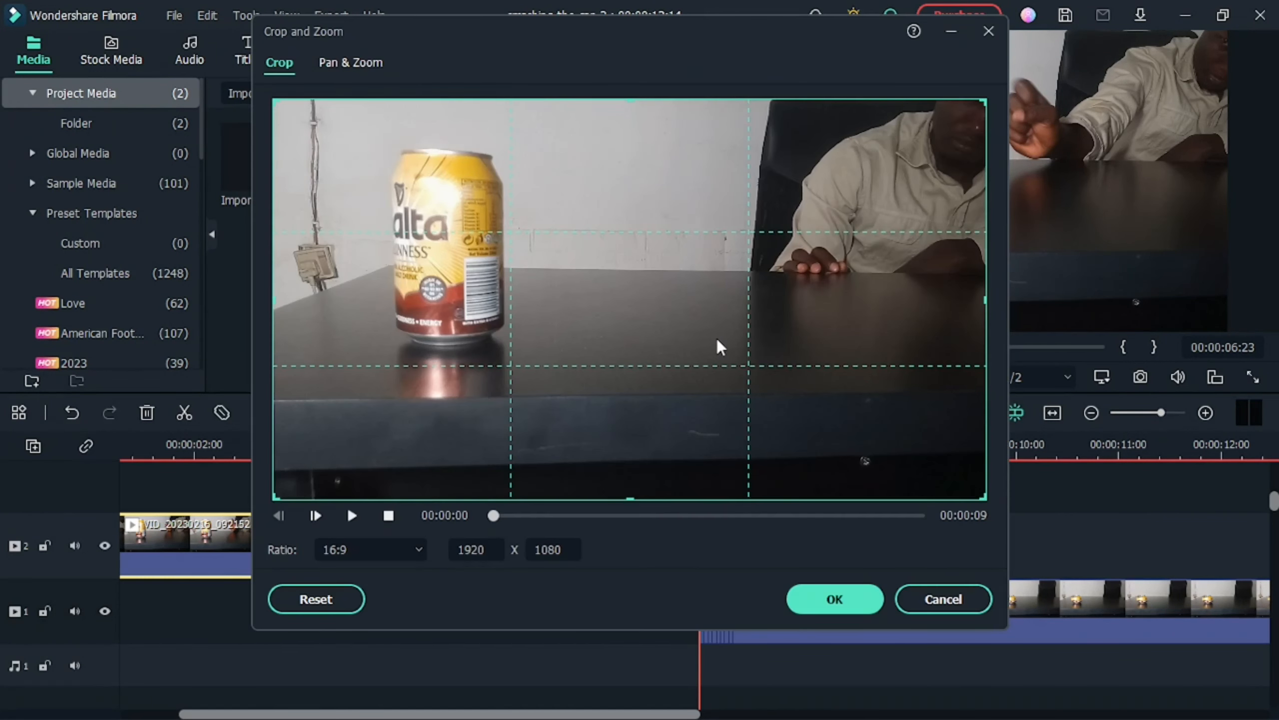
pyautogui.click(406, 543)
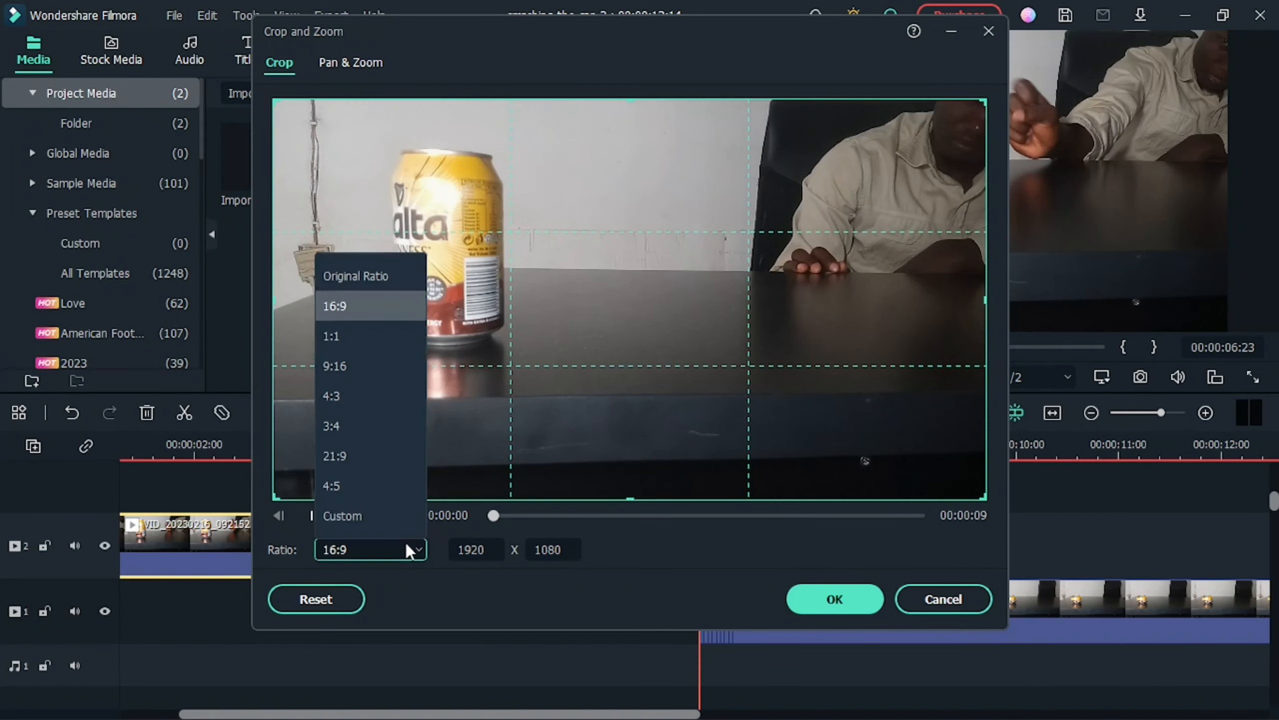
pyautogui.click(377, 519)
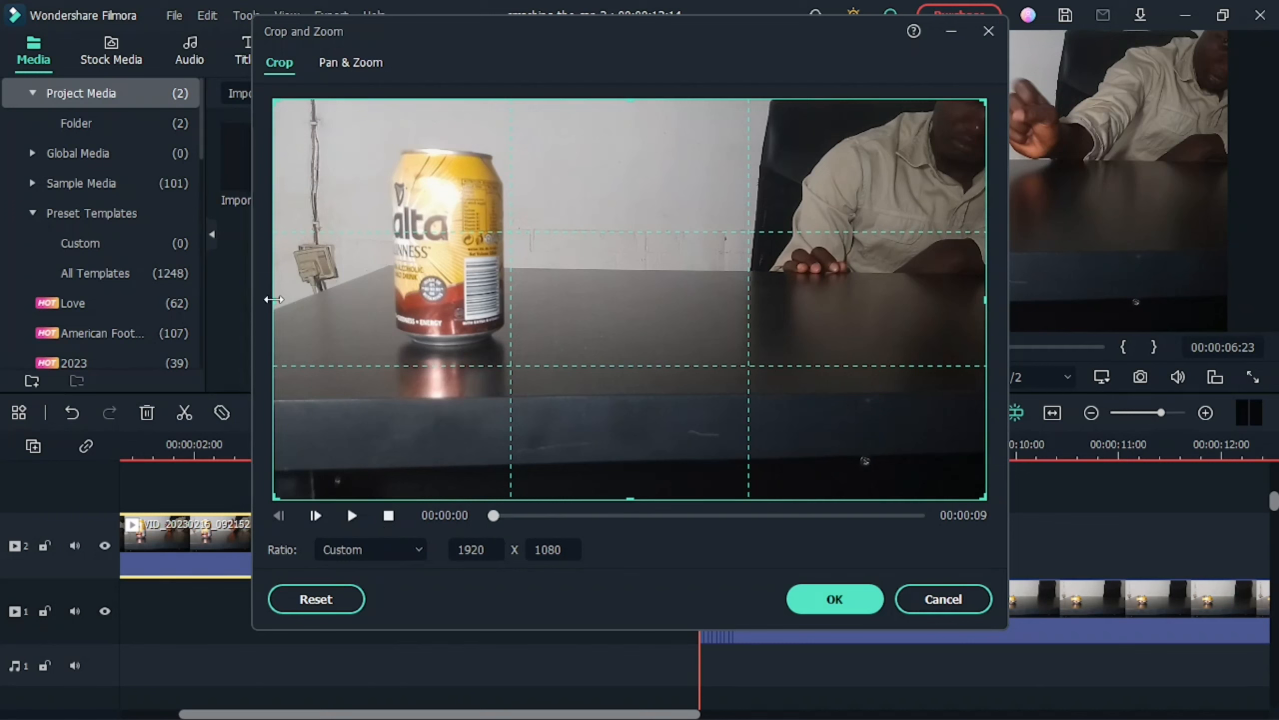
pyautogui.moveTo(273, 299); pyautogui.dragTo(516, 294)
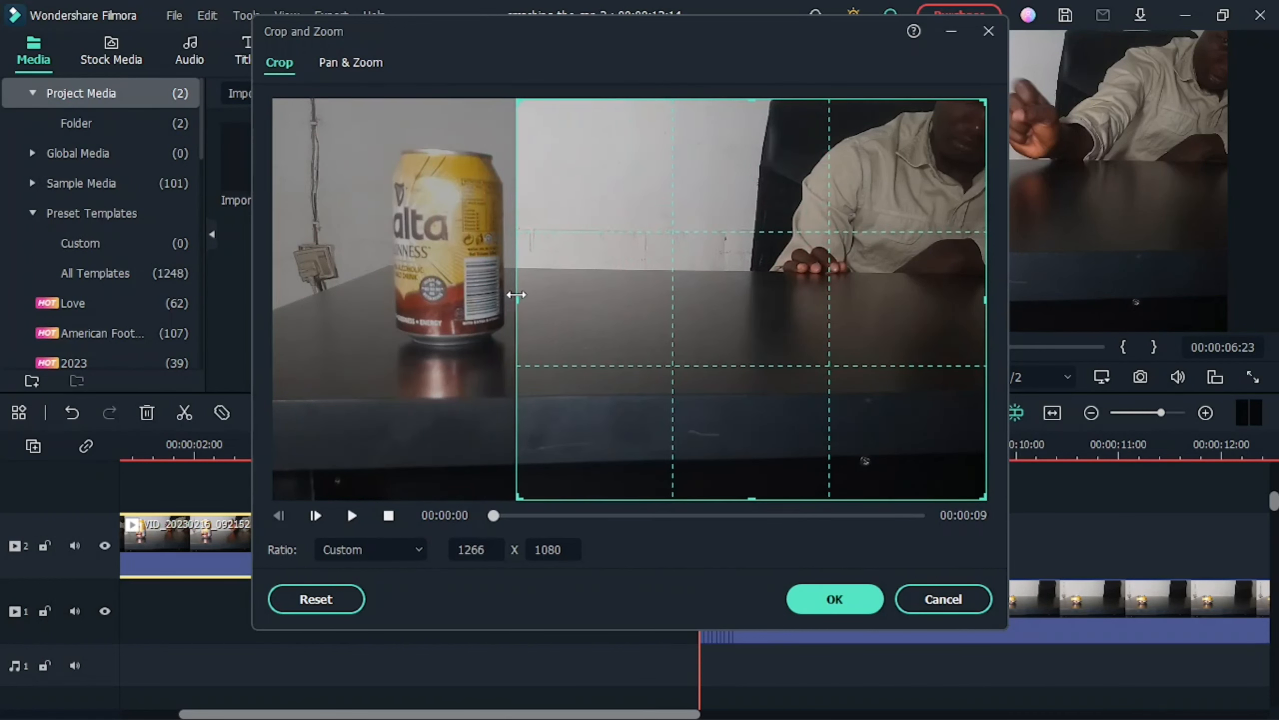
pyautogui.moveTo(516, 294); pyautogui.dragTo(521, 295)
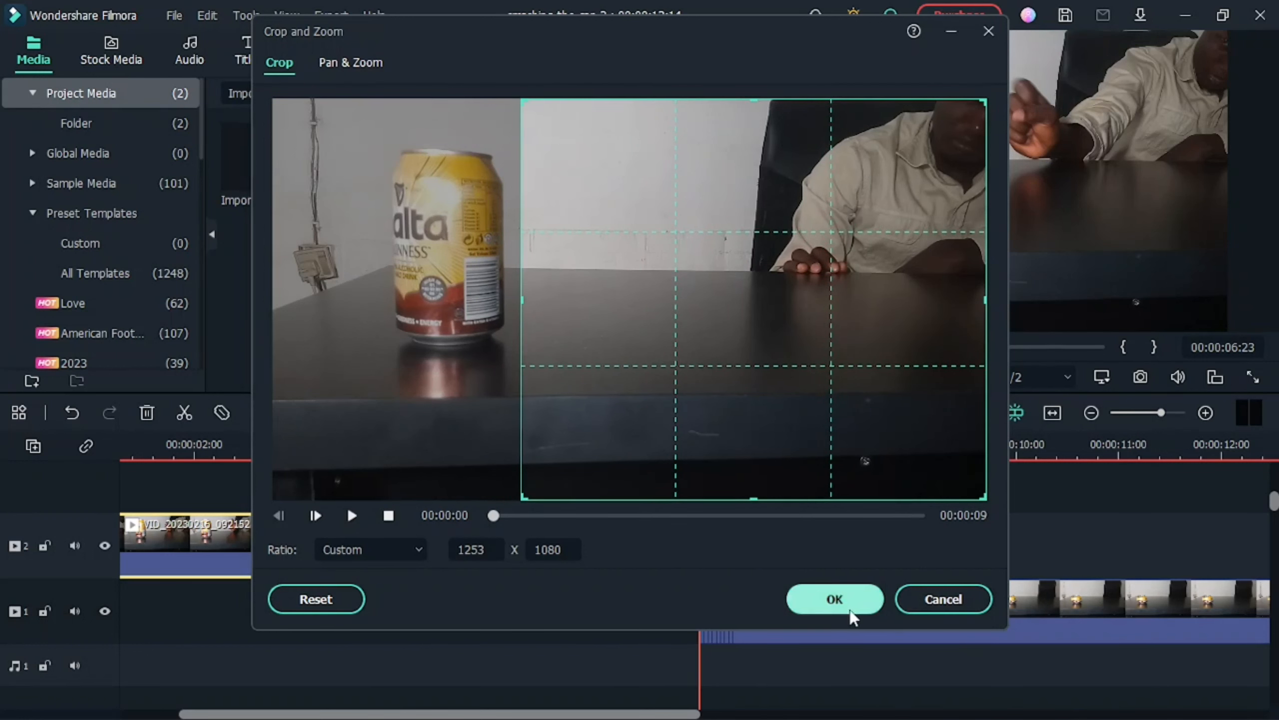
pyautogui.click(834, 599)
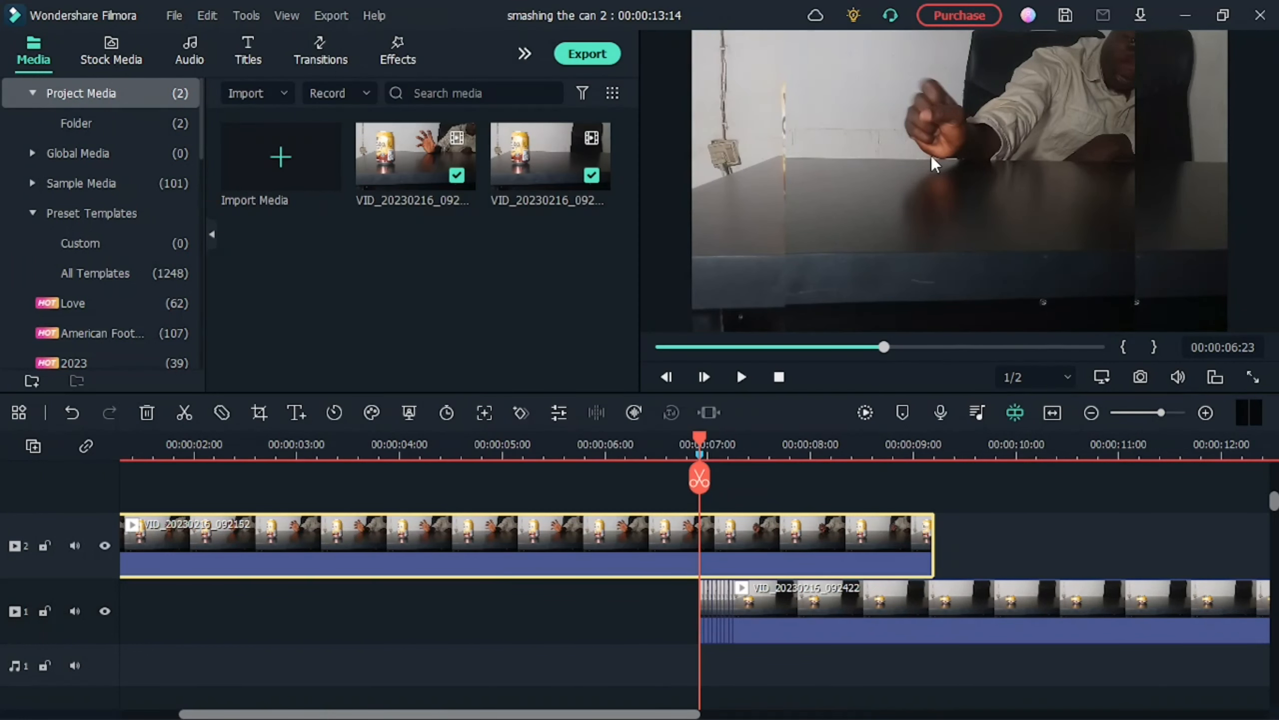
pyautogui.moveTo(933, 164); pyautogui.dragTo(1025, 160)
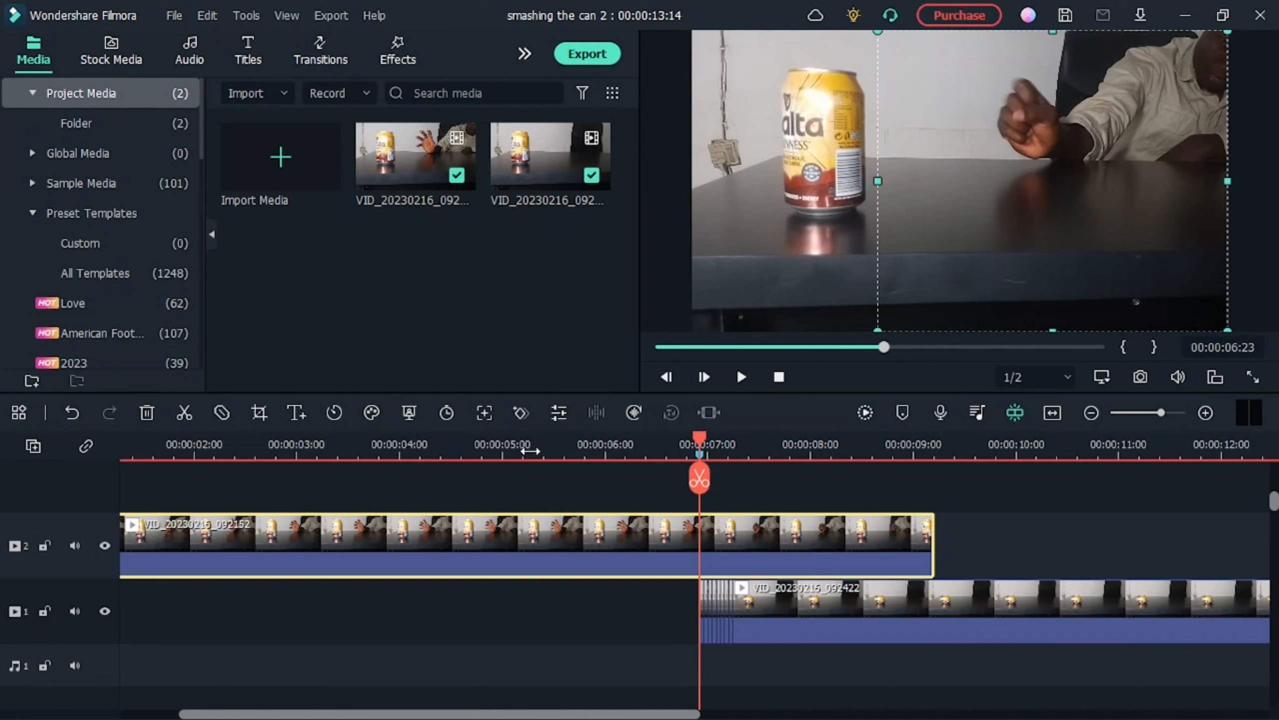
# - Scrub and play the sequence before the 00:00:06:23 marker to inspect the area uncovered by the crop
pyautogui.click(608, 451)
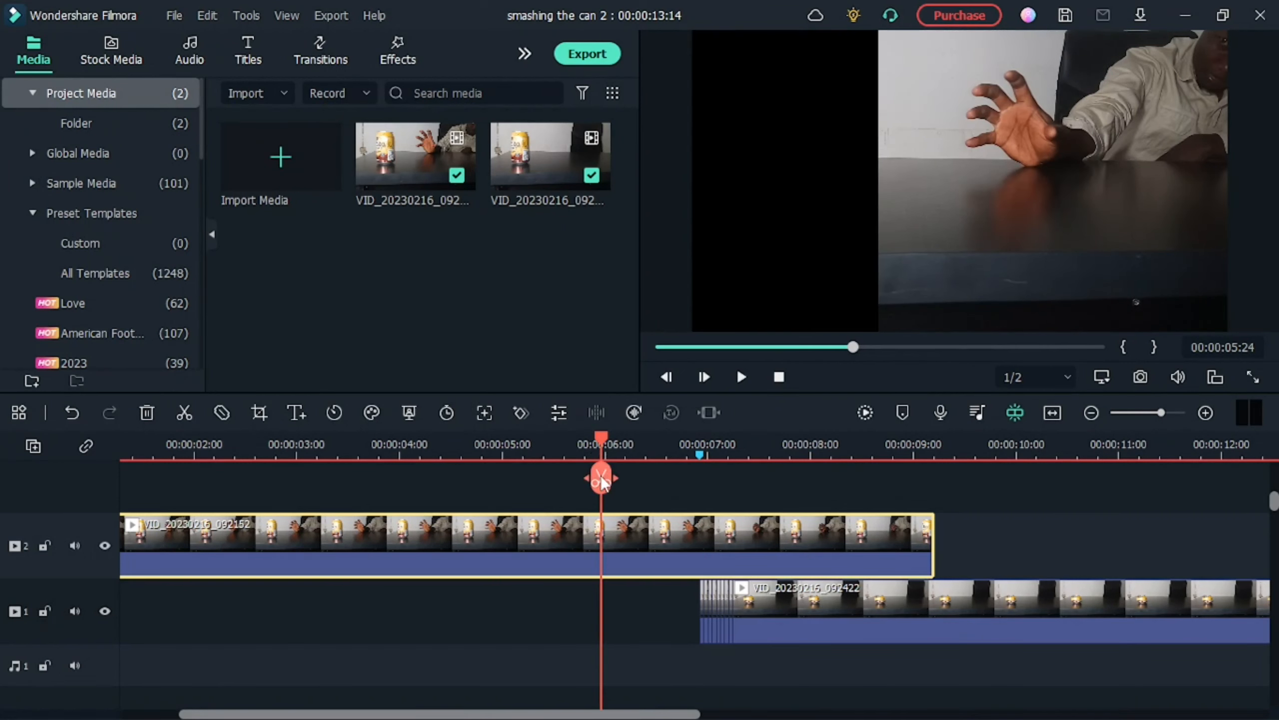
pyautogui.moveTo(621, 482); pyautogui.dragTo(707, 484)
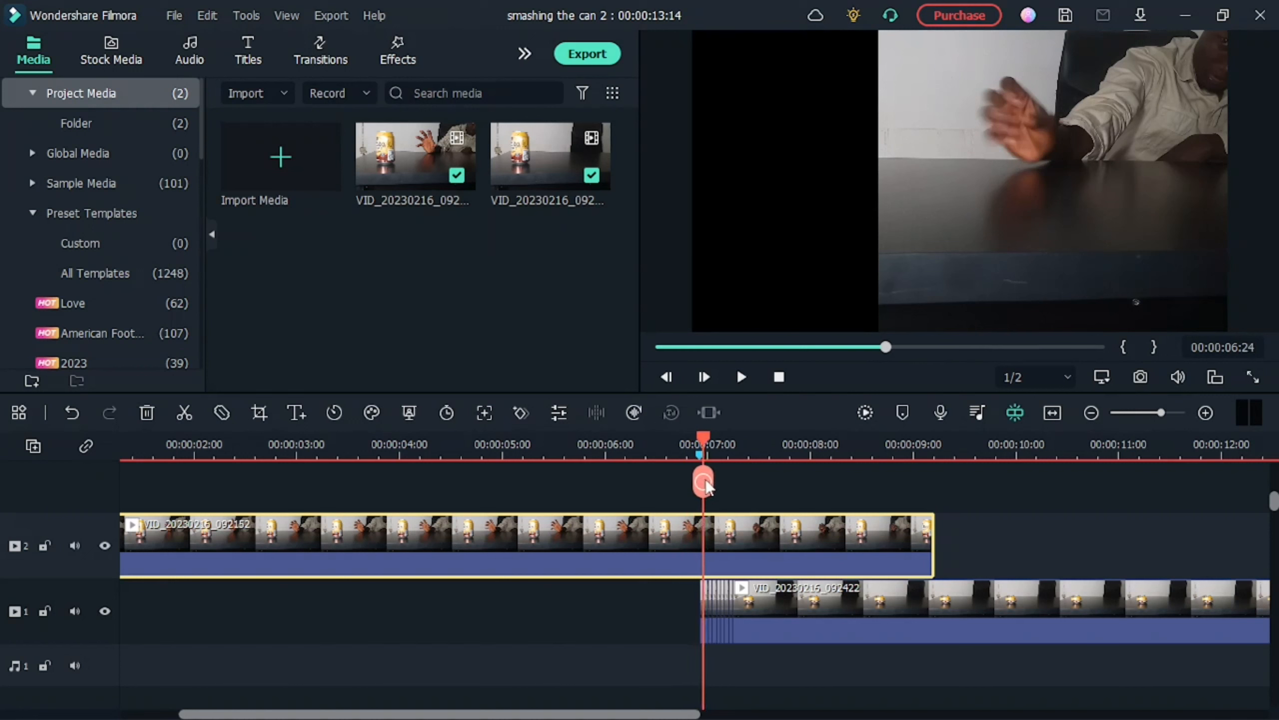
pyautogui.click(778, 379)
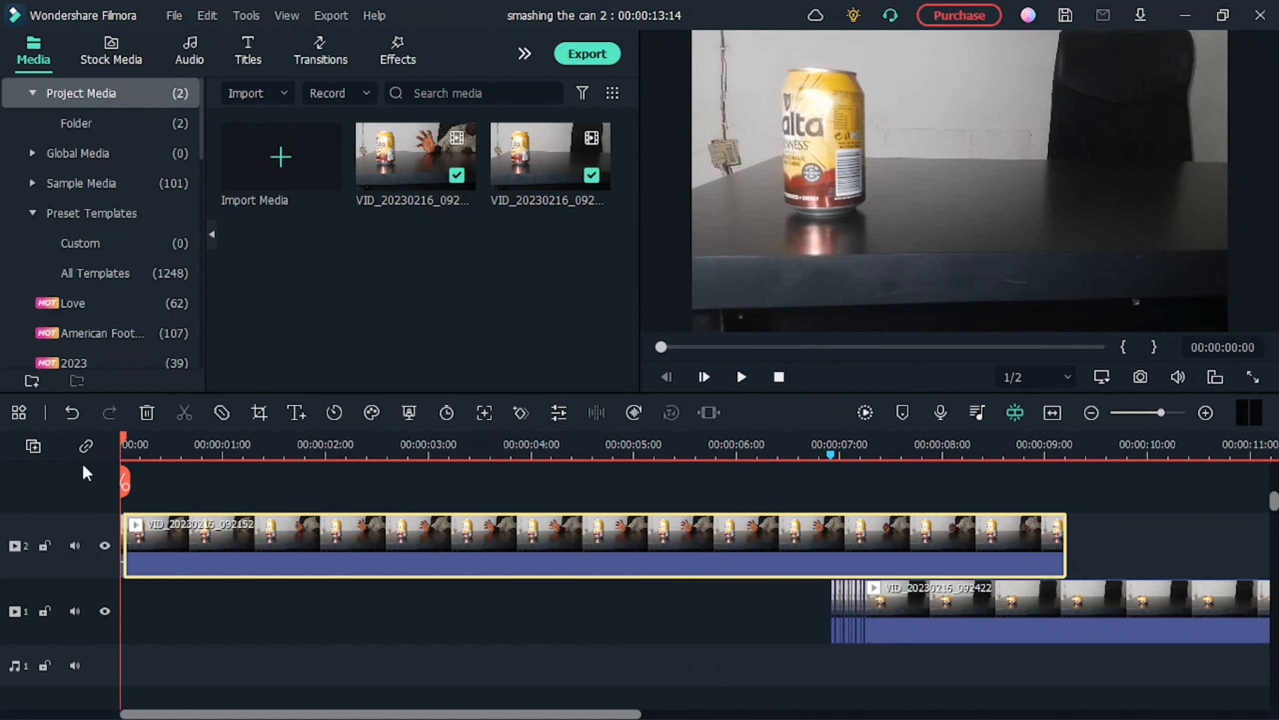
pyautogui.press('space')
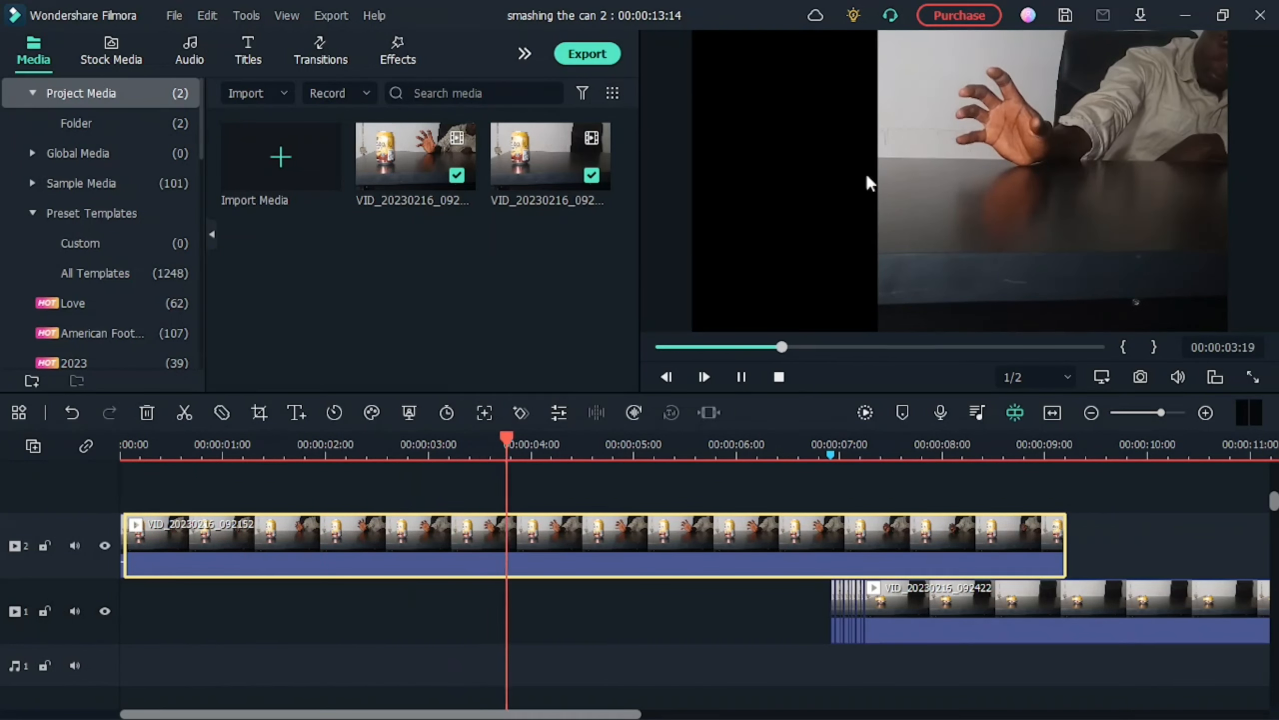
pyautogui.press('space')
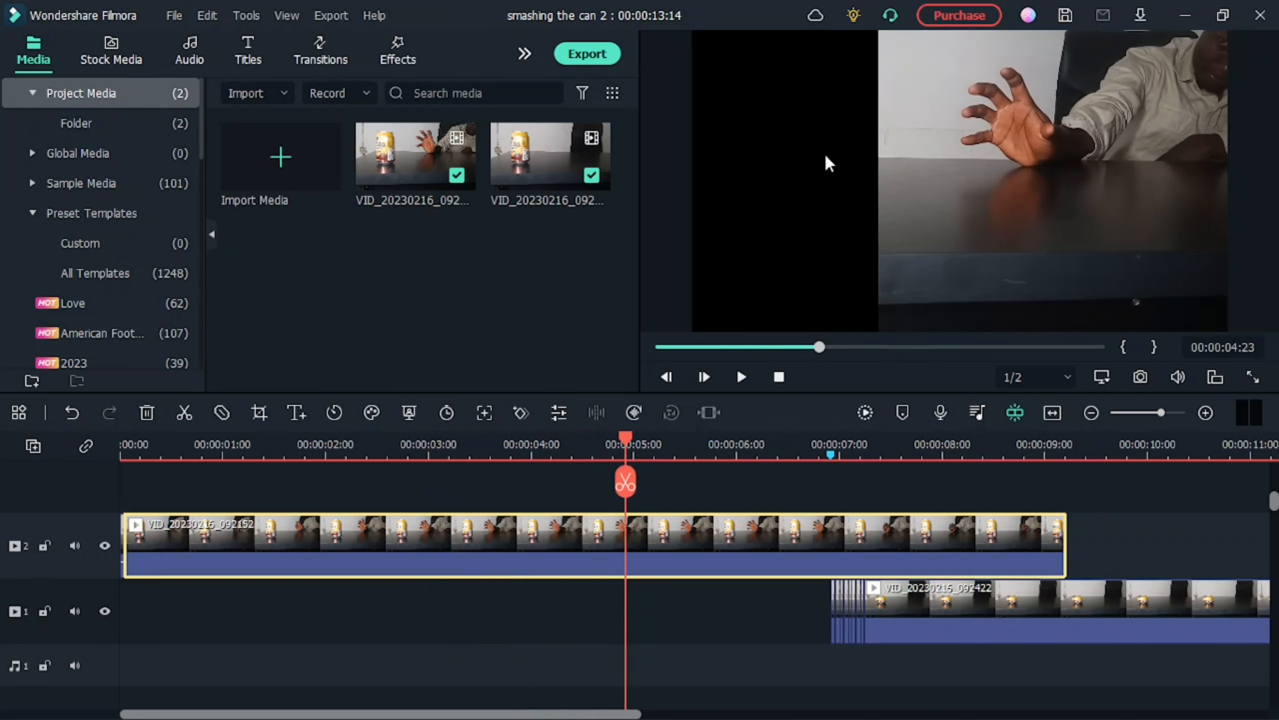
pyautogui.click(830, 453)
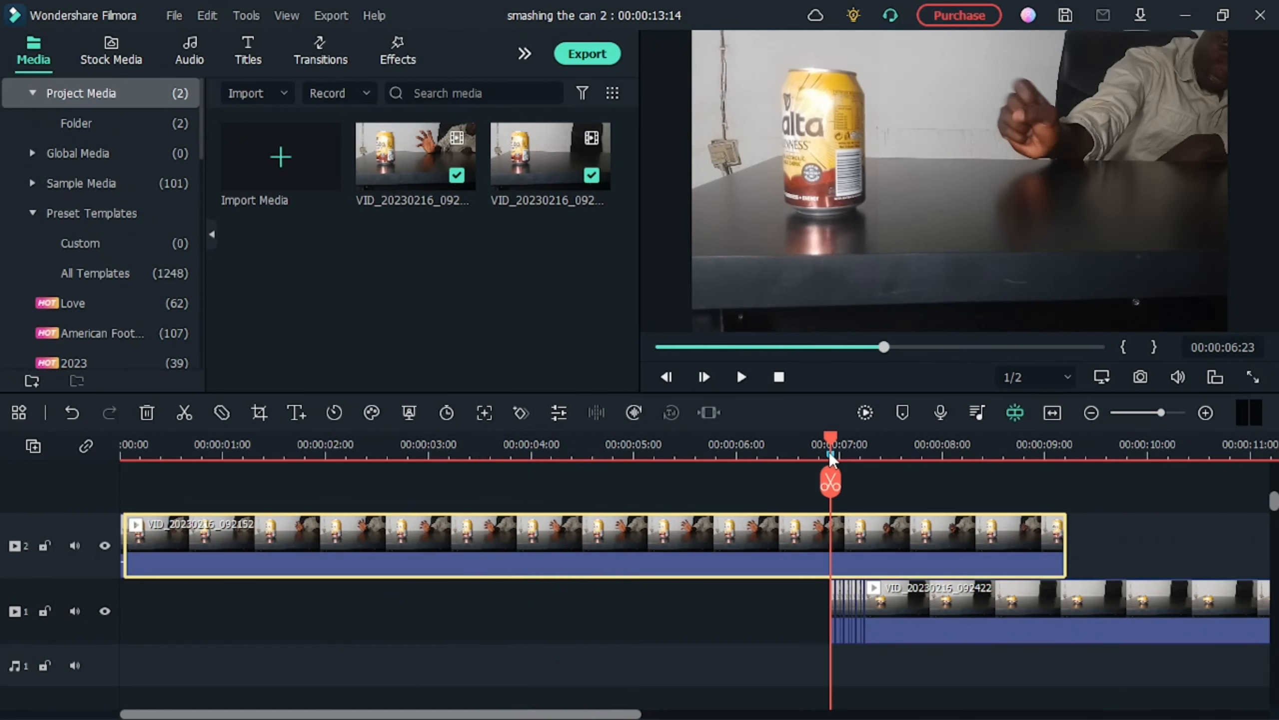
# - Take a JPG snapshot of the empty-chair frame with the intact can at 00:00:00:00
pyautogui.hotkey('shift', 'z')
pyautogui.click(779, 377)
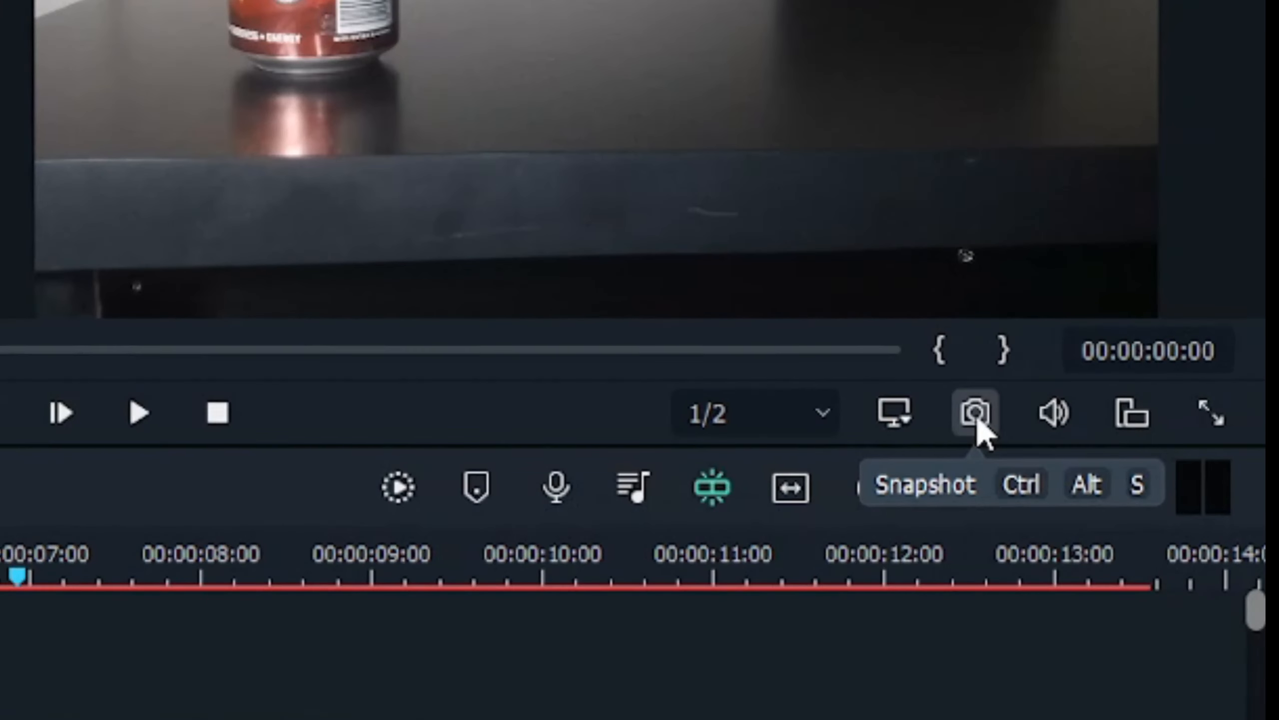
pyautogui.click(978, 422)
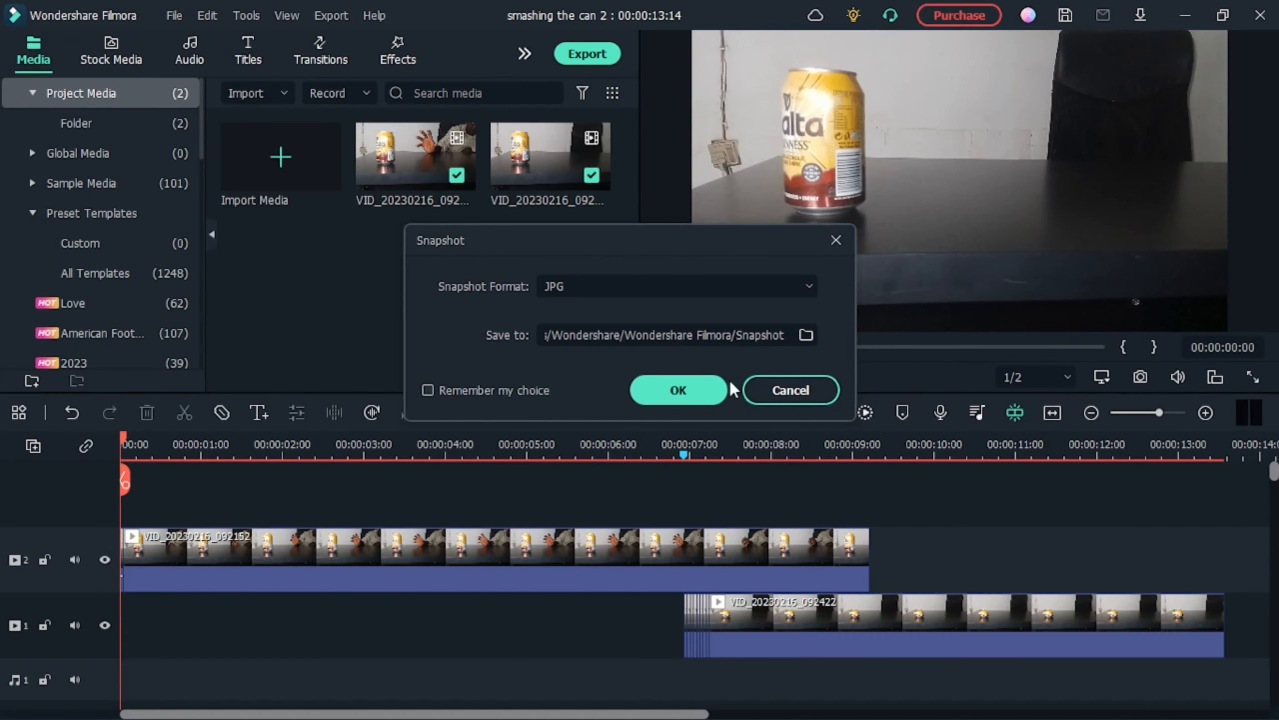
pyautogui.click(695, 392)
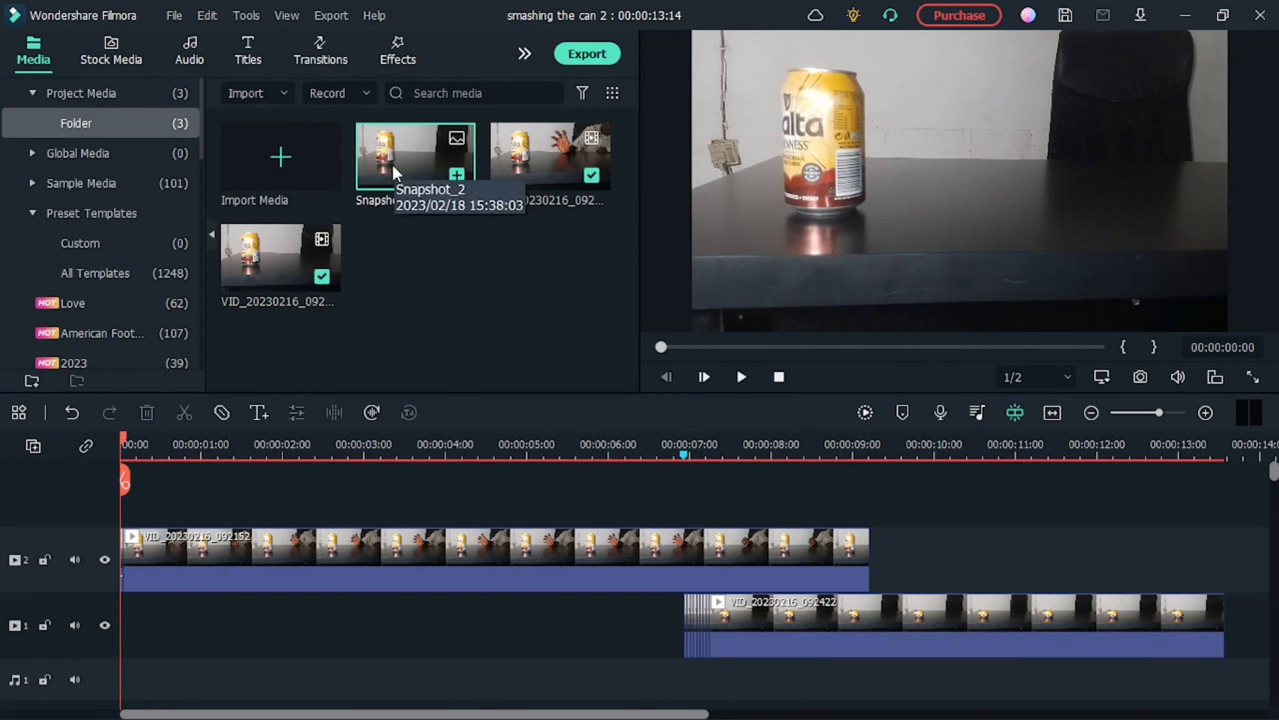
# - Place Snapshot_2 on track 1 beneath the start of the hand clip and extend it to meet the crushed-can clips at the 00:00:06:23 marker
pyautogui.moveTo(395, 167); pyautogui.dragTo(125, 614)
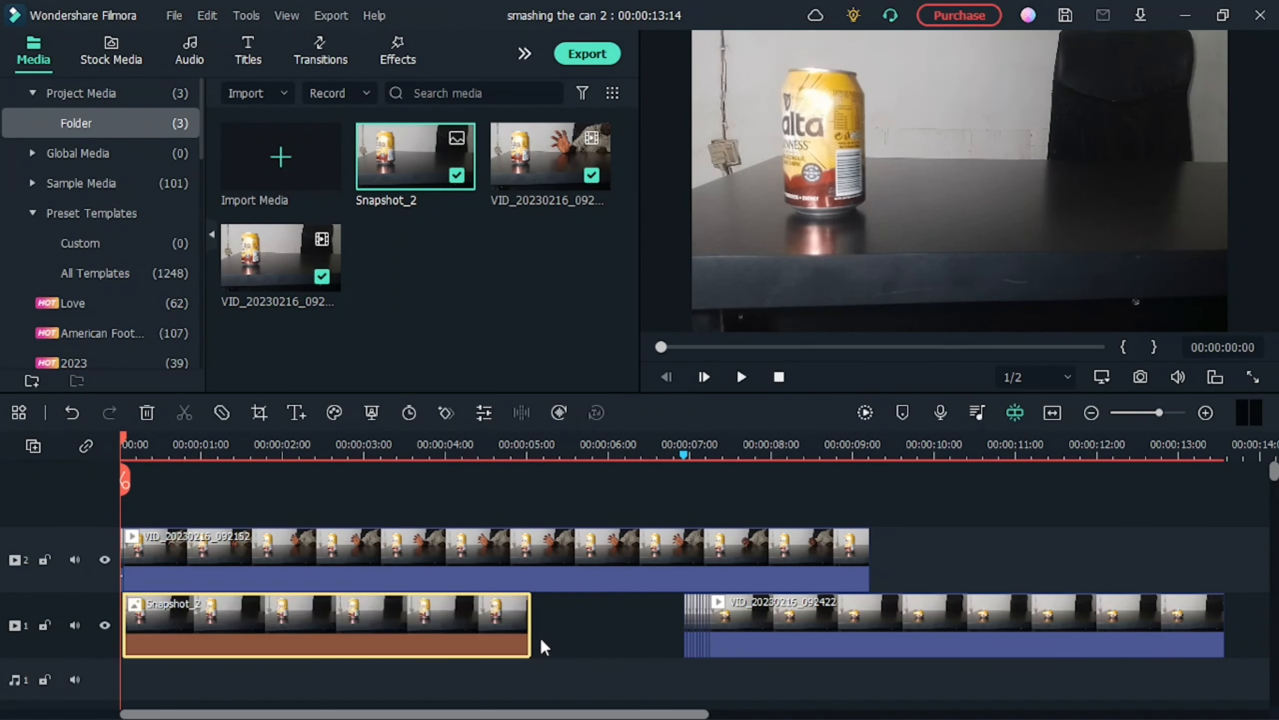
pyautogui.moveTo(529, 630); pyautogui.dragTo(614, 631)
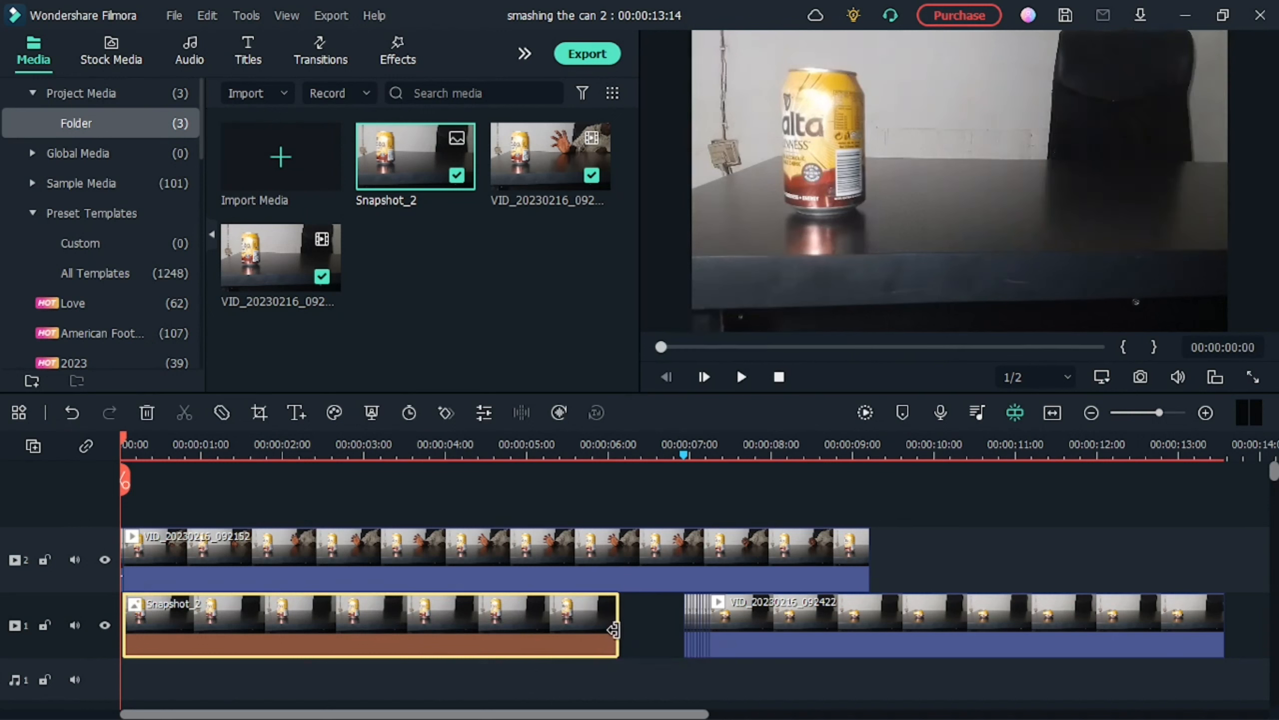
pyautogui.moveTo(1161, 412)
pyautogui.mouseDown()
pyautogui.moveTo(1192, 411)
pyautogui.moveTo(1177, 412)
pyautogui.mouseUp()
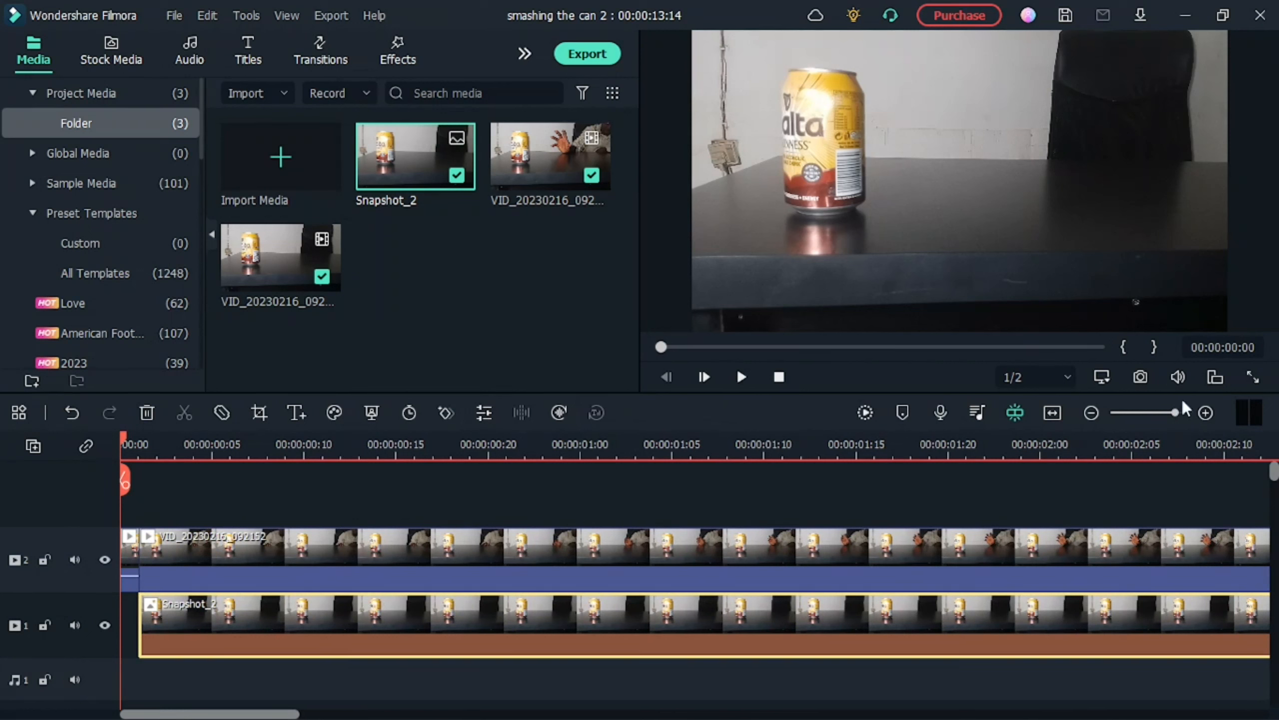
pyautogui.click(1052, 413)
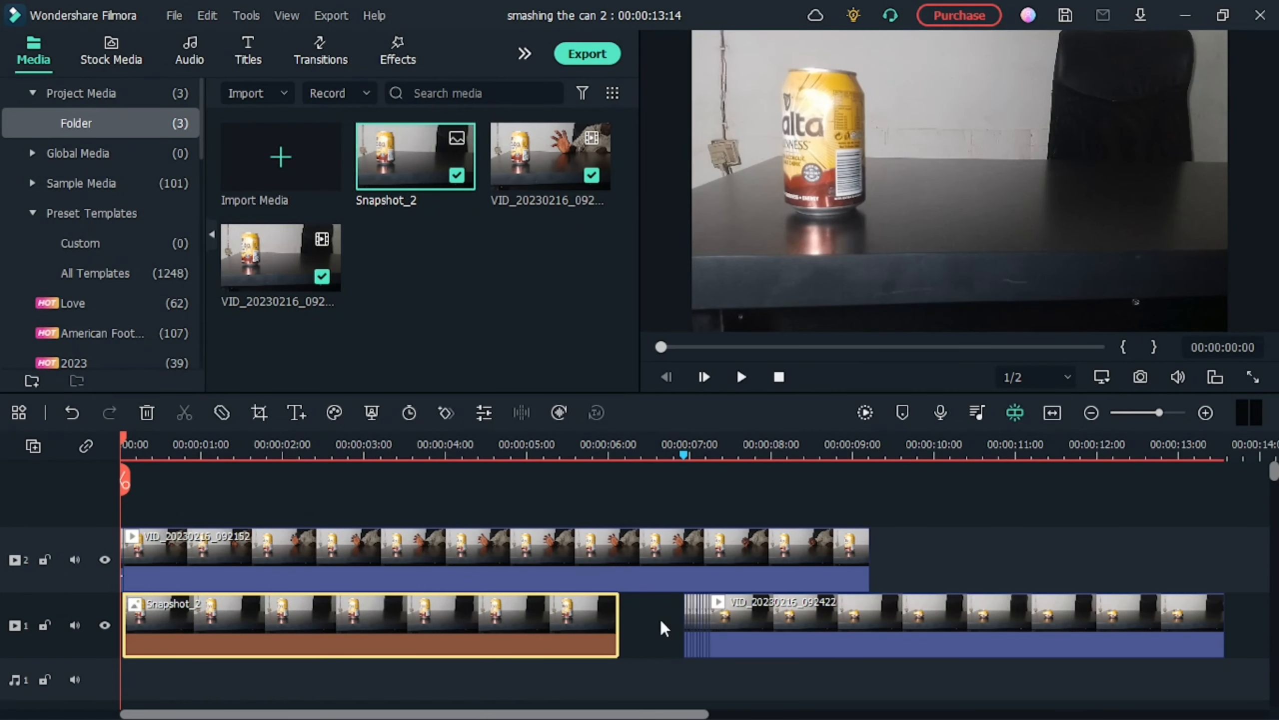
pyautogui.moveTo(620, 622); pyautogui.dragTo(683, 622)
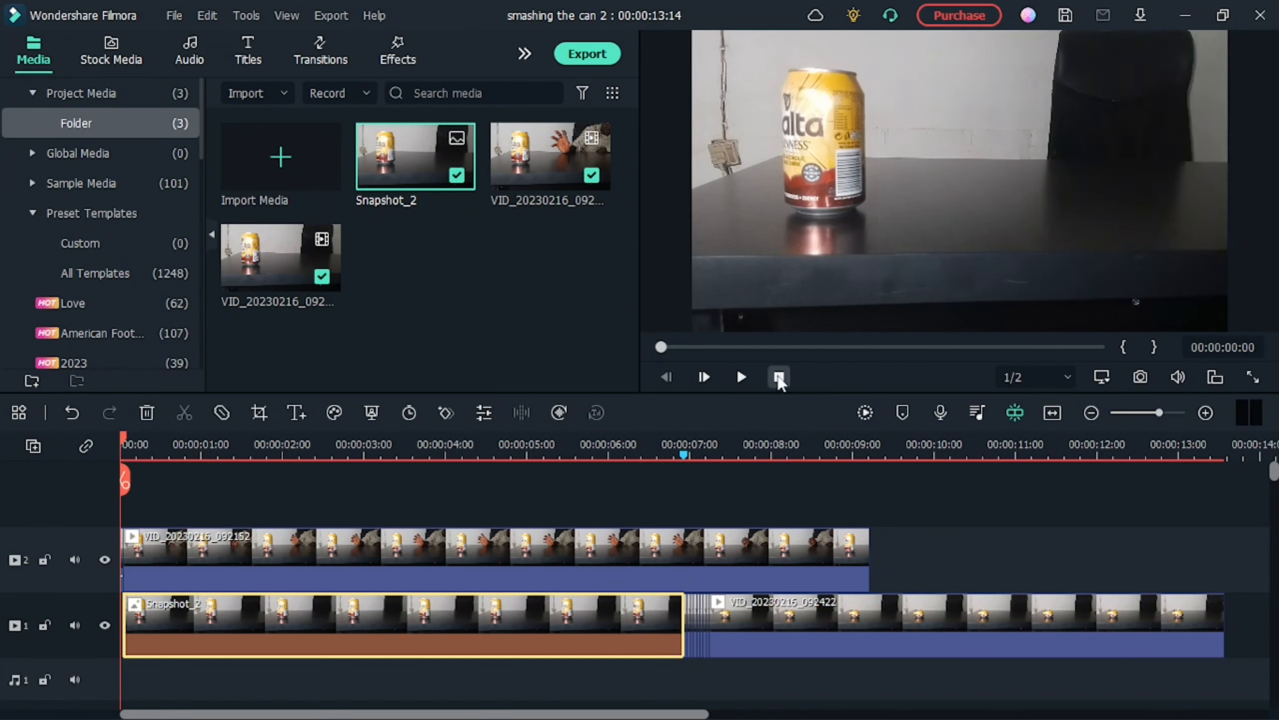
# - Play and scrub the composite from the start to 00:00:08:02 to check the can background and the crushing effect
pyautogui.press('space')
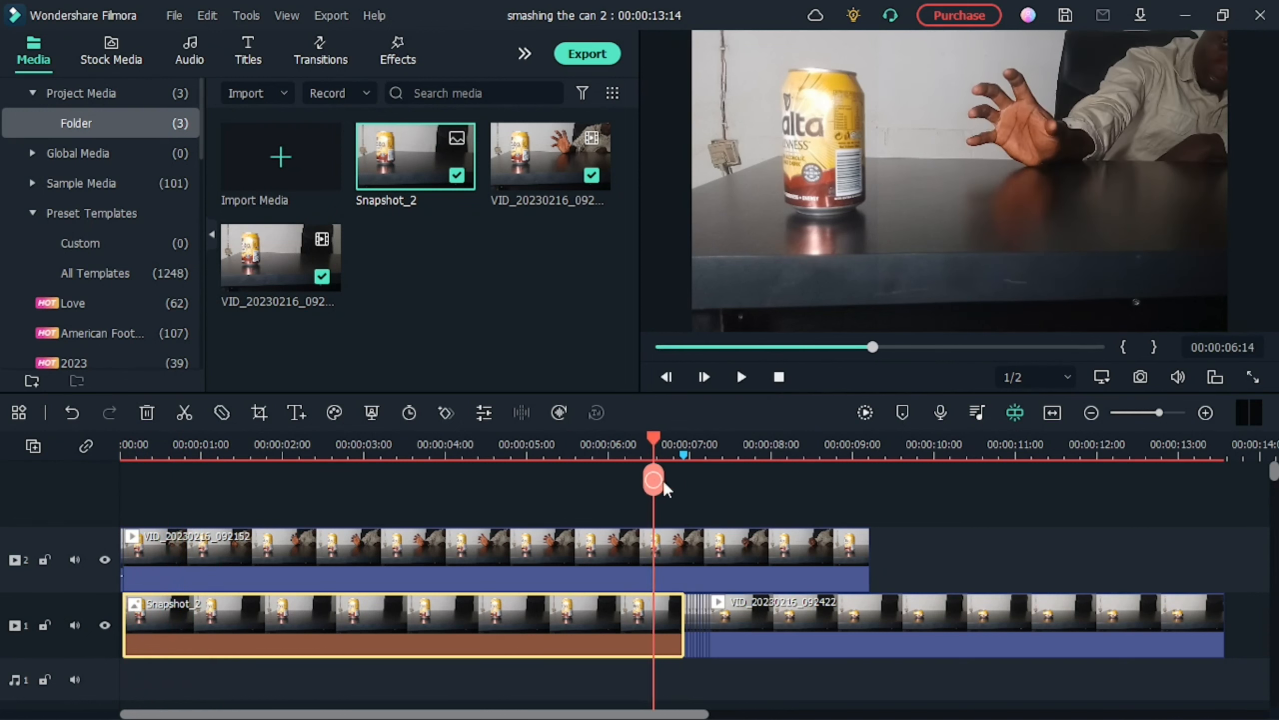
pyautogui.moveTo(664, 480); pyautogui.dragTo(803, 498)
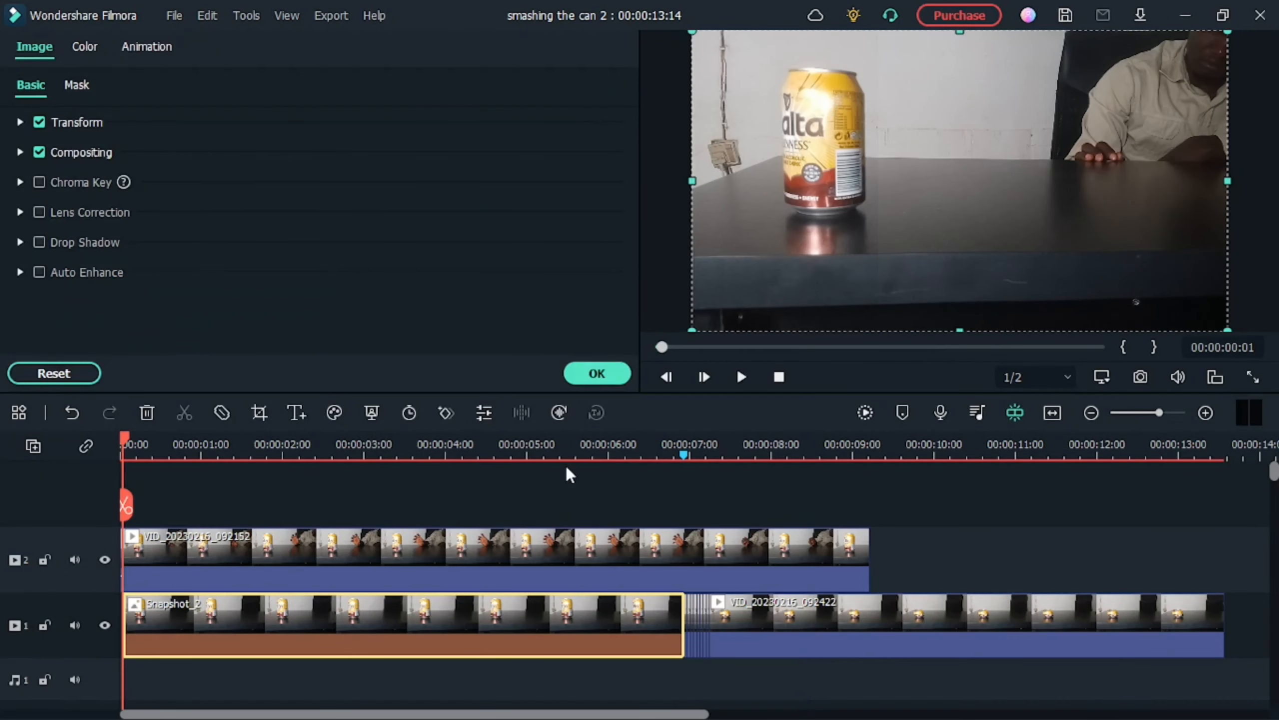
pyautogui.click(566, 466)
pyautogui.click(566, 462)
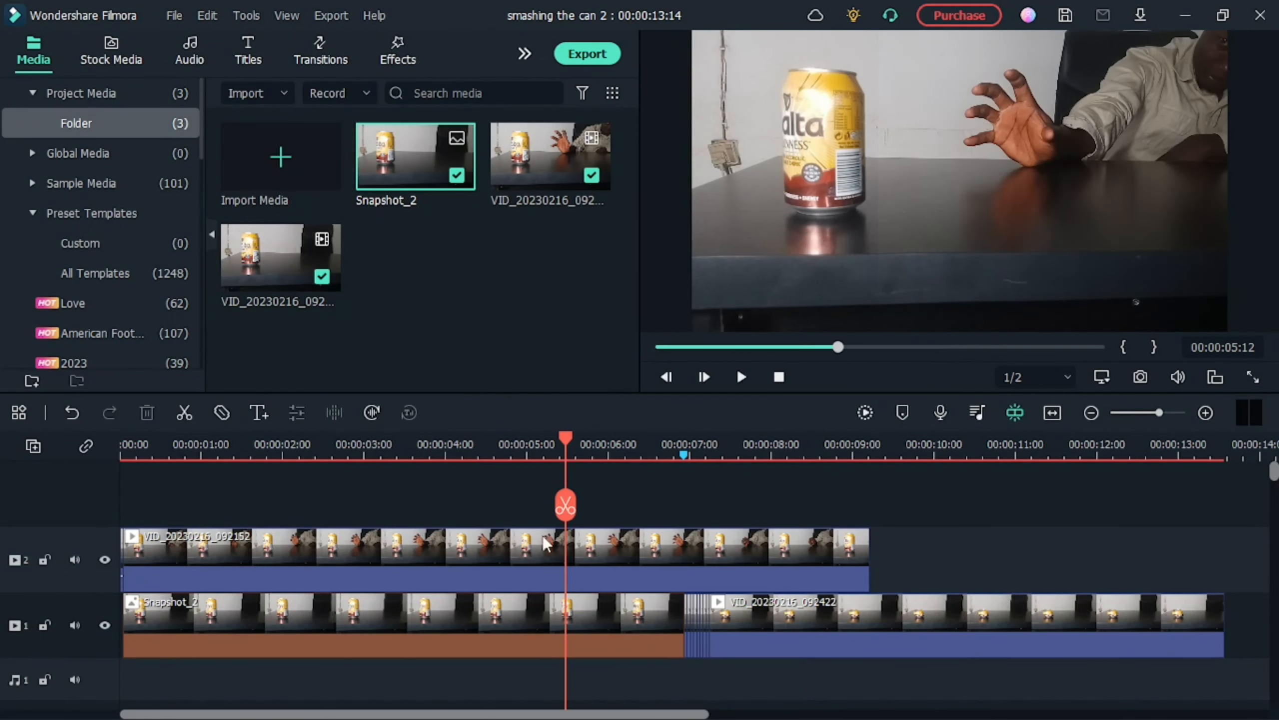
pyautogui.click(527, 607)
pyautogui.doubleClick(528, 600)
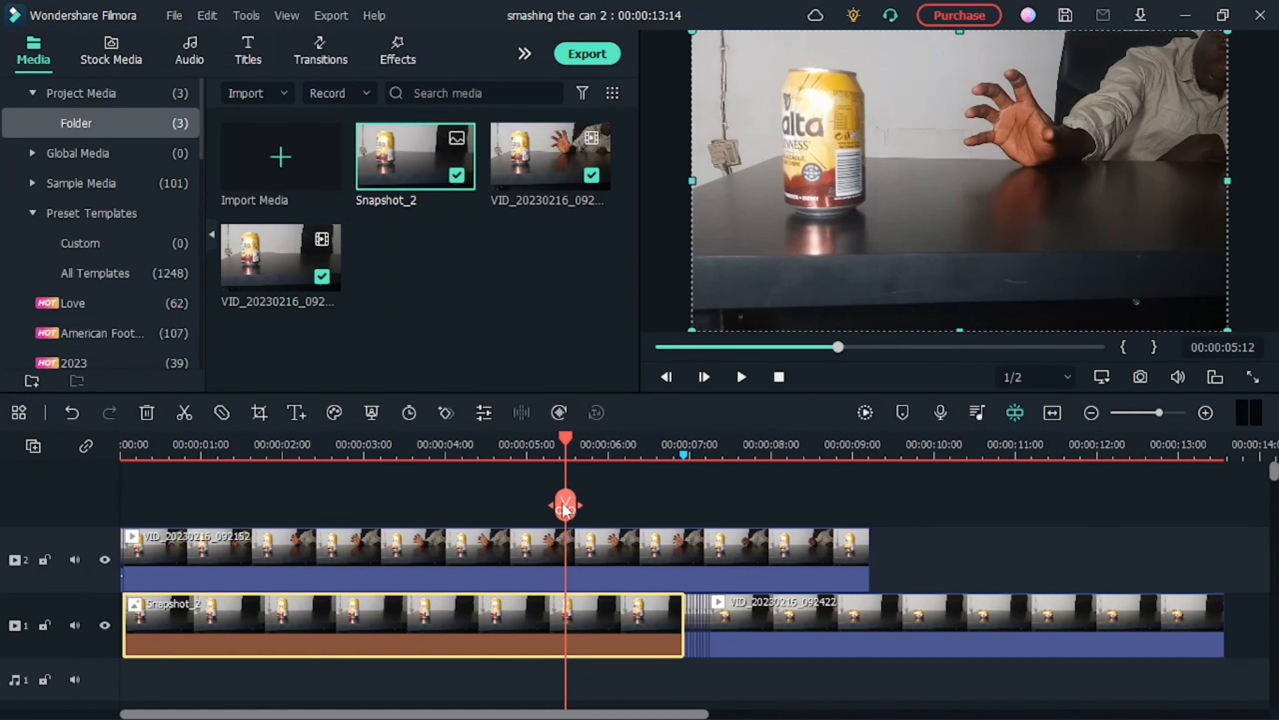
pyautogui.moveTo(559, 486); pyautogui.dragTo(779, 519)
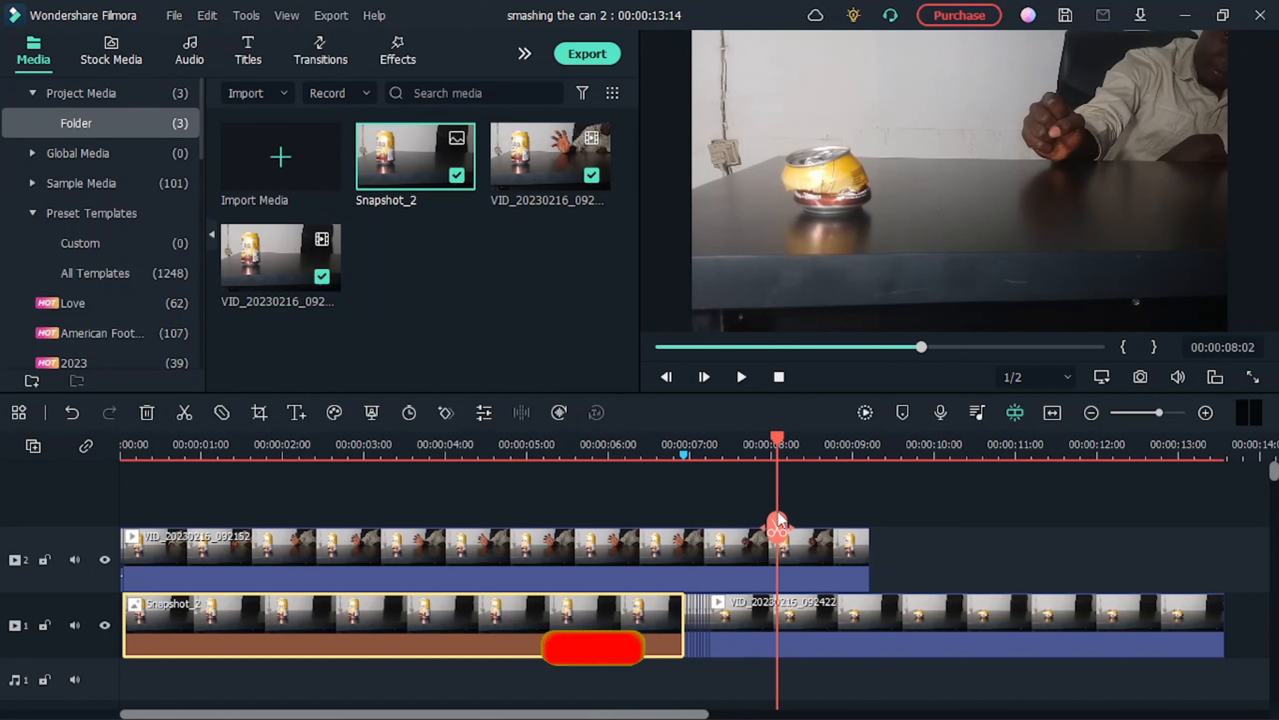